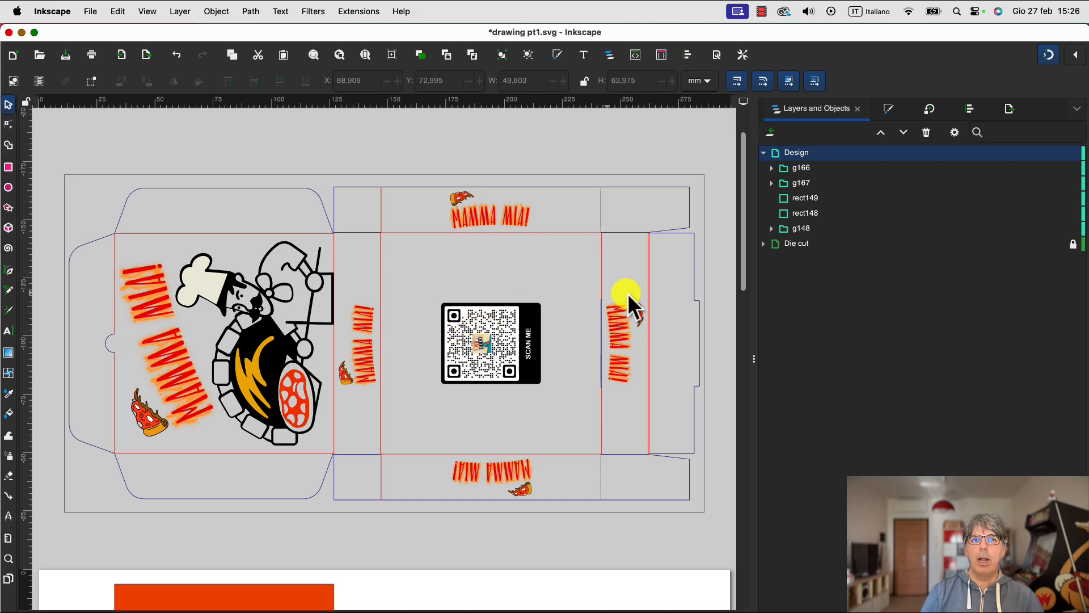
Step: Review the finished pizza box layout and compare it with the partly designed box on the page below
scroll(594, 386, "down", 5)
scroll(593, 385, "up", 3)
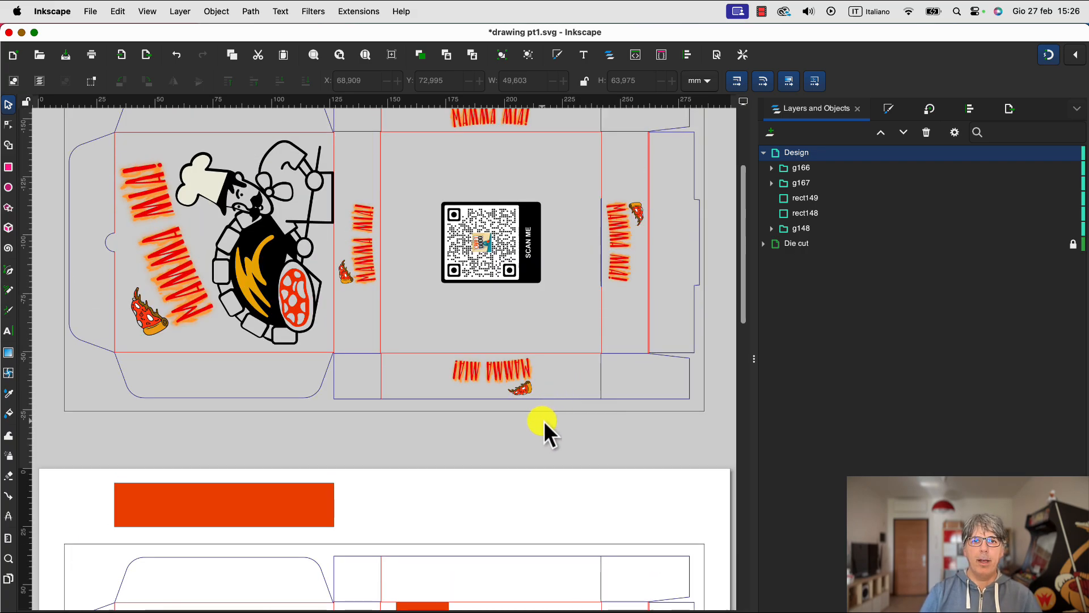
scroll(544, 422, "up", 3)
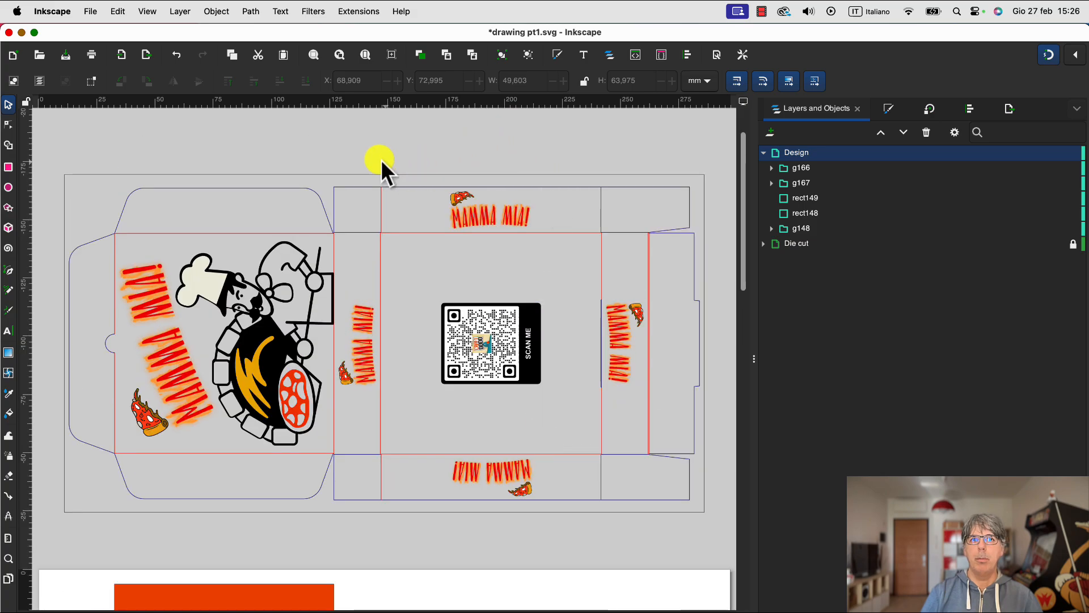
left_click_drag(53, 160, 59, 166)
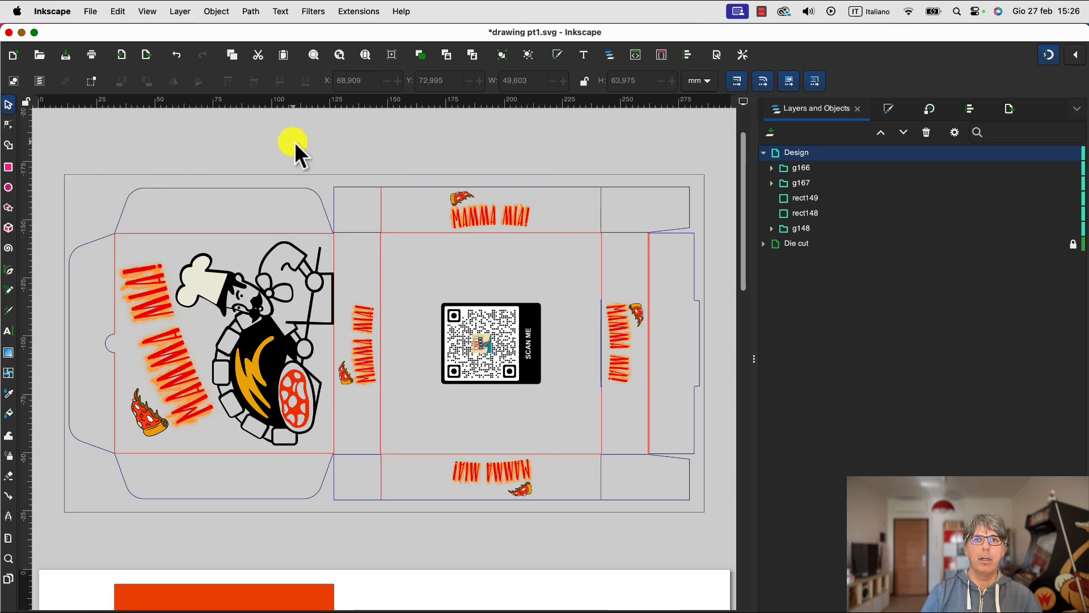
scroll(448, 345, "down", 6)
scroll(448, 345, "up", 4)
scroll(448, 346, "down", 9)
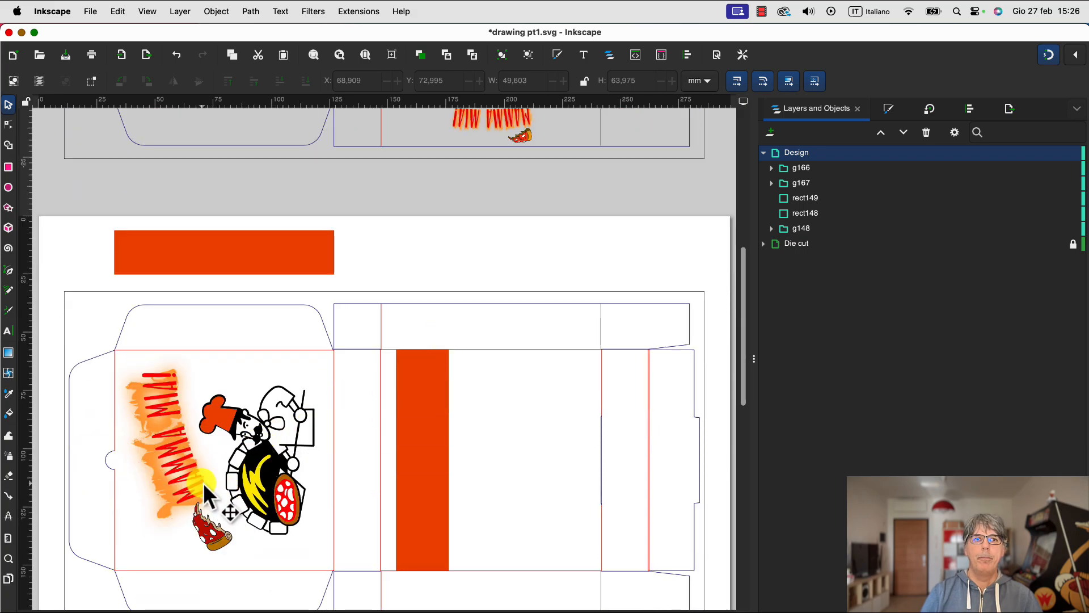
Step: Duplicate the "MAMMA MIA!" lettering group on the lid and move the copy over the blank central panel
left_click(171, 471)
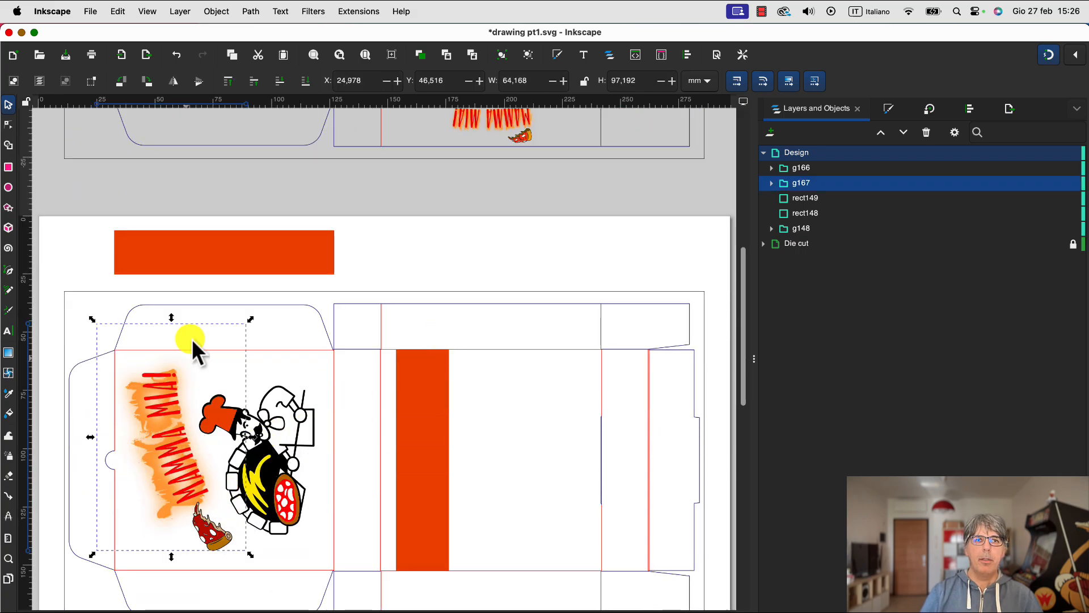
left_click(147, 12)
mouse_move(117, 12)
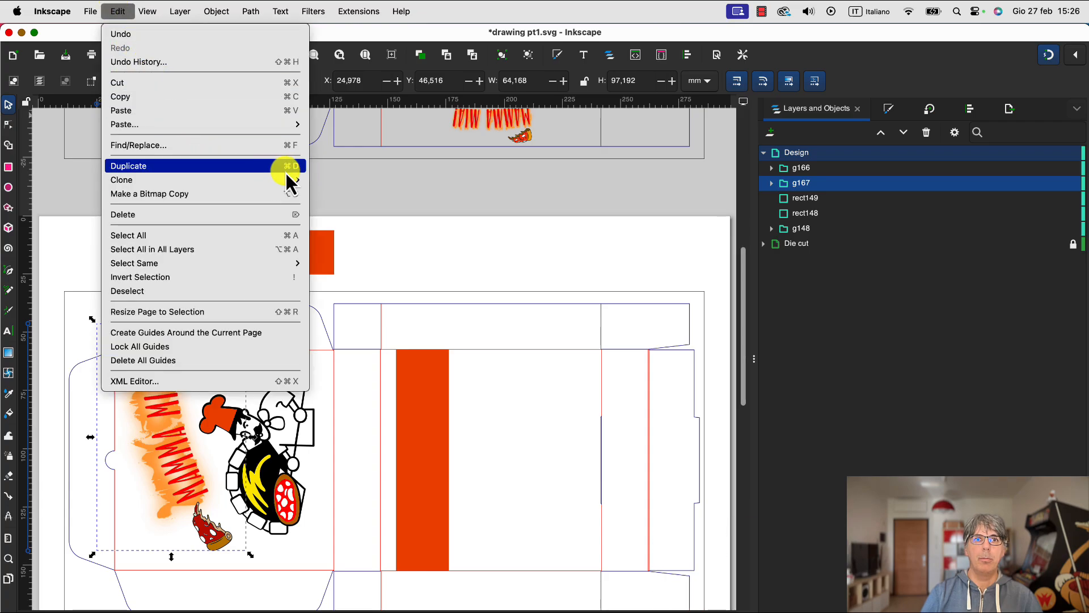
left_click(361, 173)
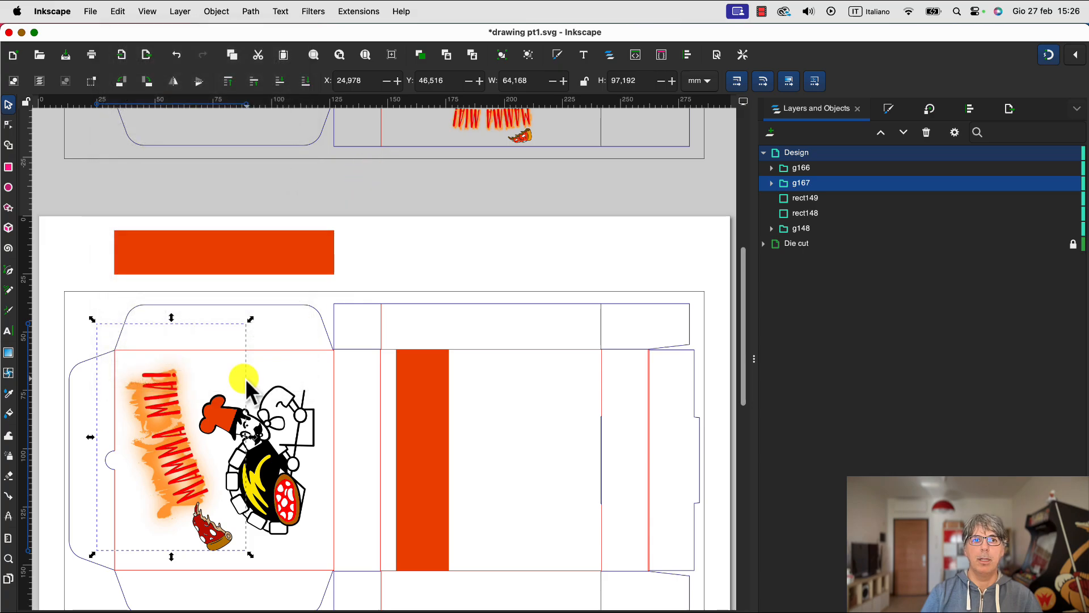
key("super+d")
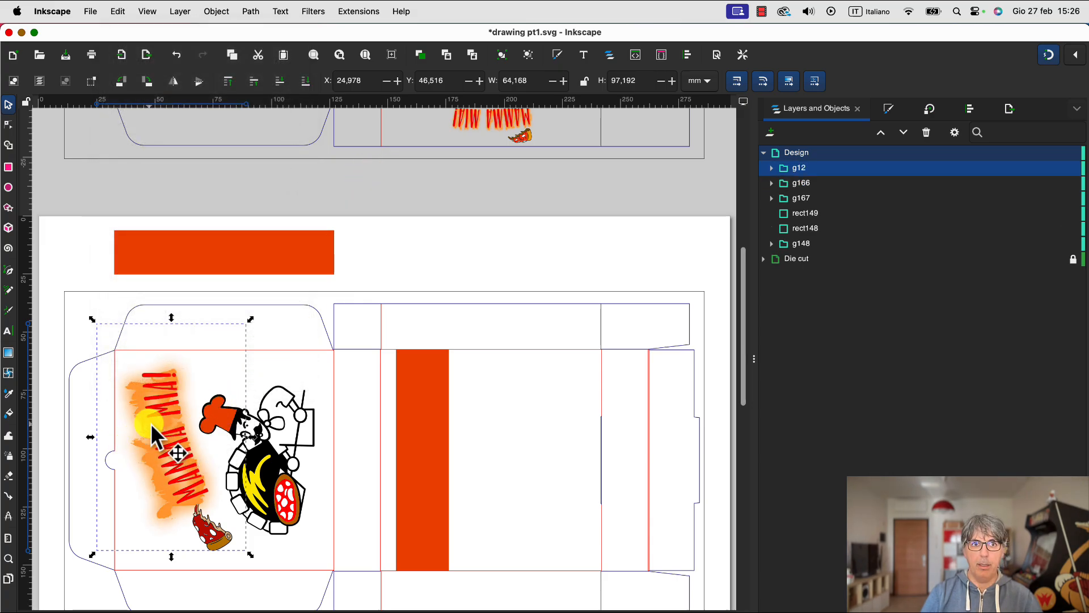
left_click_drag(153, 414, 508, 347)
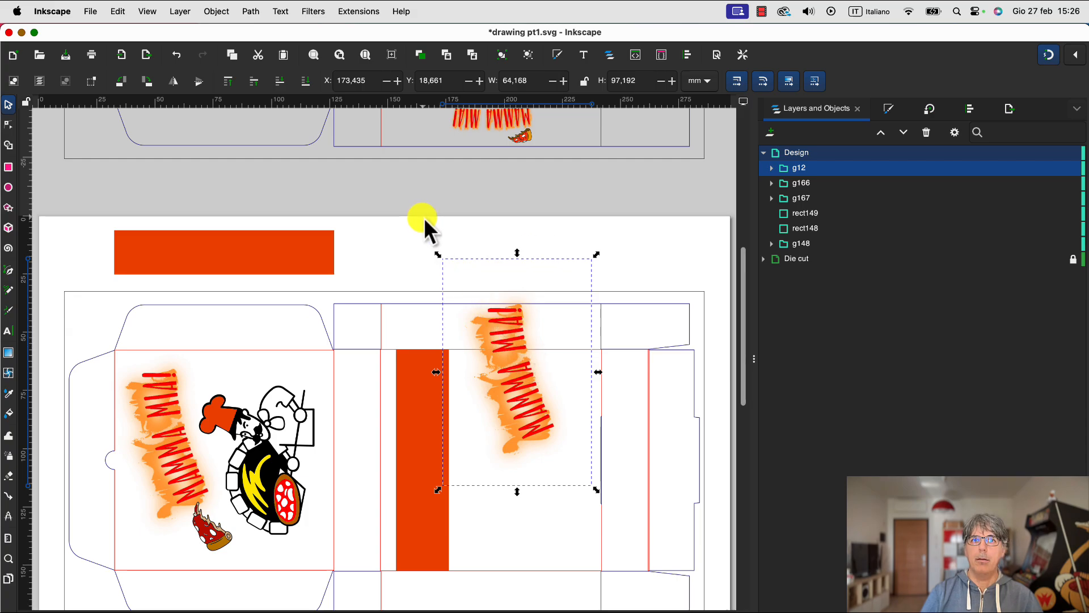
Step: Rotate the lettering copy to read horizontally and shrink it to about 43 × 27 mm on the upper side flap
left_click(495, 328)
left_click_drag(440, 253, 644, 335)
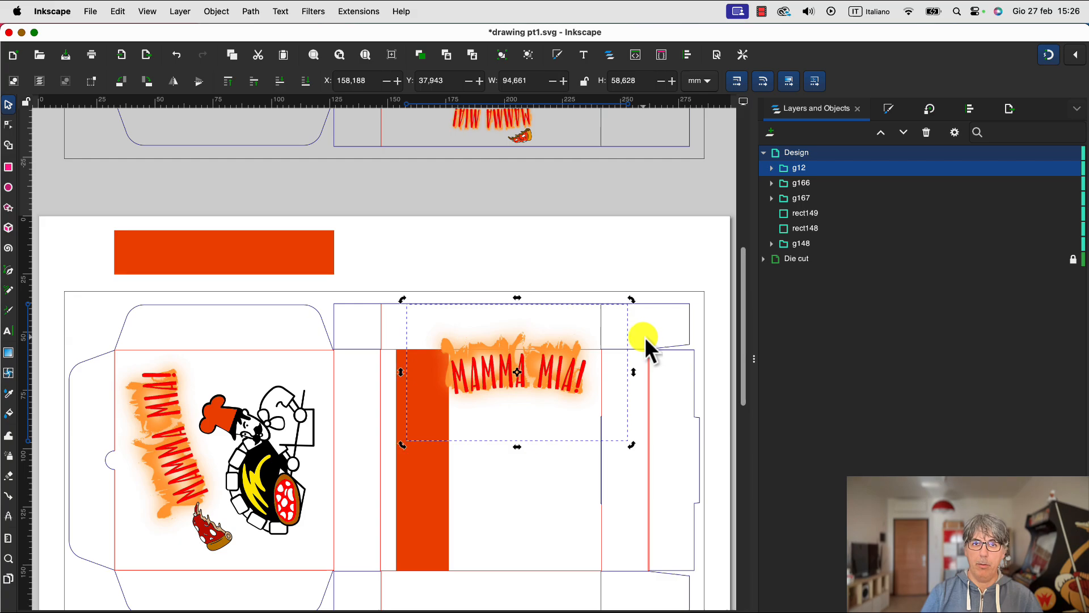
left_click(568, 241)
left_click(492, 367)
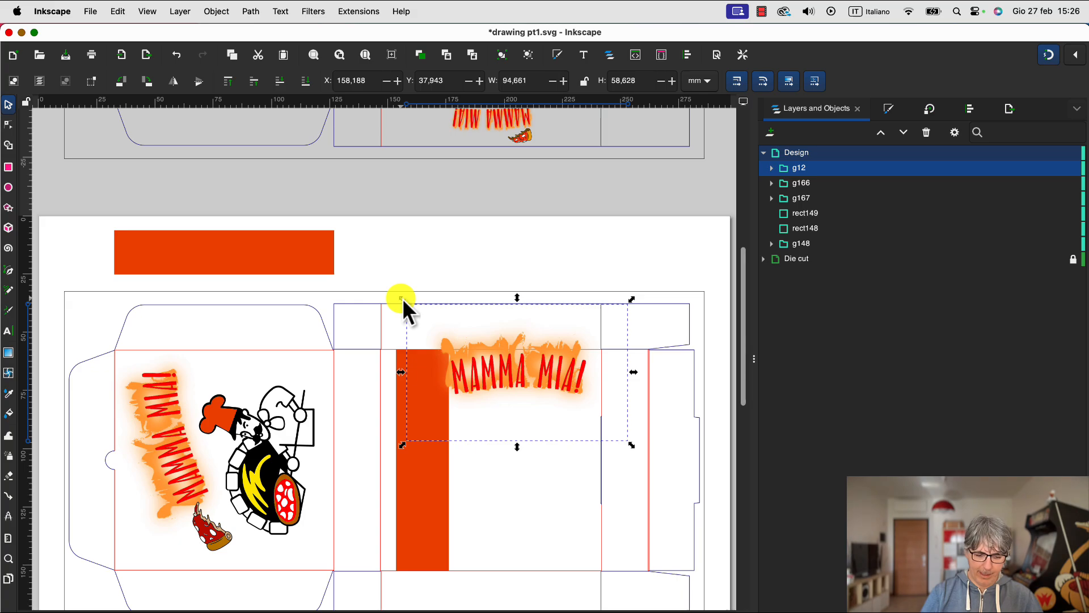
left_click_drag(403, 299, 524, 363)
left_click_drag(569, 401, 478, 318)
key("Escape")
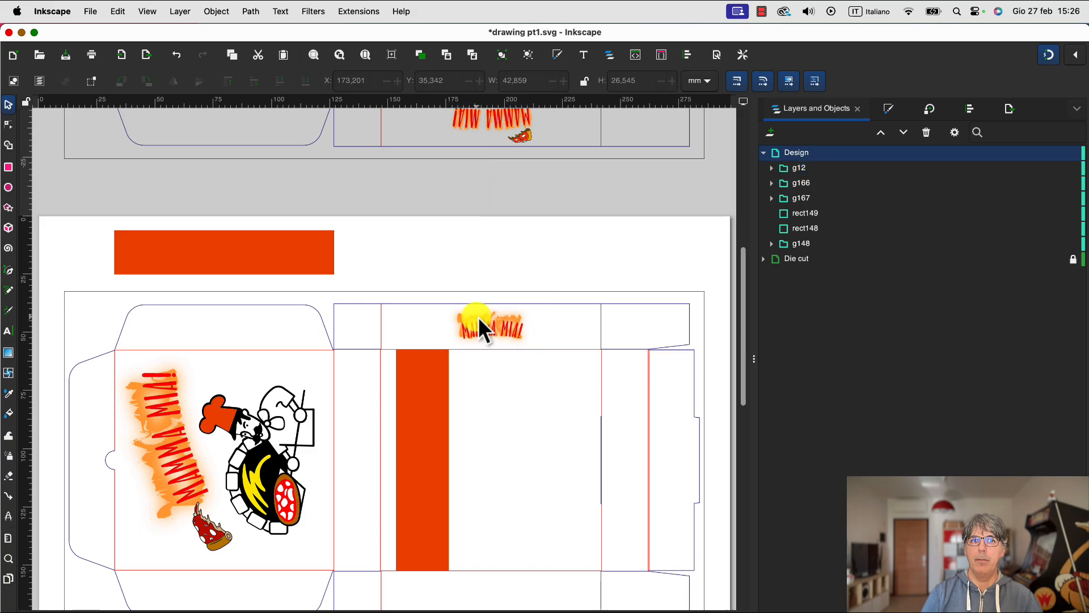
Step: Delete the small lettering copy from the upper side flap
left_click(488, 332)
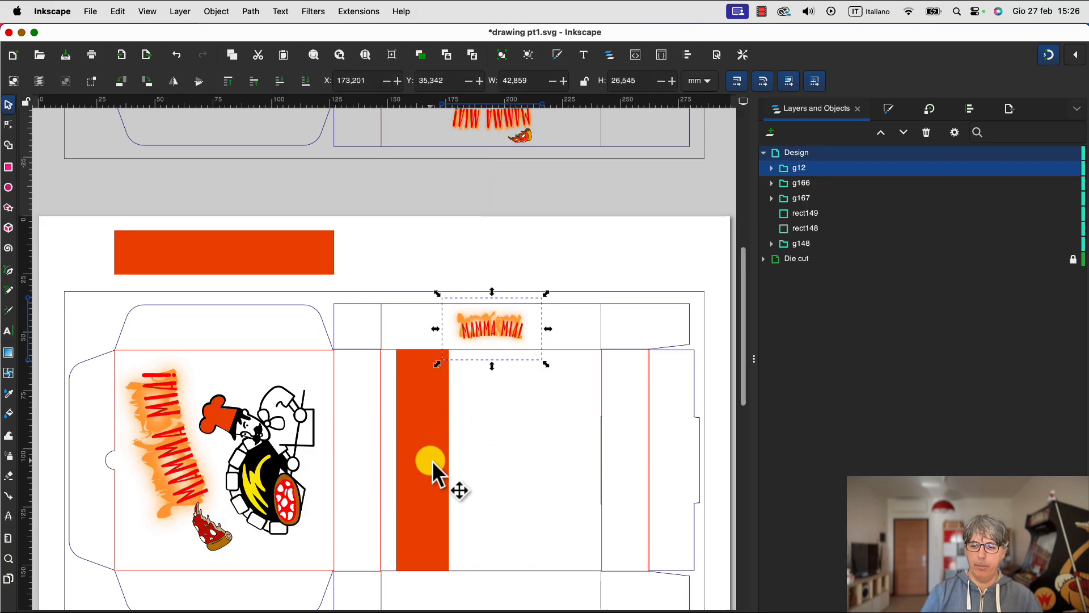
key("Delete")
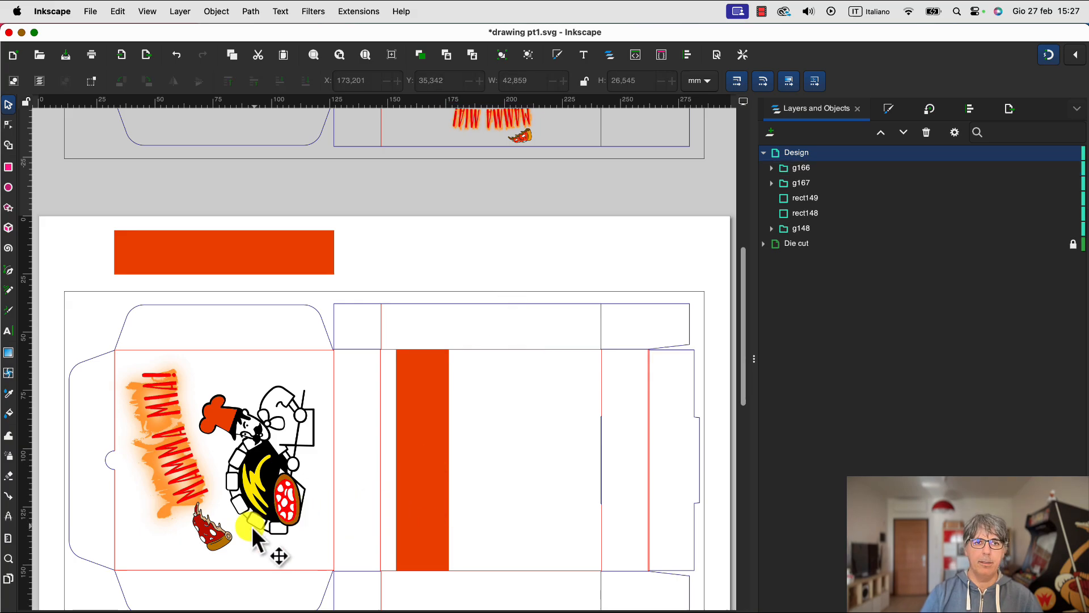
Step: Group the lid's pizza slice together with the "MAMMA MIA!" lettering
left_click(221, 532)
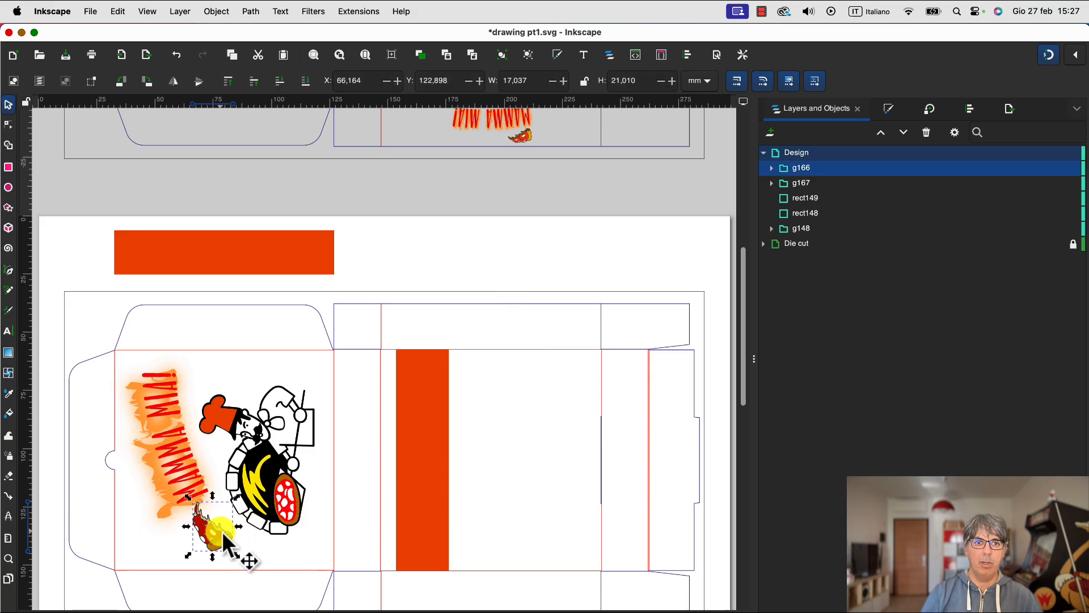
left_click(160, 451, "shift")
right_click(161, 451)
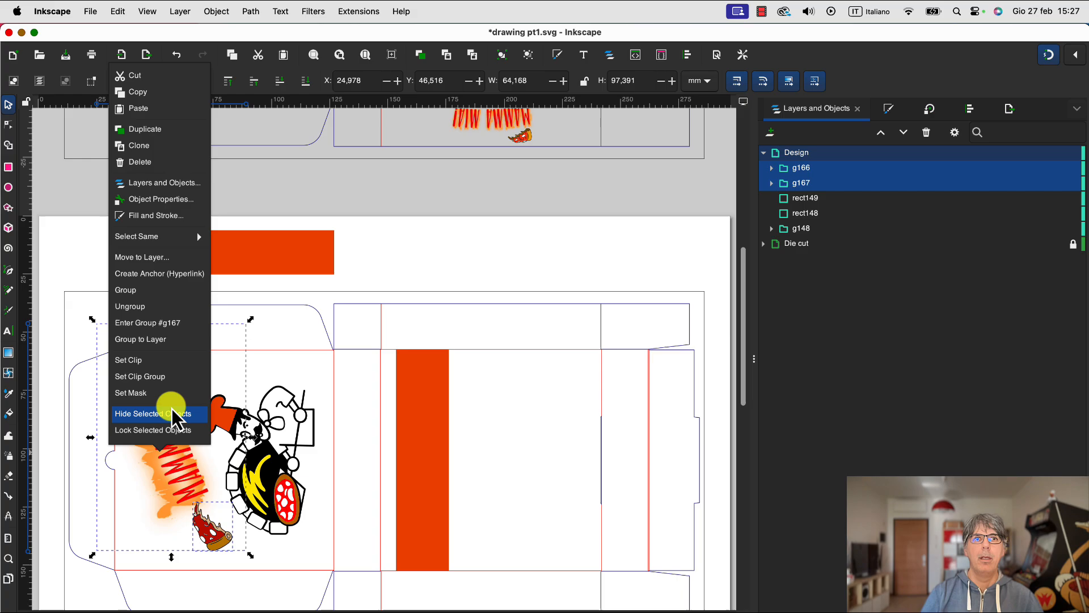
left_click(153, 293)
Step: Duplicate the slice-and-lettering group, move the copy over the upper side flap and rotate it to read horizontally
key("super+d")
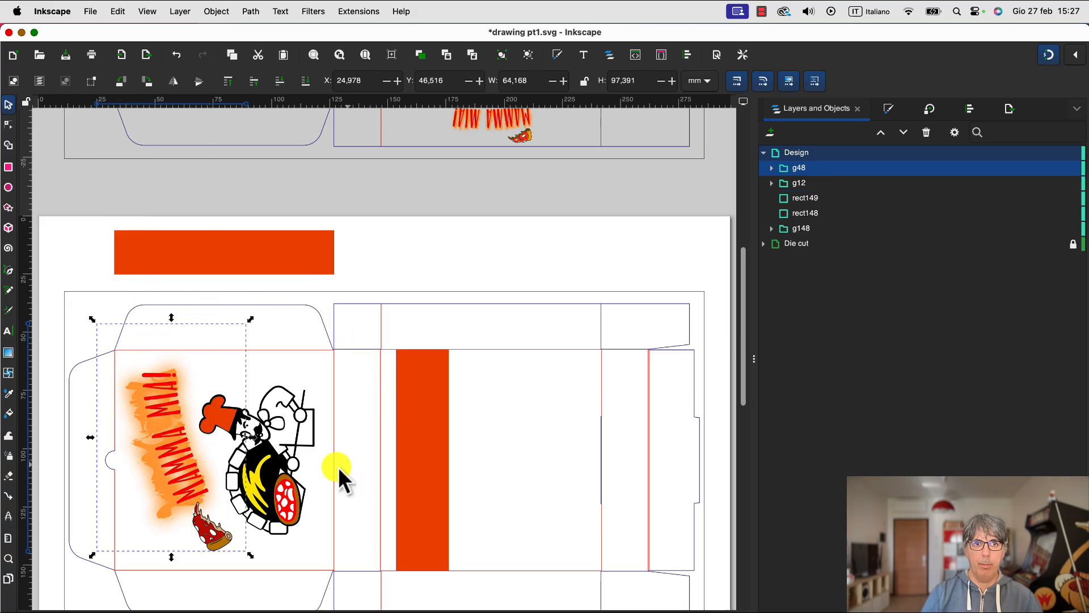
left_click_drag(170, 420, 510, 282)
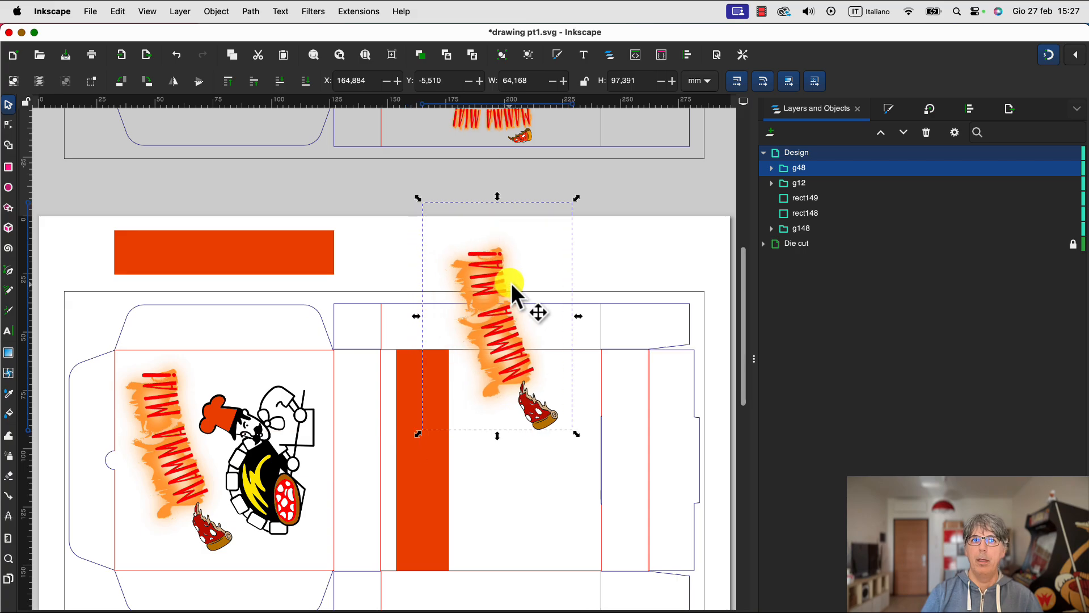
left_click(497, 268)
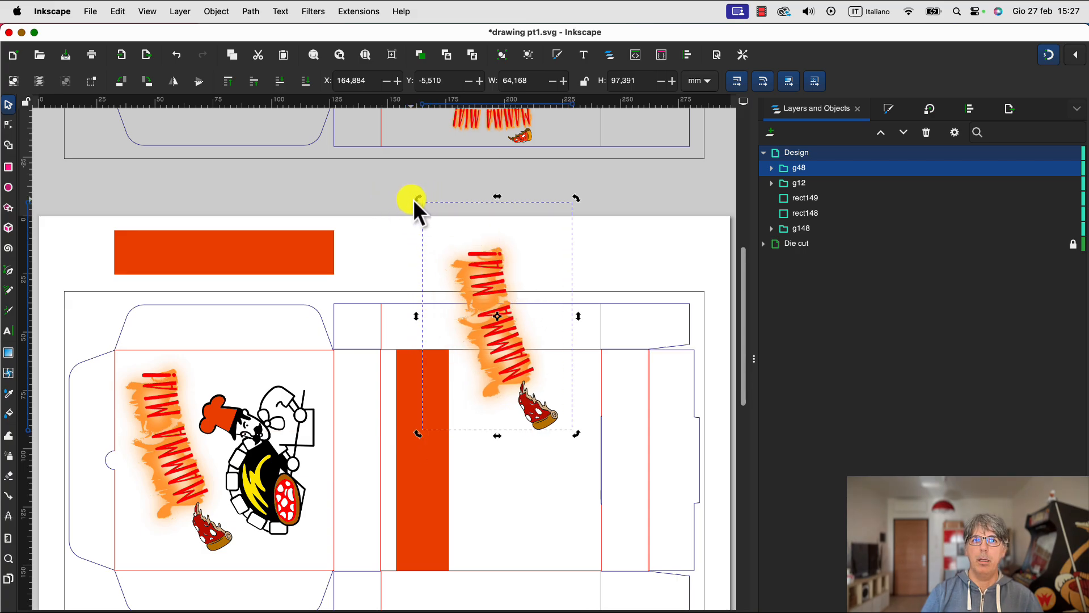
left_click_drag(417, 199, 593, 287)
left_click(464, 257)
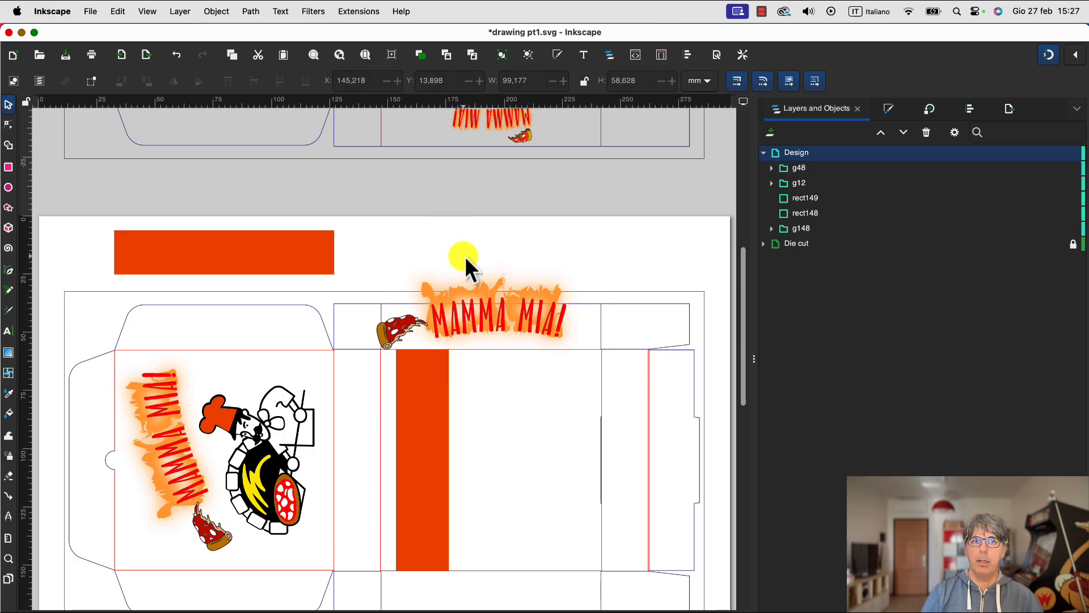
Step: Scale the grouped copy down to about 50 × 29 mm and place it on the upper side flap
left_click(469, 329)
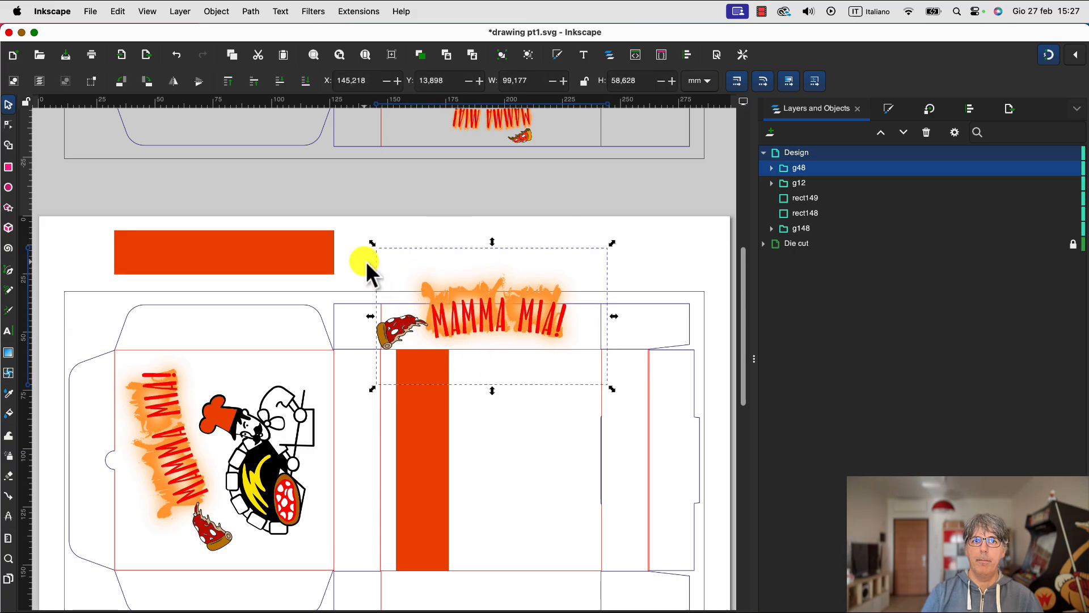
left_click_drag(373, 240, 465, 289)
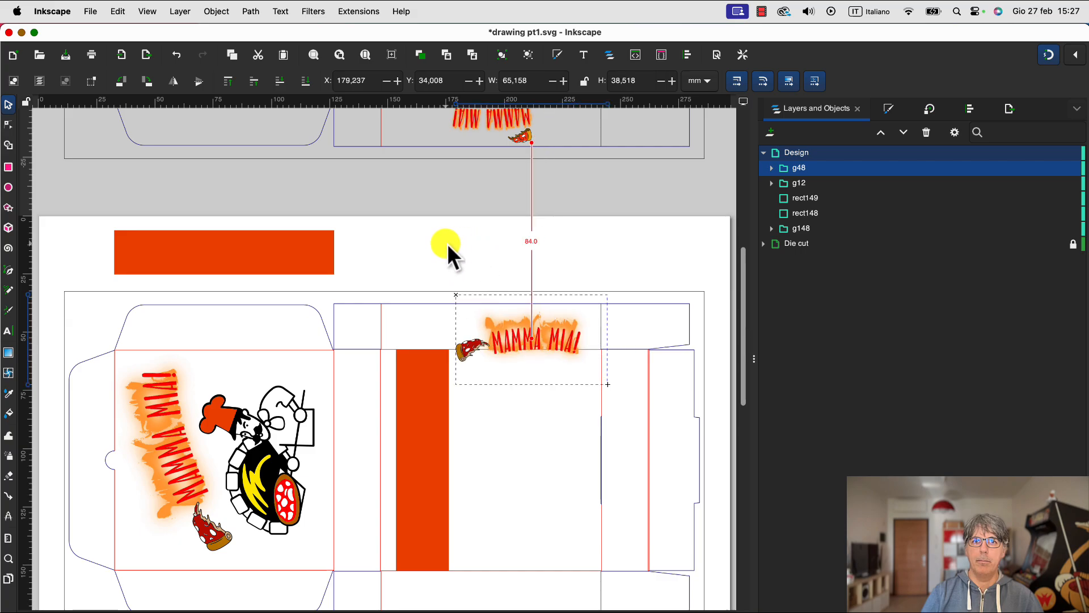
left_click_drag(541, 357, 502, 277)
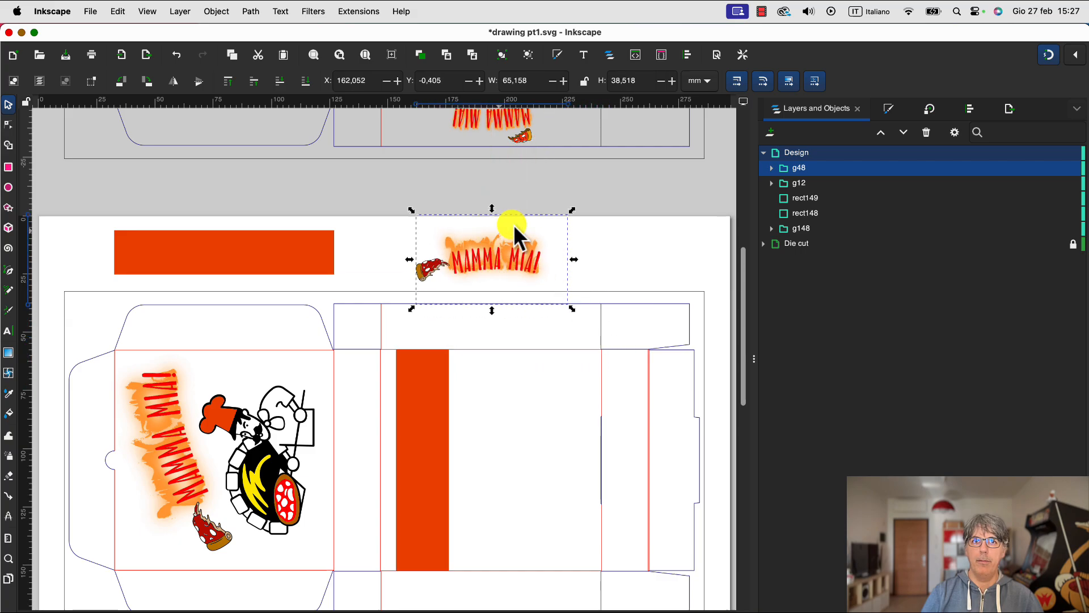
left_click_drag(571, 209, 537, 222)
left_click(572, 253)
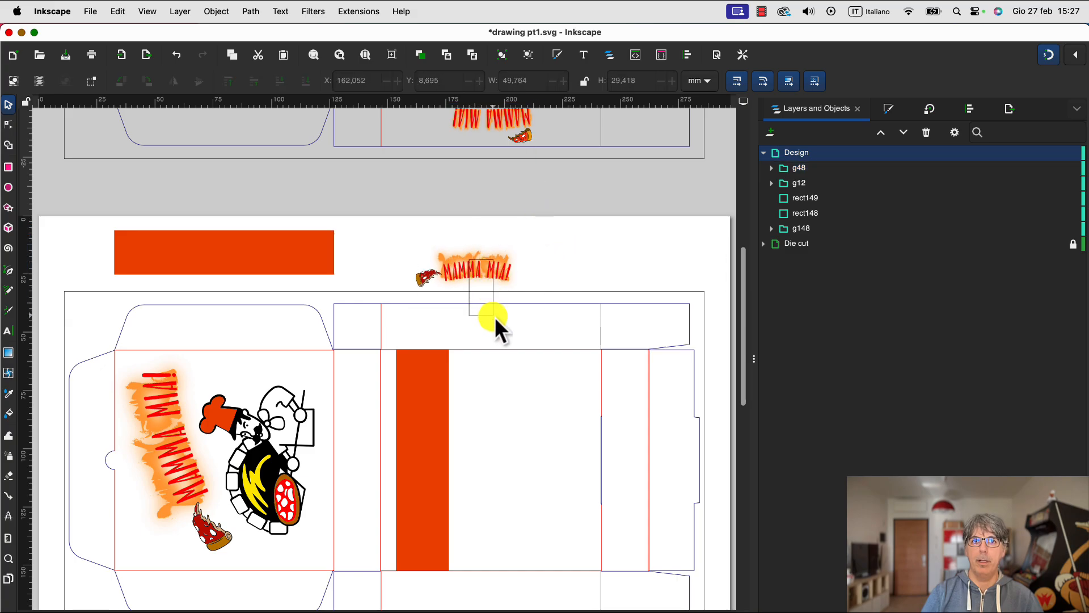
left_click_drag(460, 271, 488, 335)
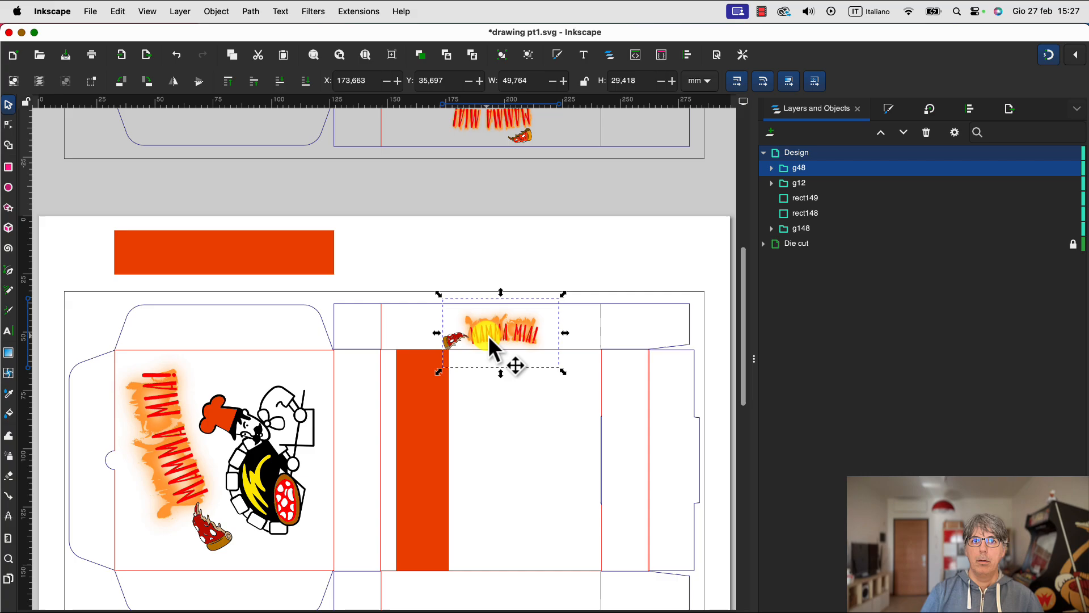
left_click(528, 419)
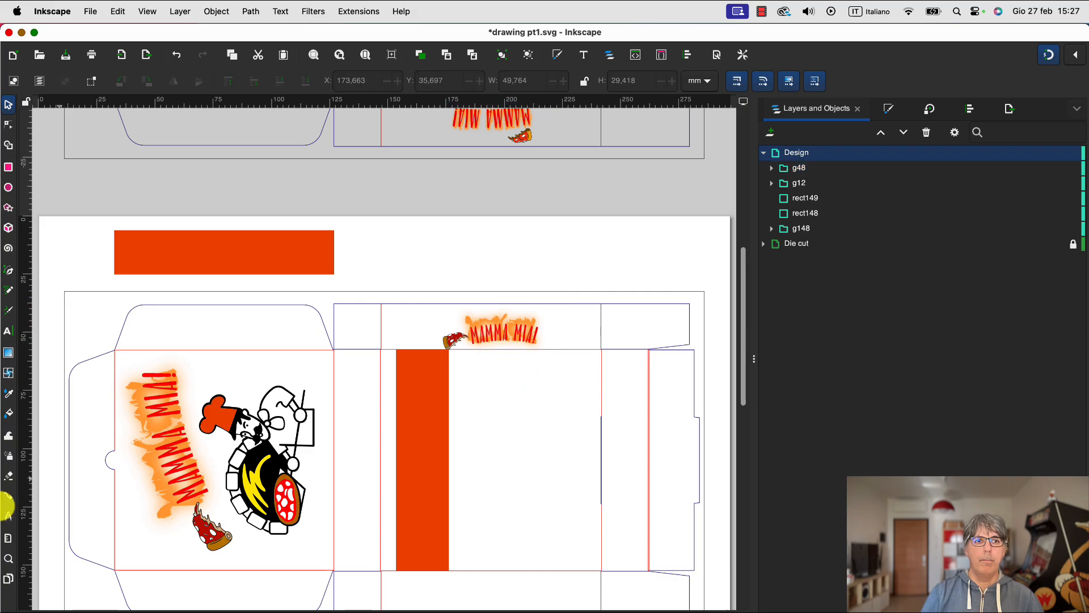
Step: Draw a rectangle about 7 × 20 mm spanning the upper side flap's height, on the pizza slice's side of the artwork
left_click(9, 558)
left_click_drag(402, 276, 614, 427)
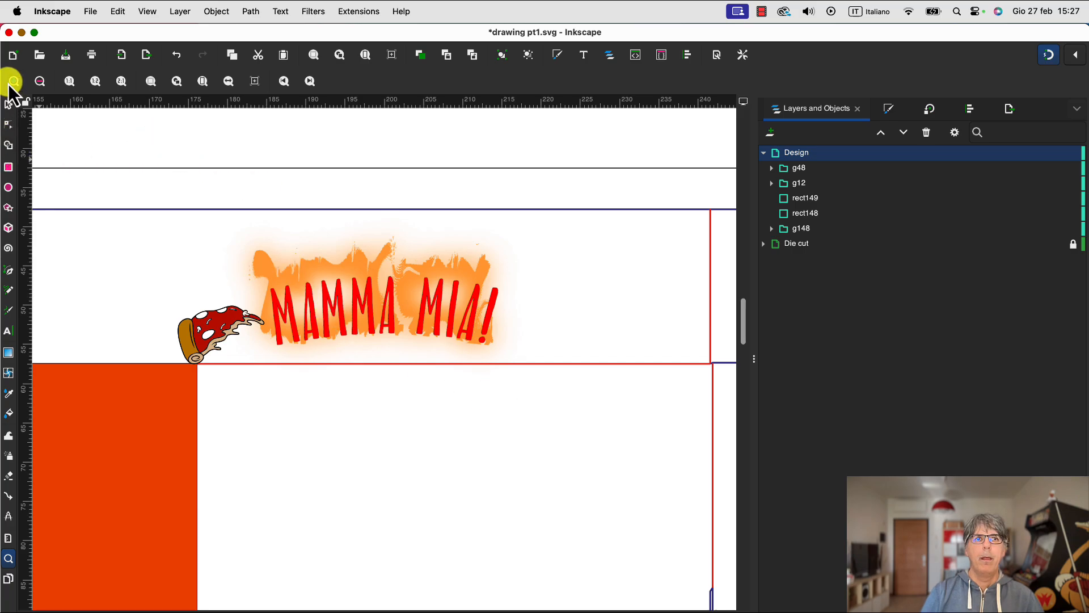
left_click(8, 104)
left_click(295, 304)
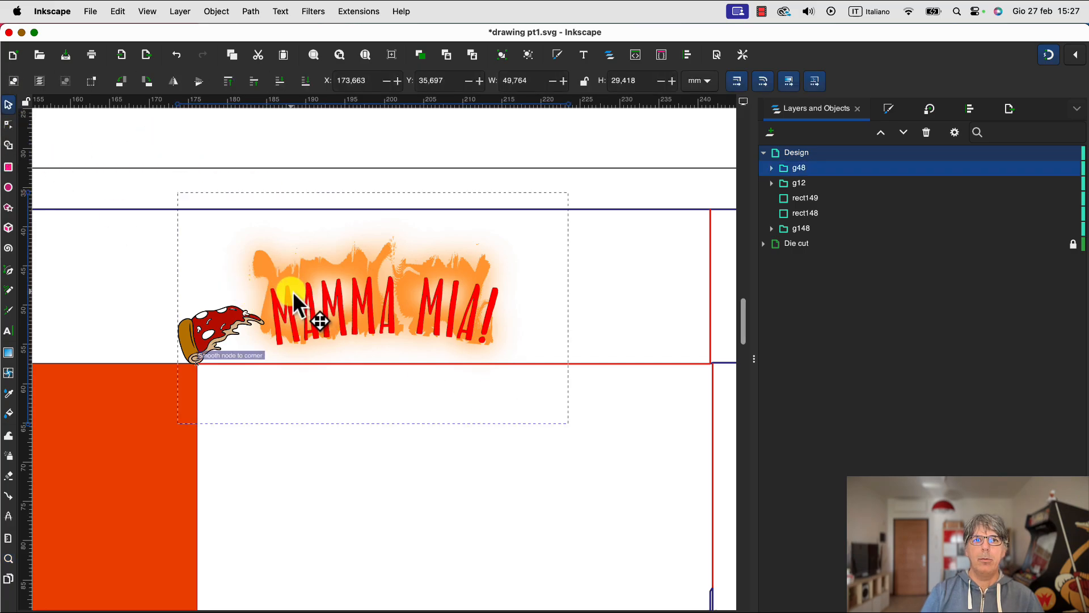
left_click(302, 147)
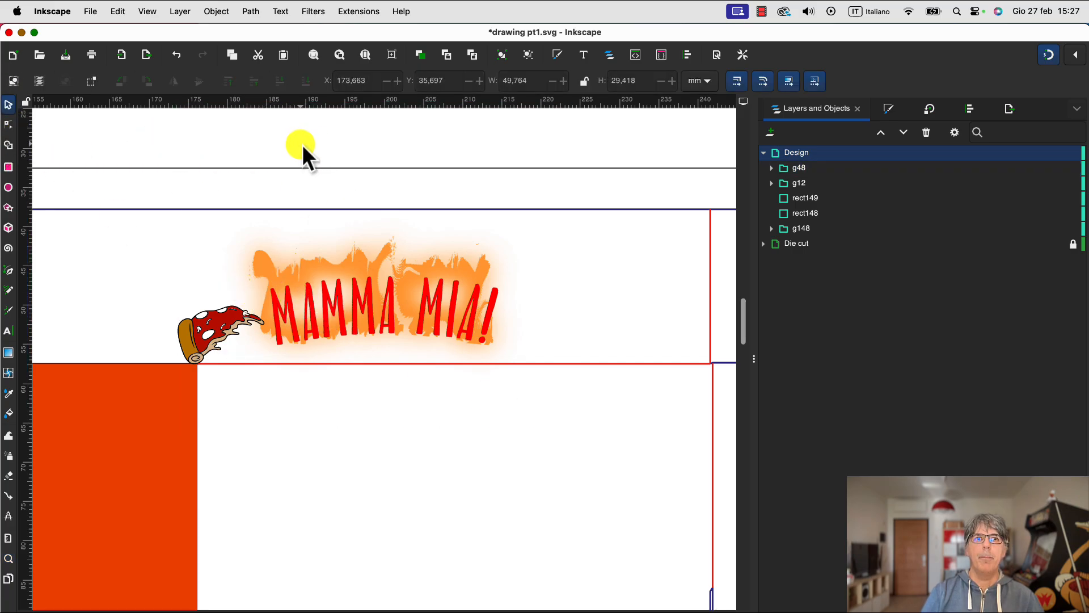
left_click(9, 166)
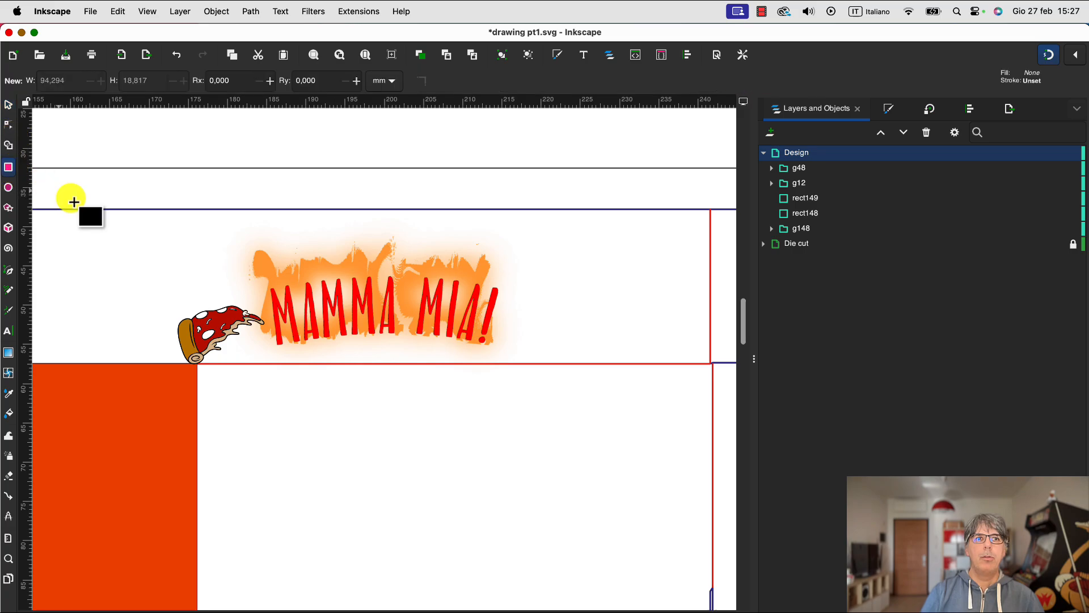
left_click_drag(58, 211, 109, 363)
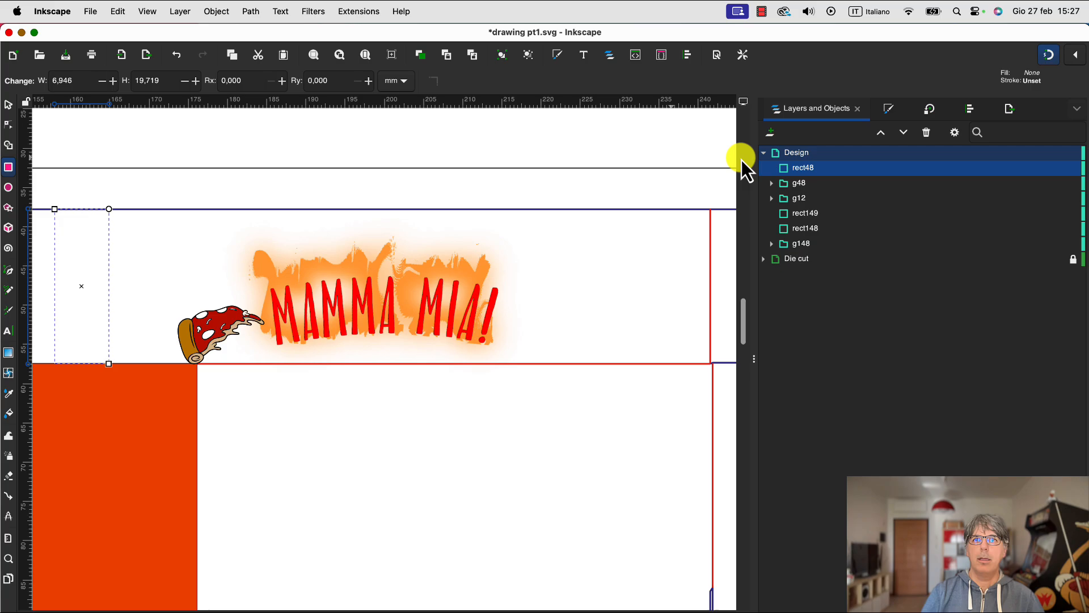
Step: Give the new rectangle a flat black fill
left_click(931, 111)
left_click(817, 109)
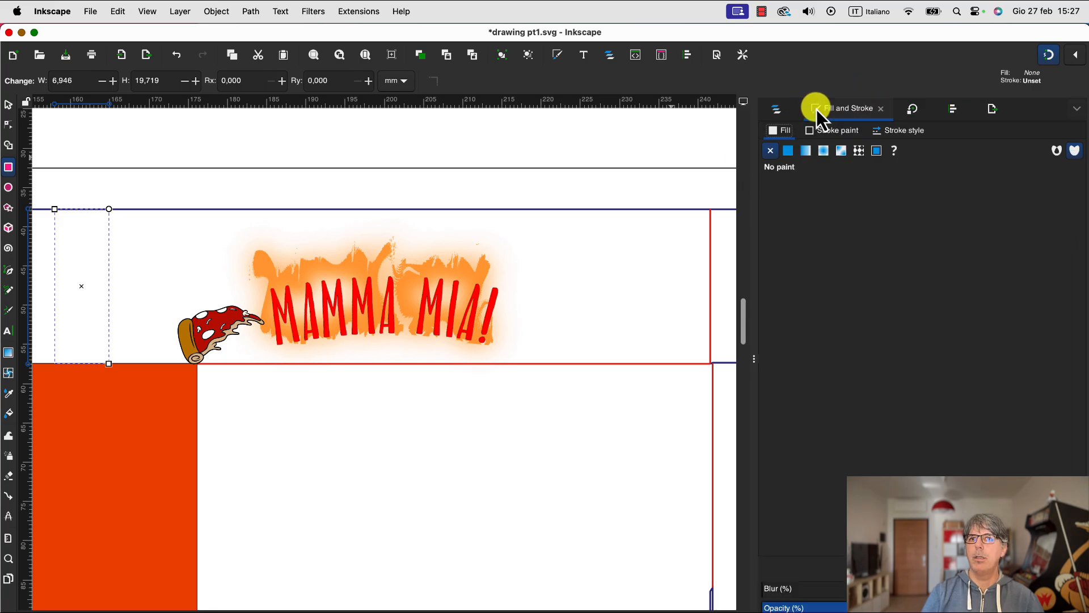
left_click(787, 151)
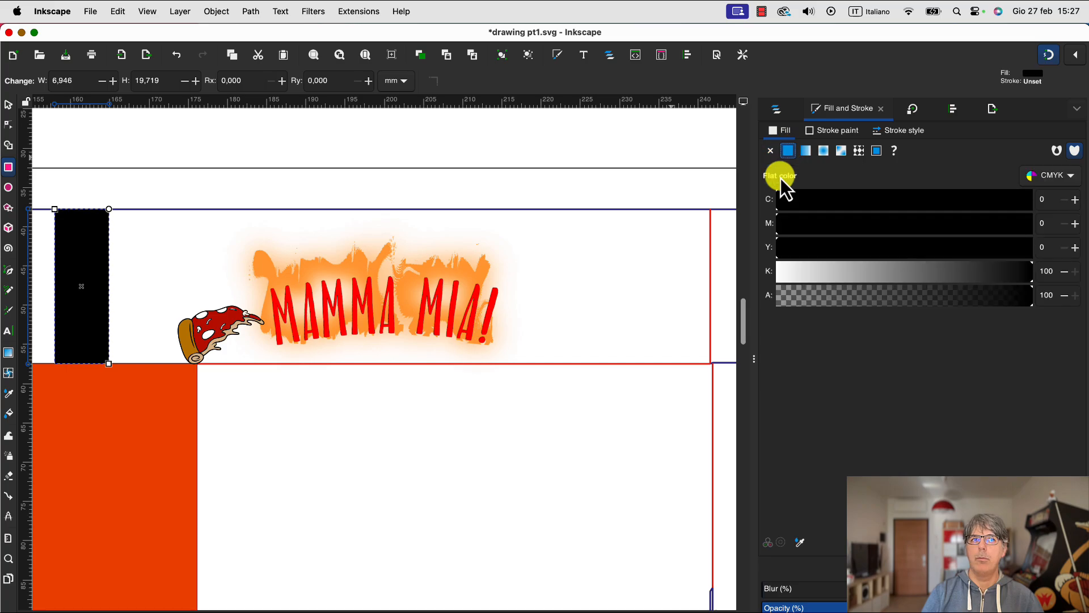
Step: Centre the upper flap's slice-and-lettering group vertically on the black rectangle, keeping its horizontal position
left_click(8, 103)
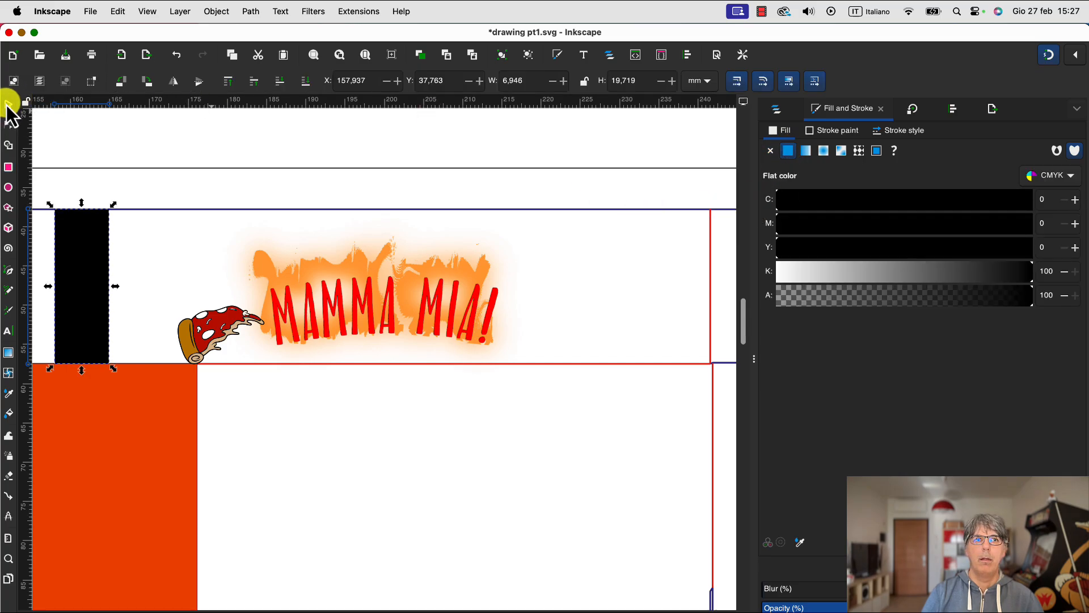
left_click(248, 141)
left_click(363, 304)
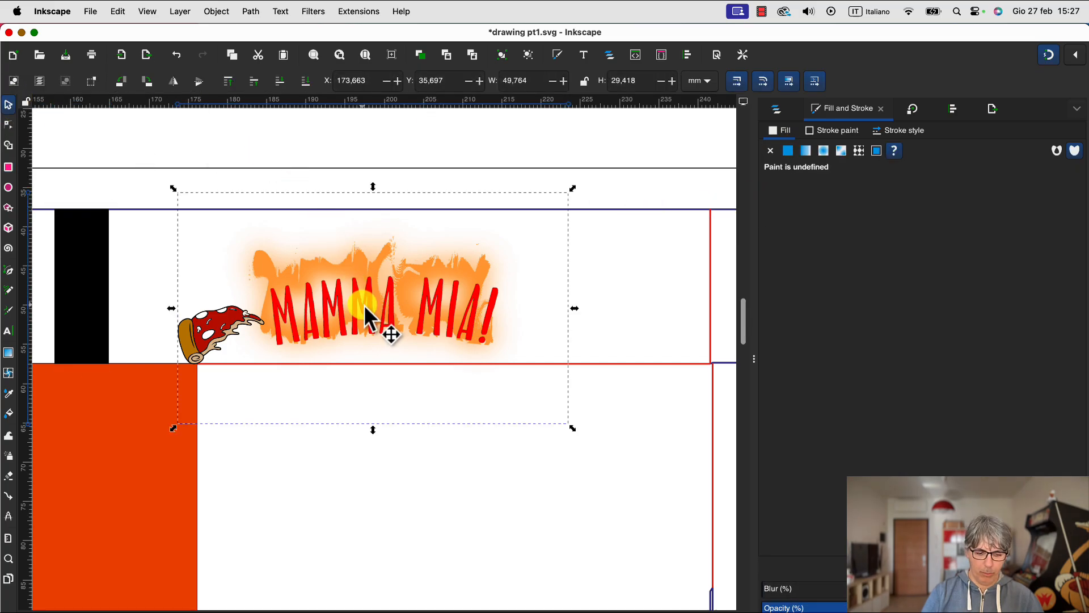
left_click(96, 265, "shift")
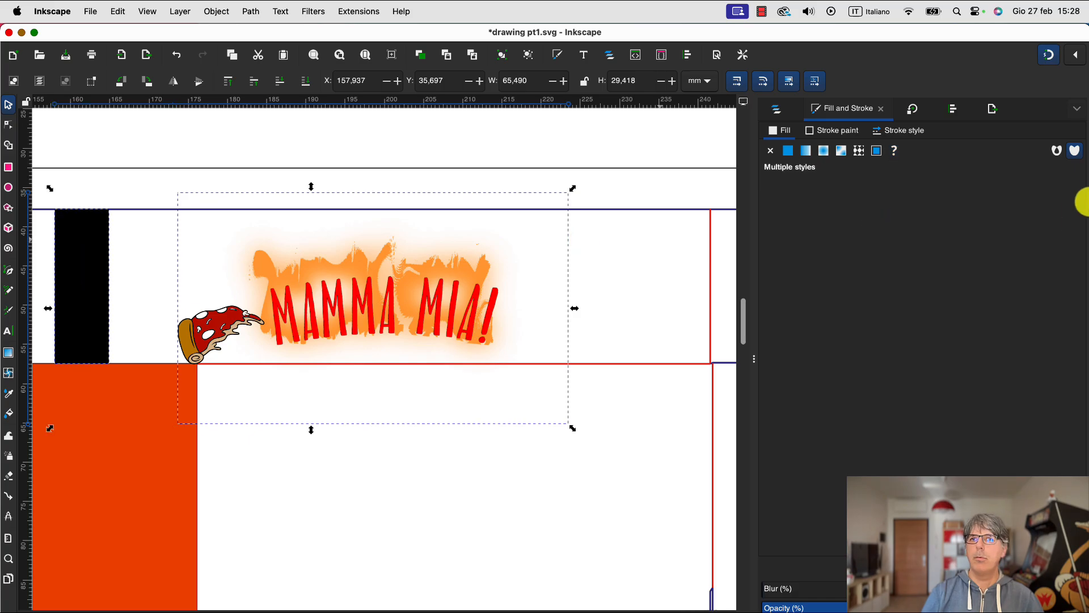
left_click(951, 112)
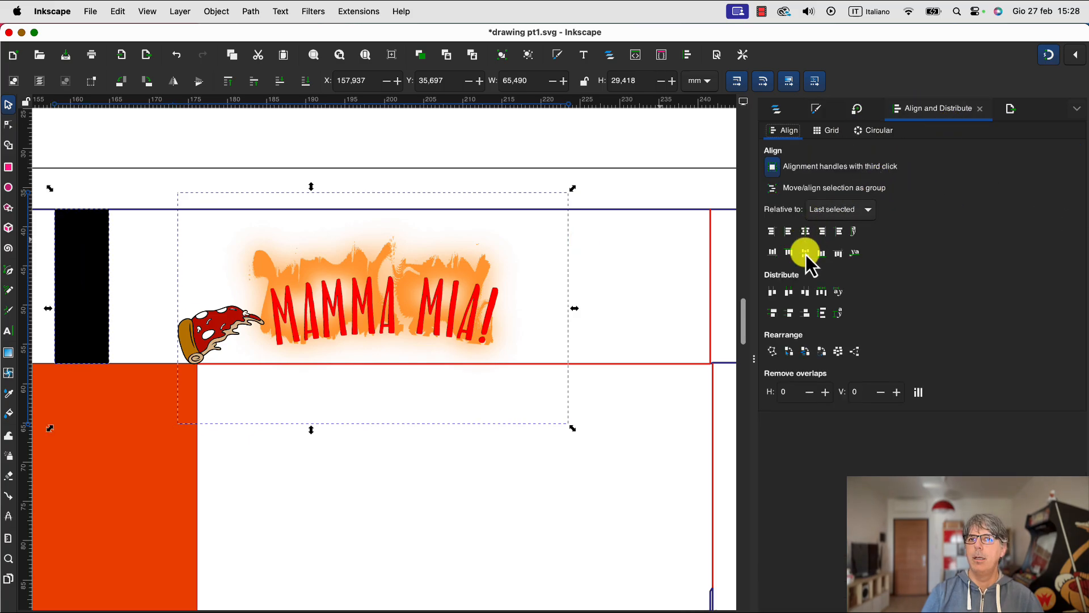
left_click(809, 233)
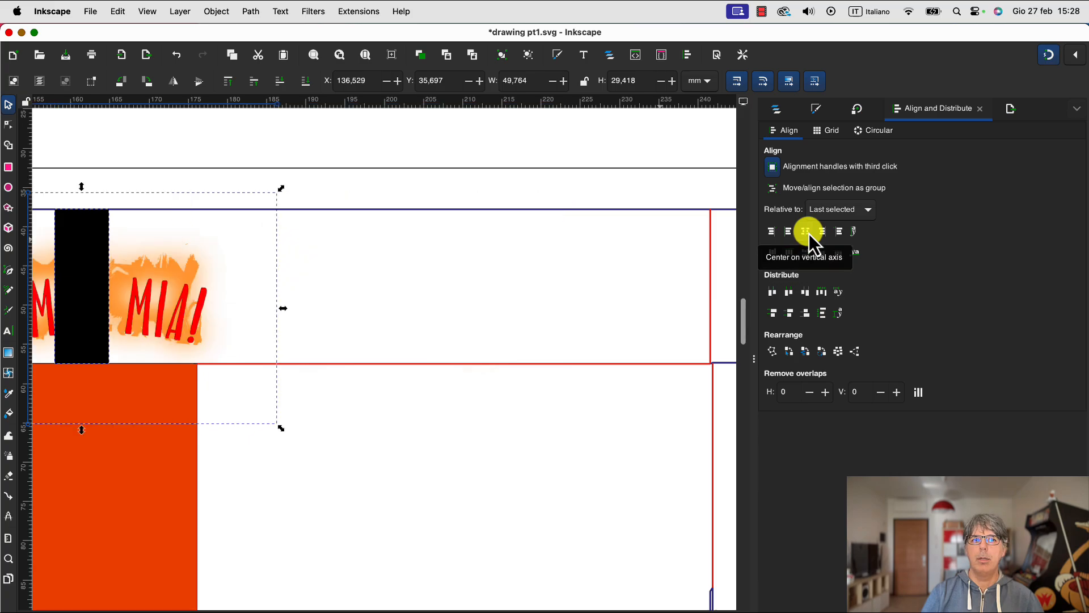
key("super+z")
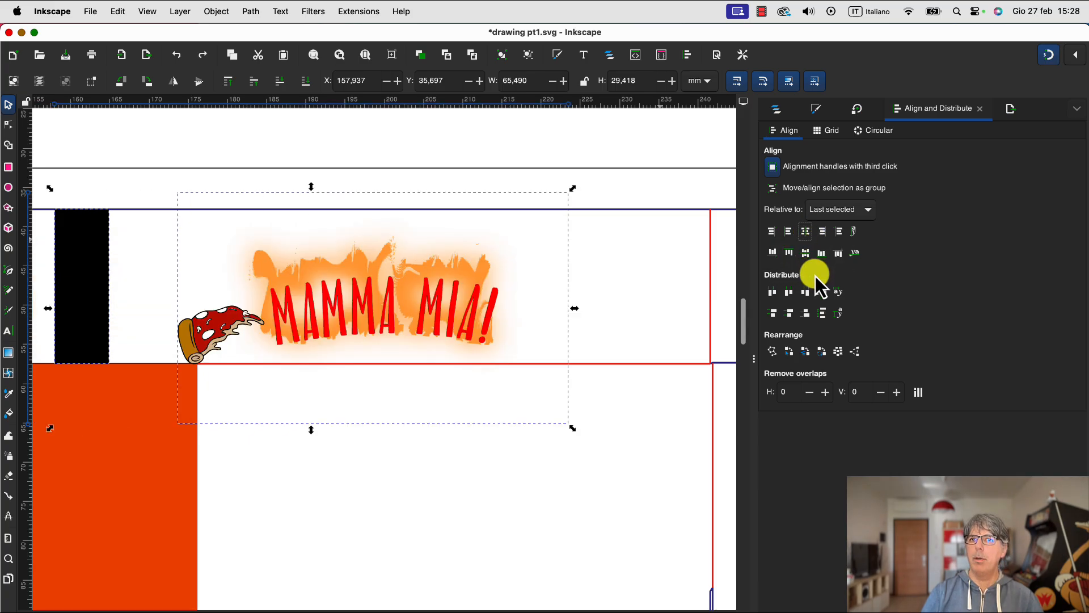
left_click(806, 254)
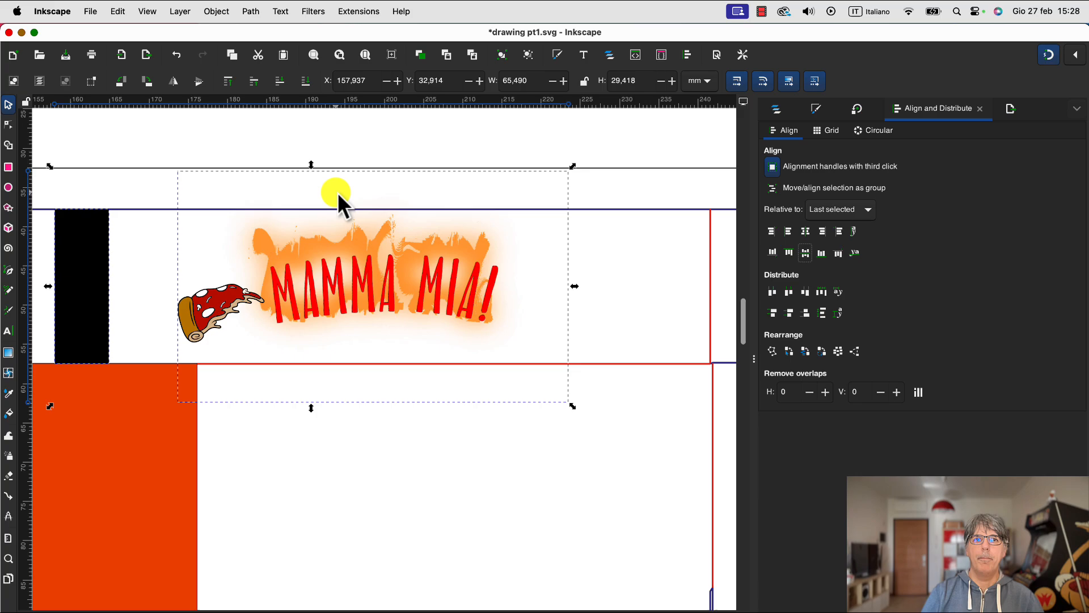
left_click(221, 144)
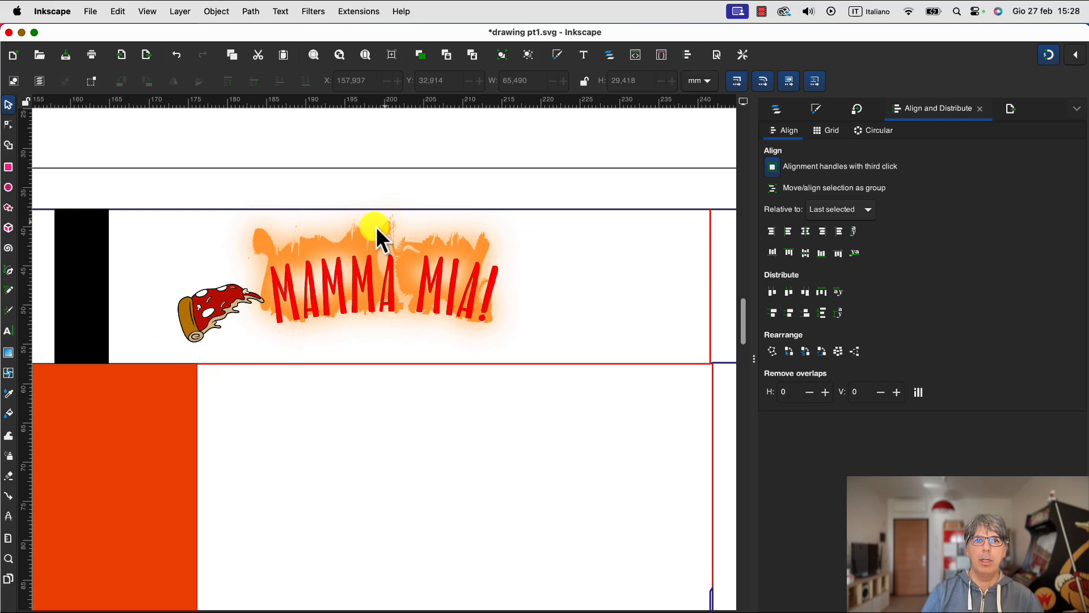
Step: Shift the upper flap's artwork slightly downward with snapping turned off, and turn snapping back on
left_click(364, 275)
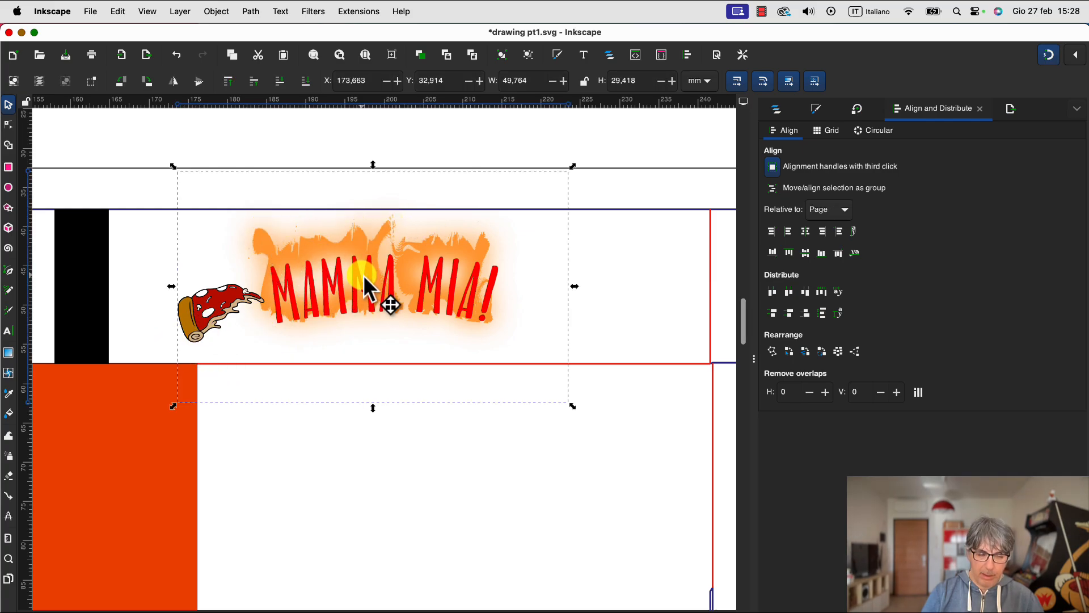
left_click_drag(363, 275, 363, 288)
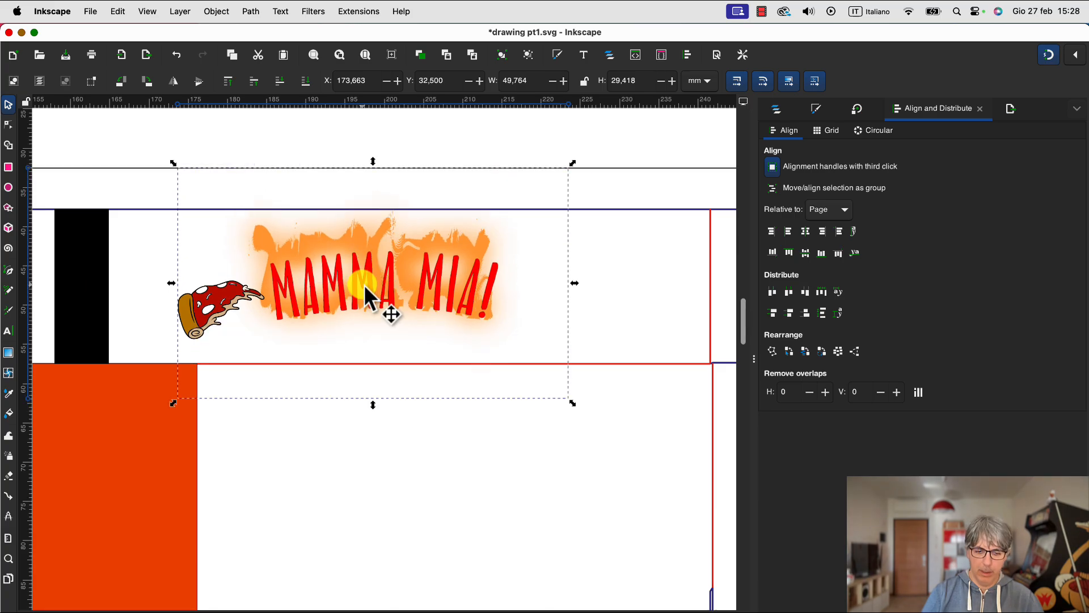
left_click(1049, 54)
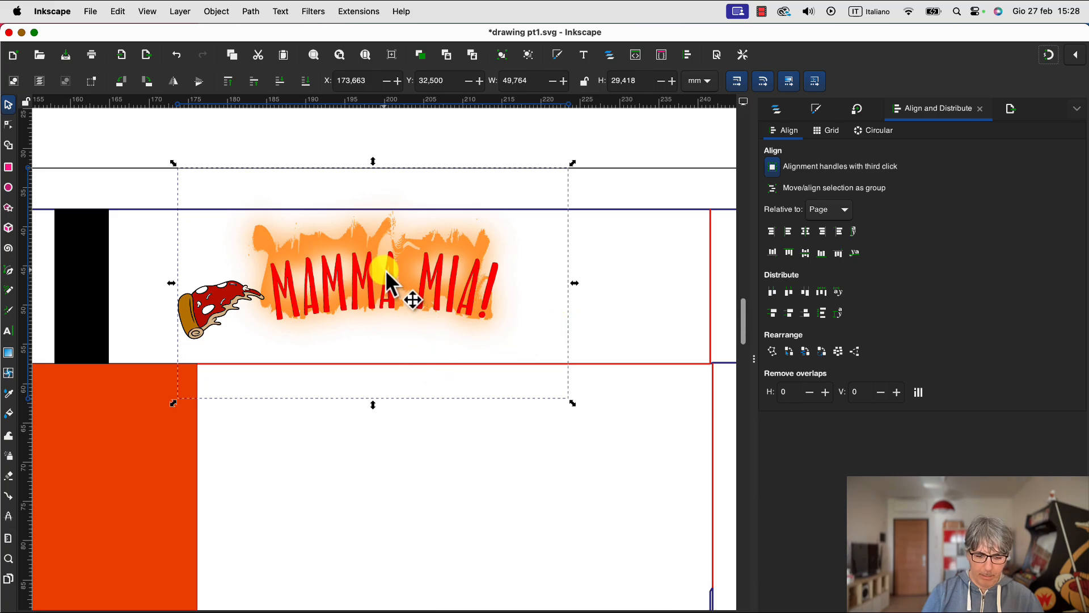
left_click_drag(385, 270, 384, 285)
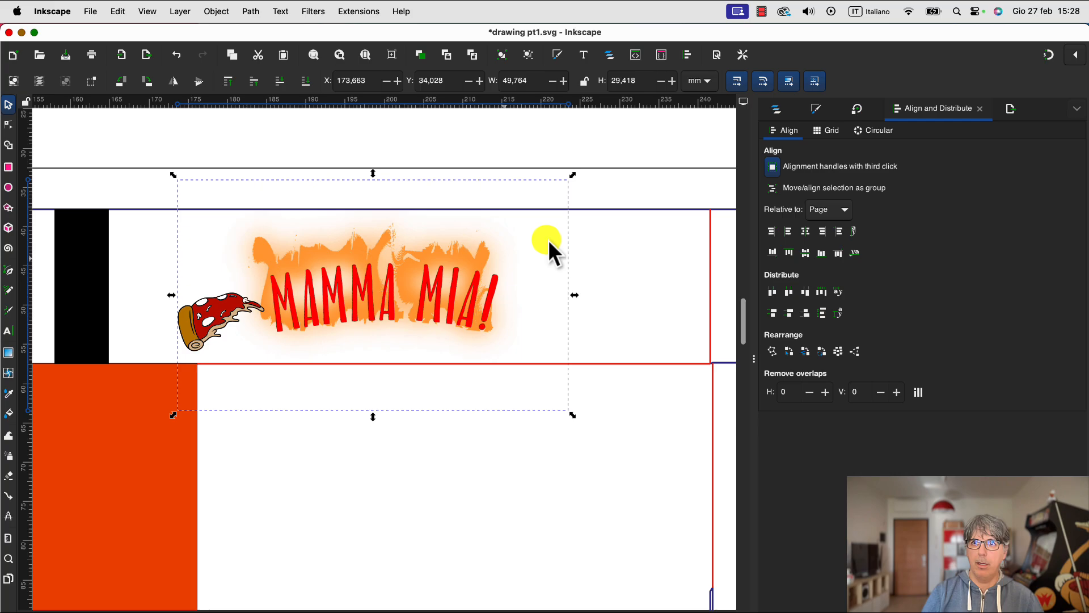
left_click(1051, 55)
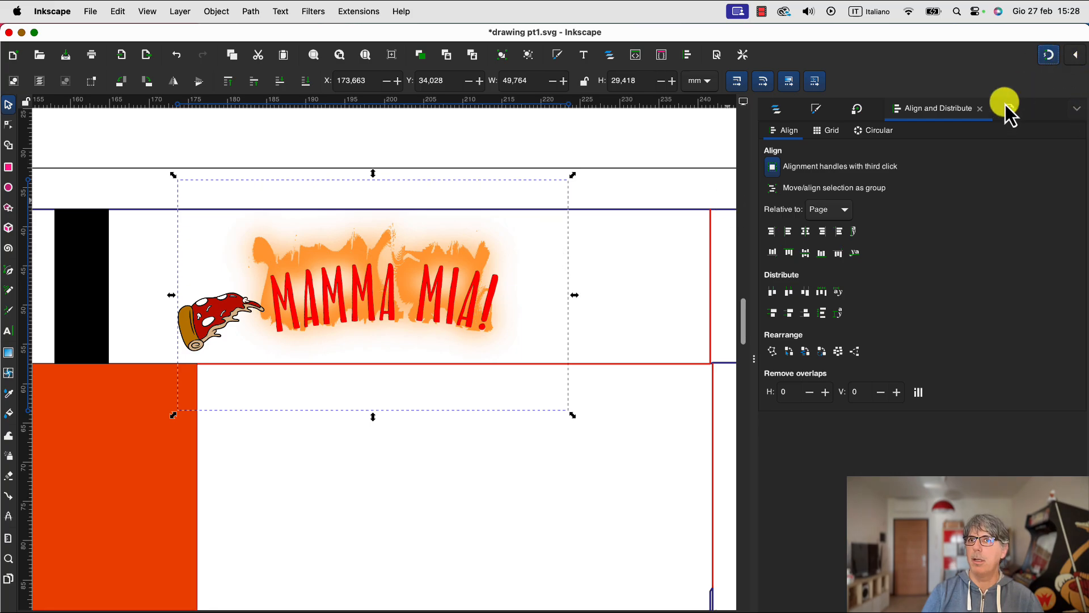
left_click(156, 159)
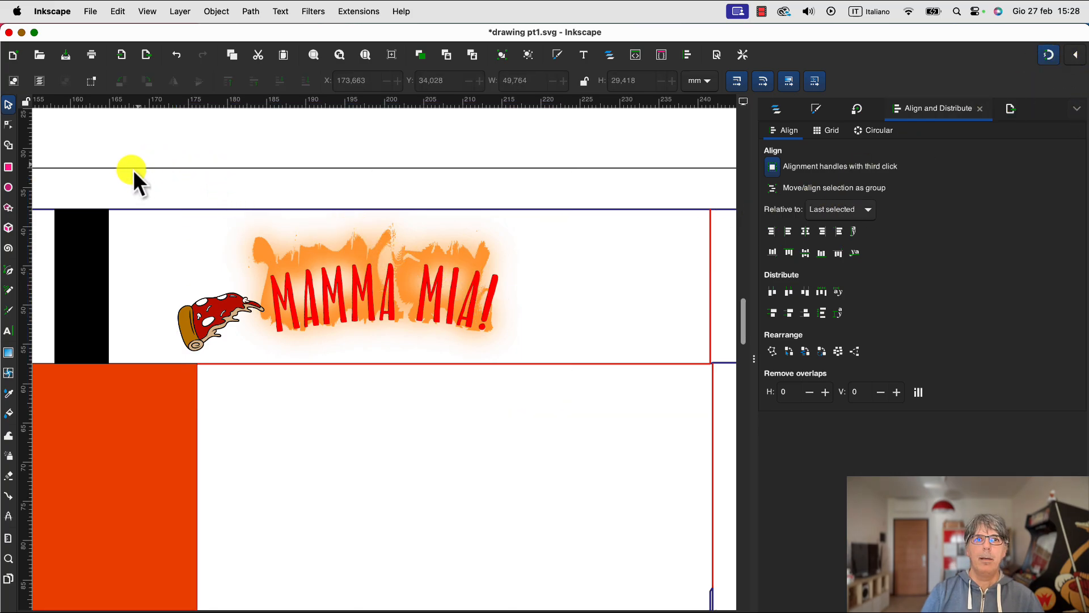
Step: Duplicate the upper flap's slice-and-lettering group and move the copy straight down onto the lower side flap
scroll(132, 169, "down", 2)
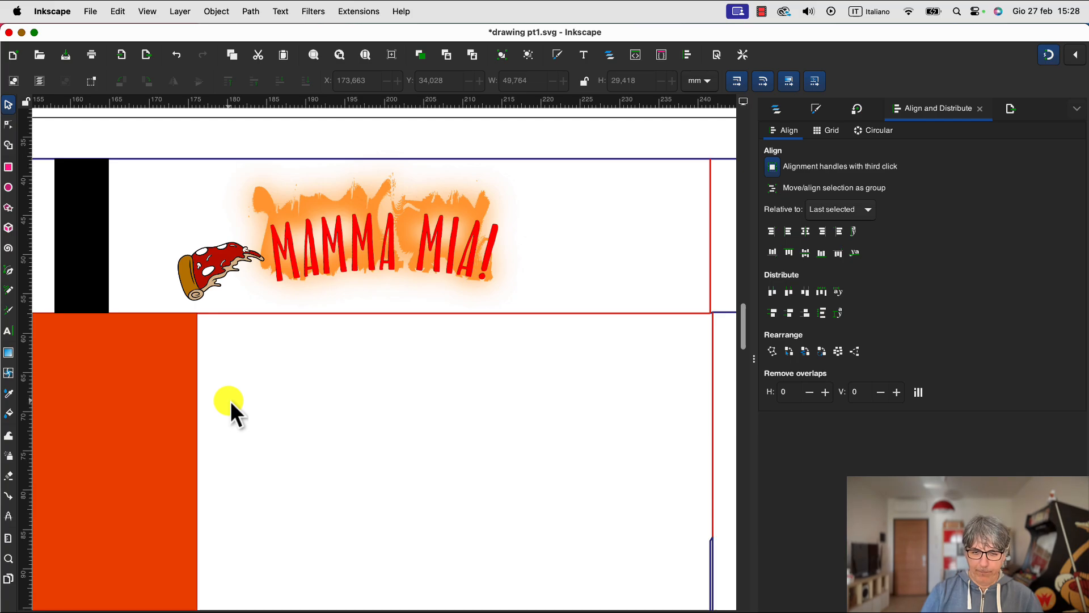
key("5")
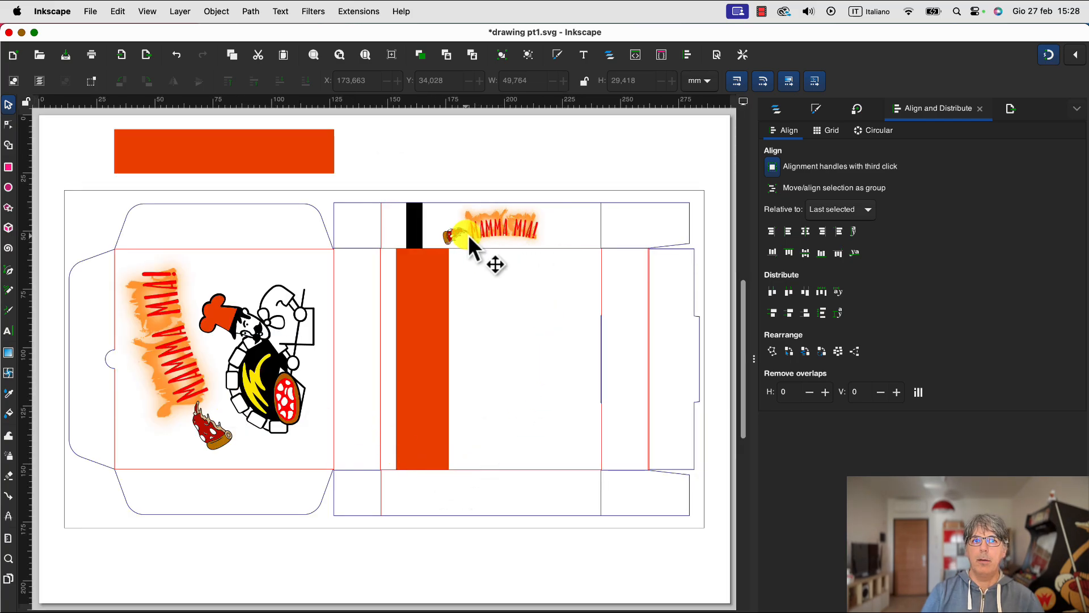
left_click(498, 237)
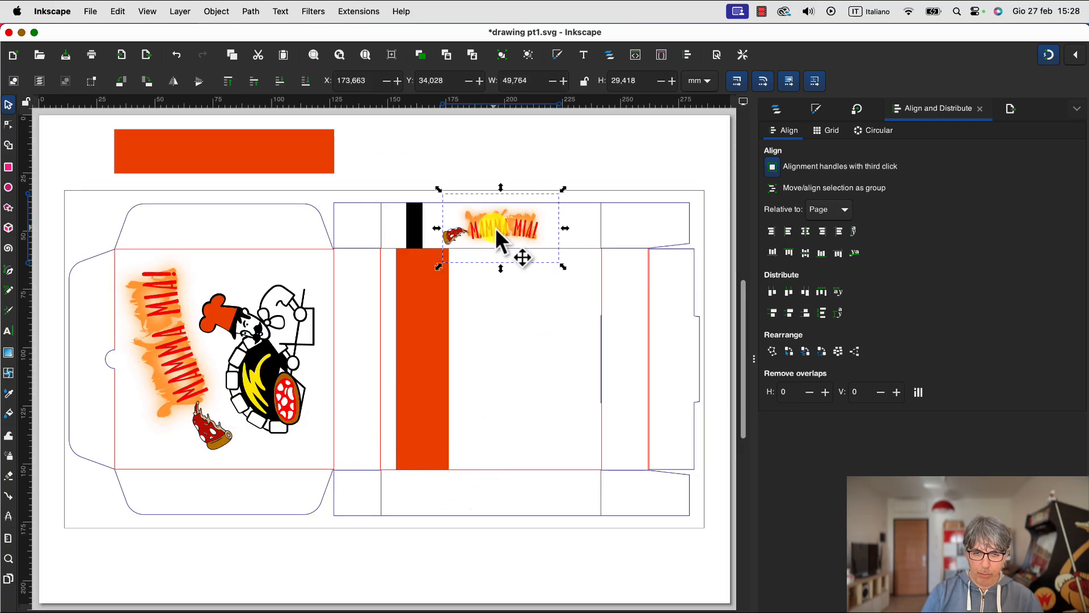
key("super+d")
left_click_drag(499, 226, 506, 489)
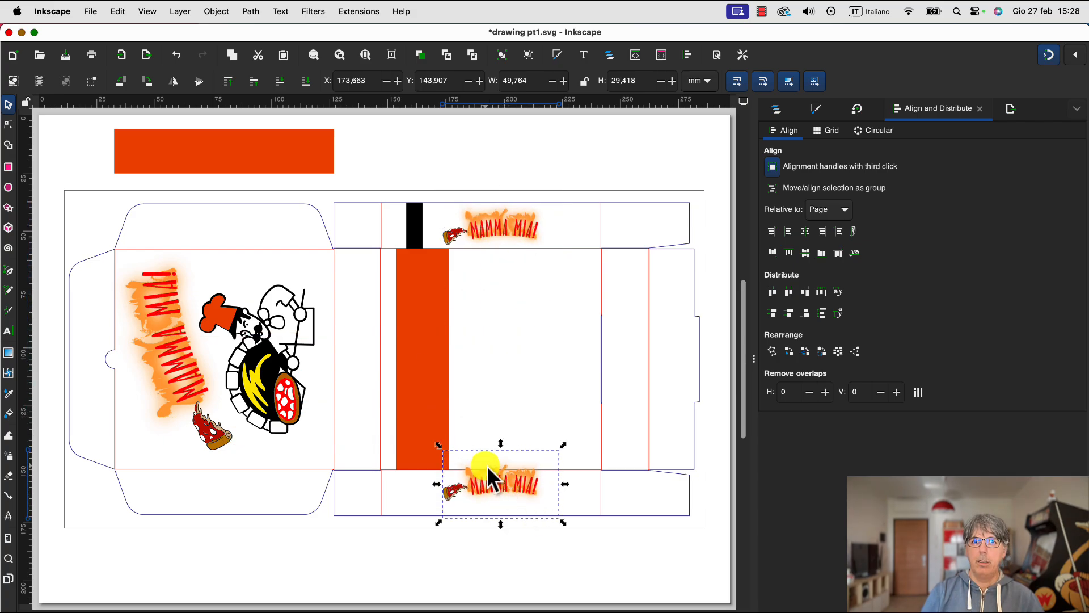
key("Escape")
Step: Rotate the lower flap's artwork 180° so the lettering reads upside down
left_click(498, 484)
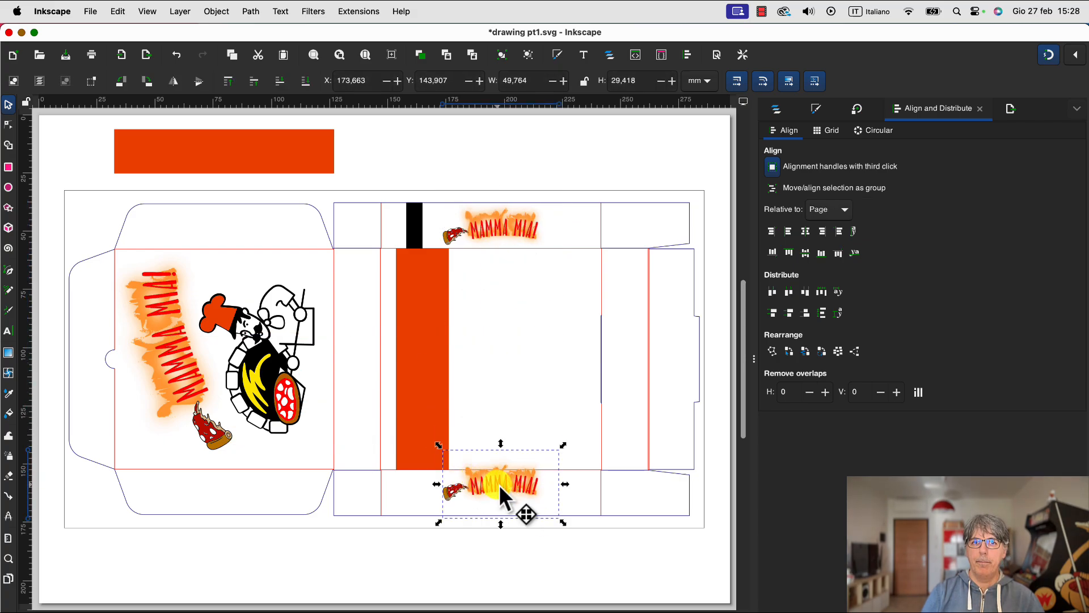
left_click(498, 485)
left_click_drag(562, 444, 471, 508)
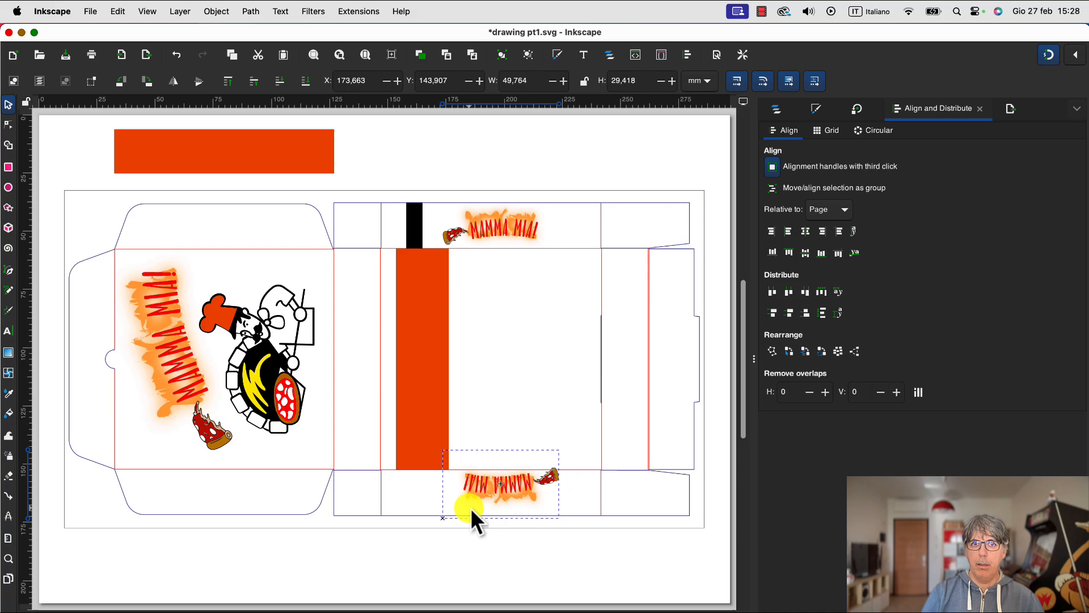
left_click(512, 388)
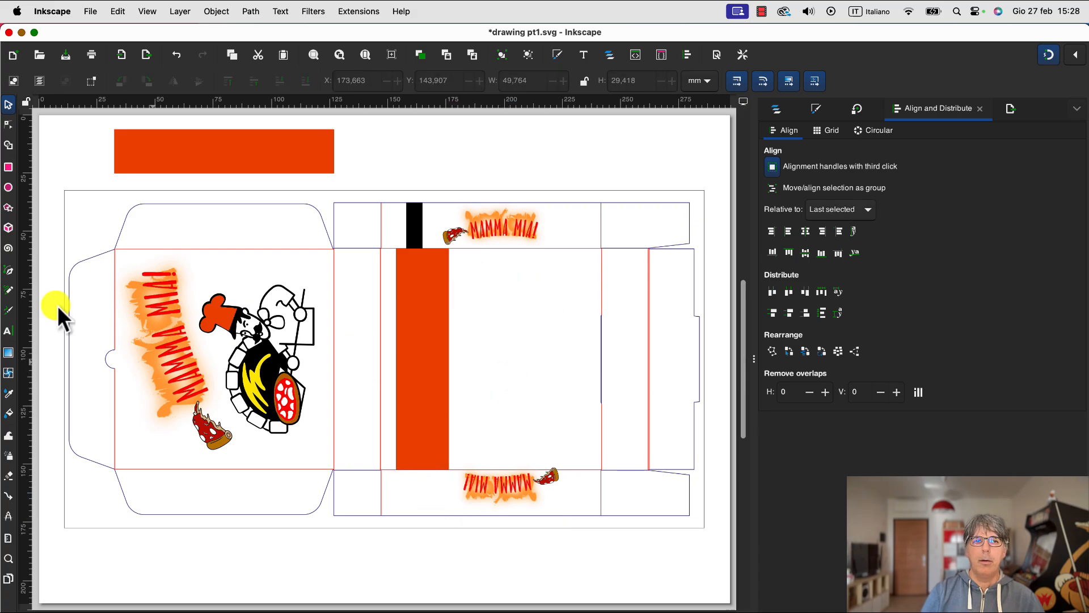
Step: Draw a black rectangle about 12 × 20 mm spanning the lower side flap's height, beside the "MIA!" end of the lettering
left_click(8, 562)
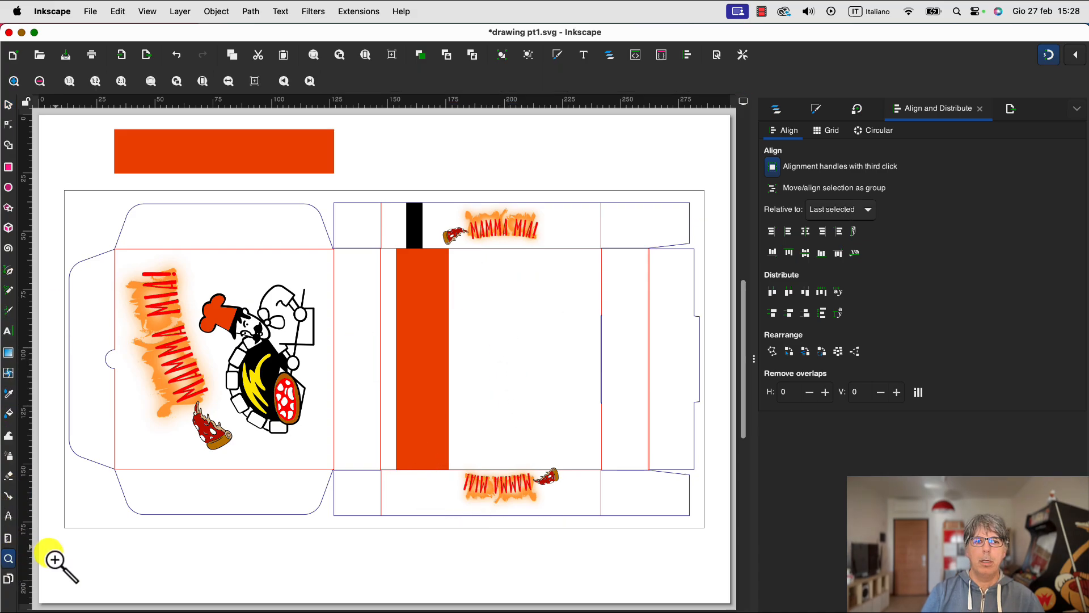
left_click_drag(378, 444, 607, 537)
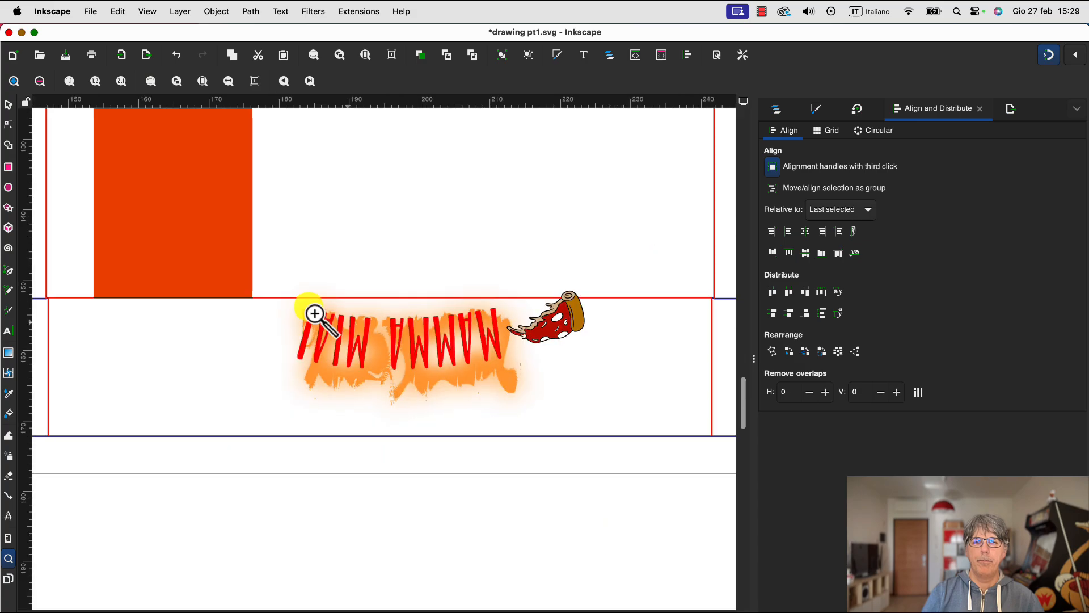
left_click(8, 108)
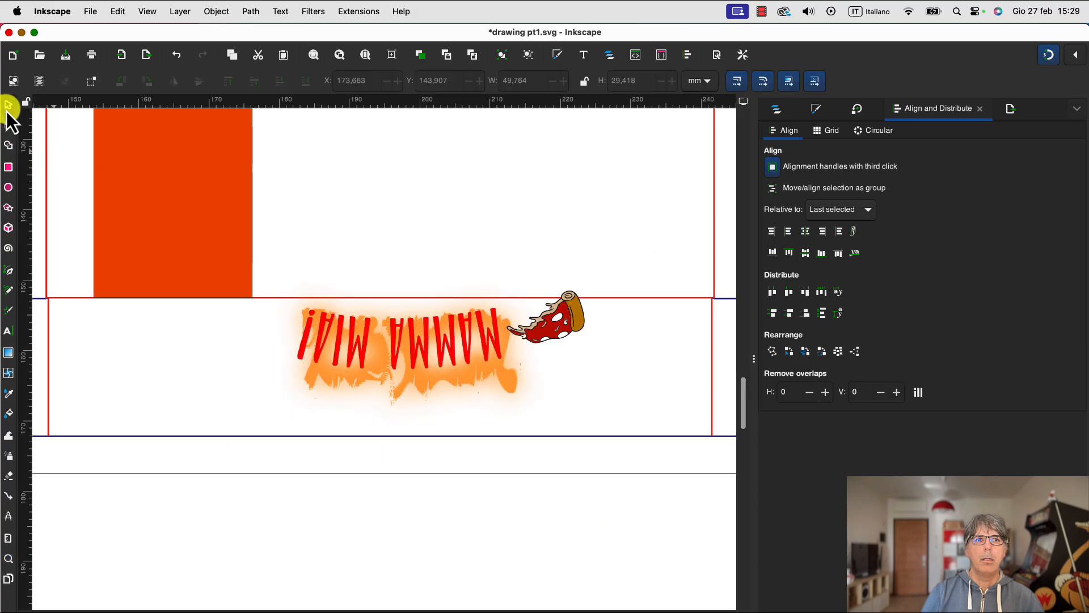
left_click(9, 167)
left_click_drag(72, 301, 155, 436)
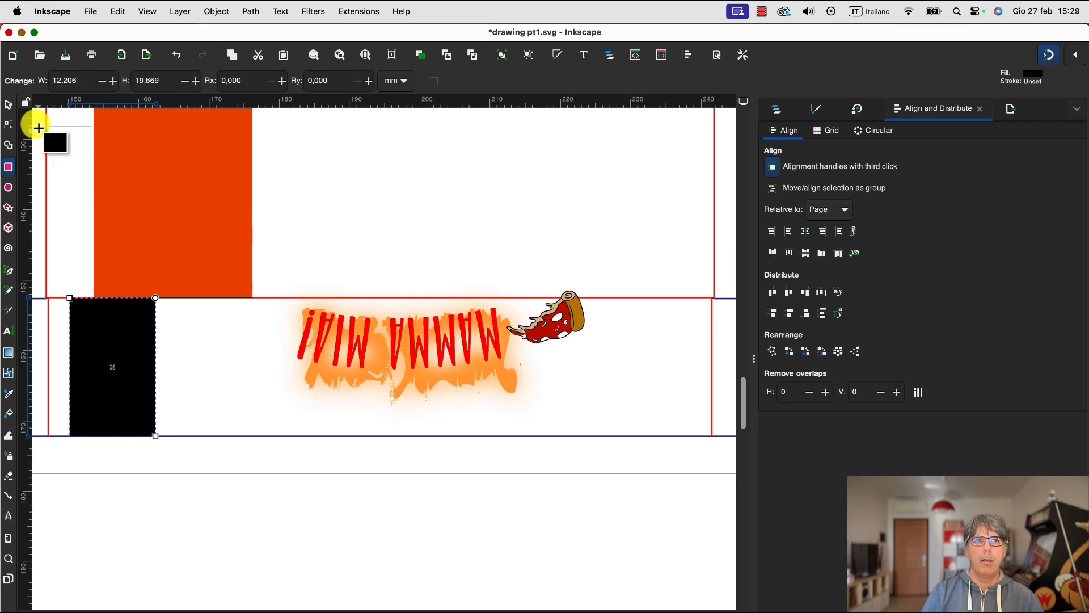
Step: Turn off snapping and move the upside-down artwork about 3 mm downward to sit midway across the lower flap's height
left_click(8, 105)
left_click(312, 355)
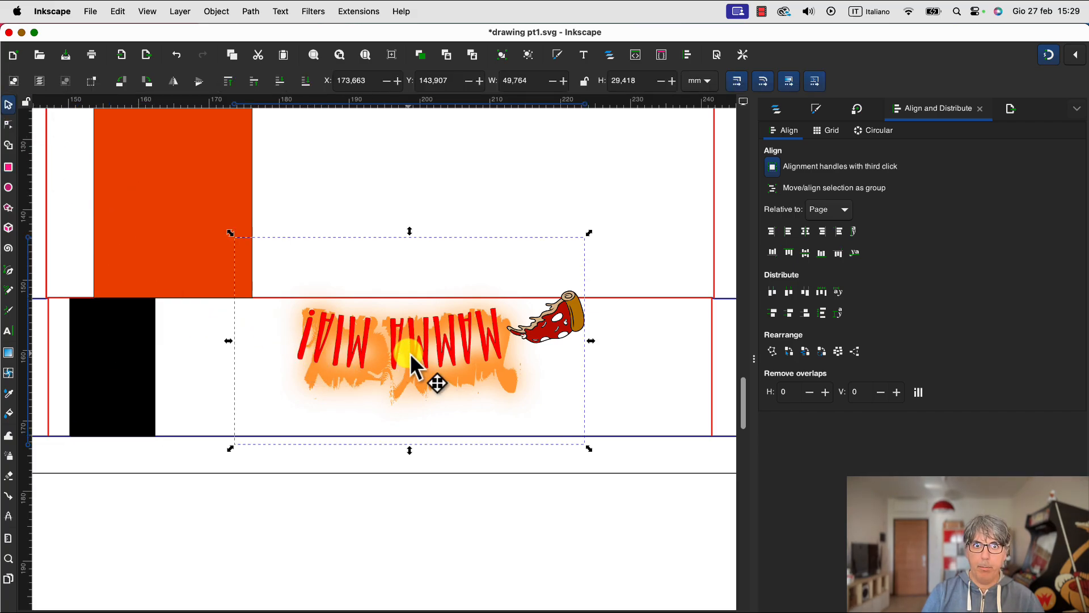
left_click(554, 199)
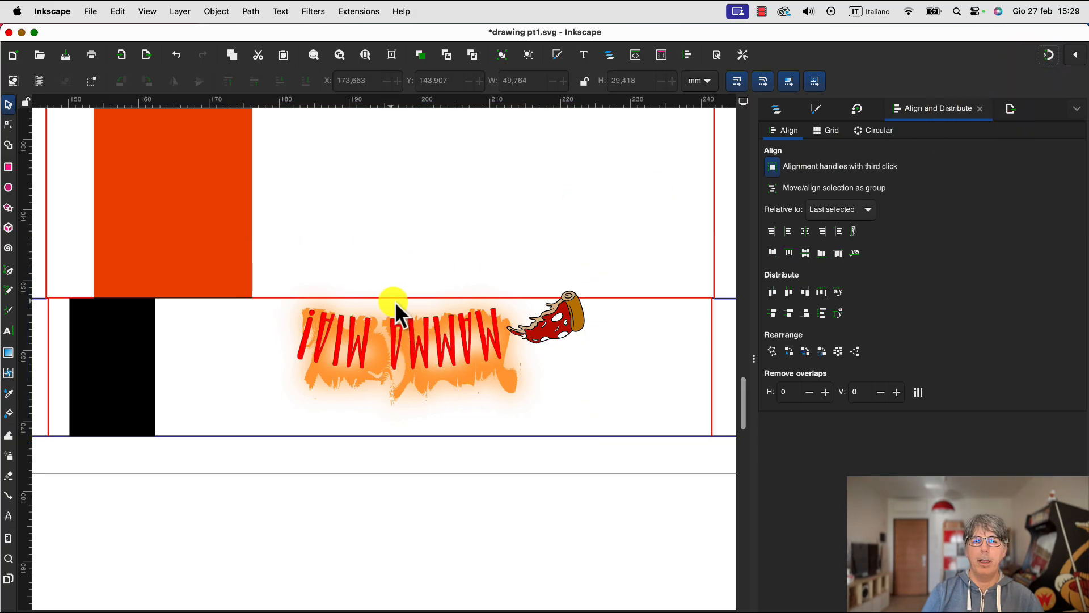
left_click(389, 343)
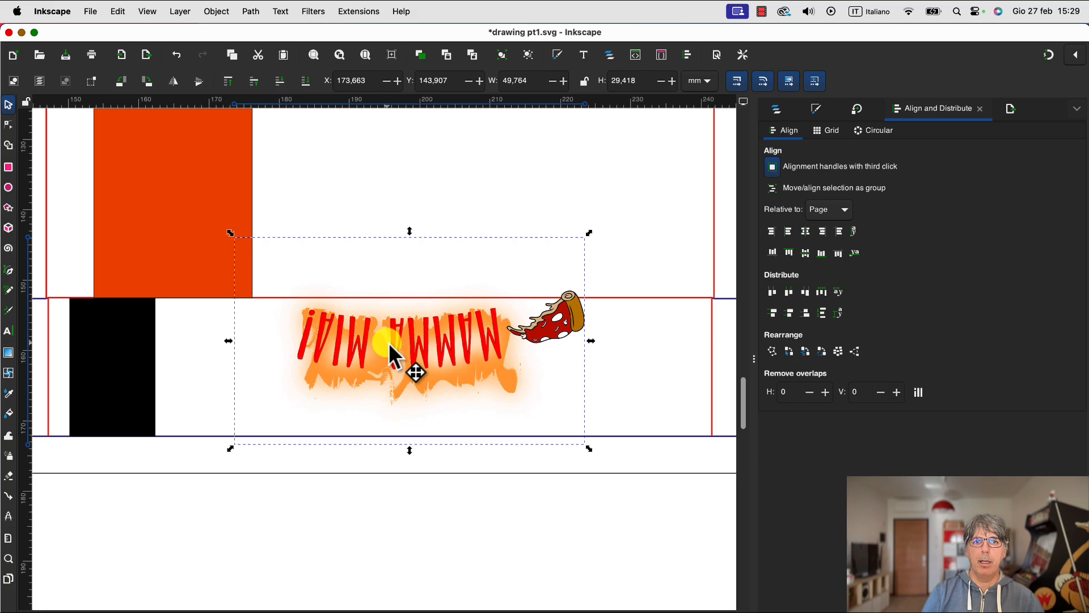
left_click_drag(389, 342, 392, 371)
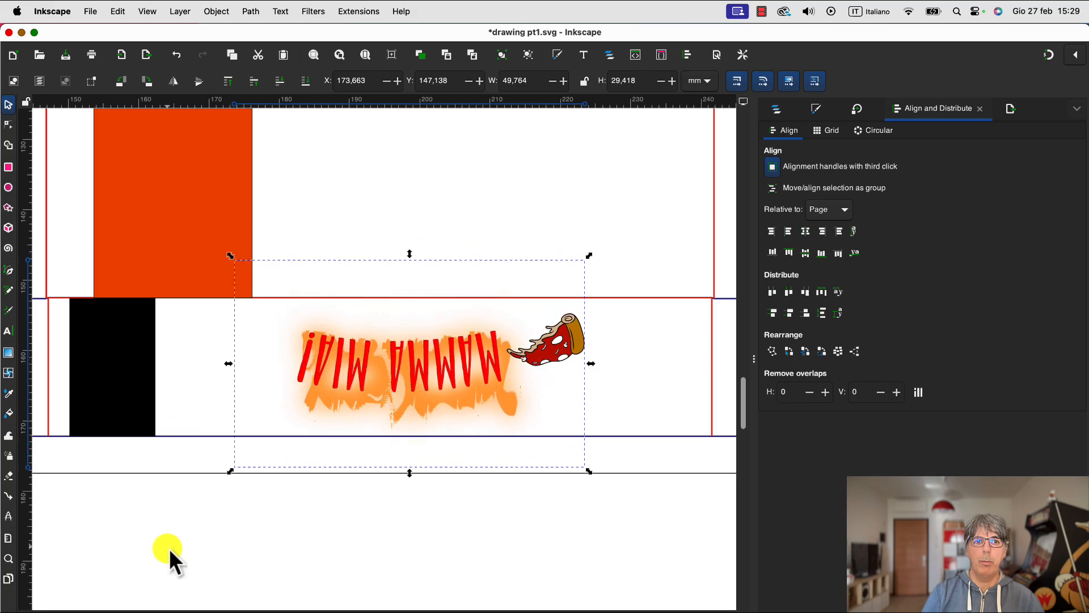
left_click(170, 548)
left_click(138, 401)
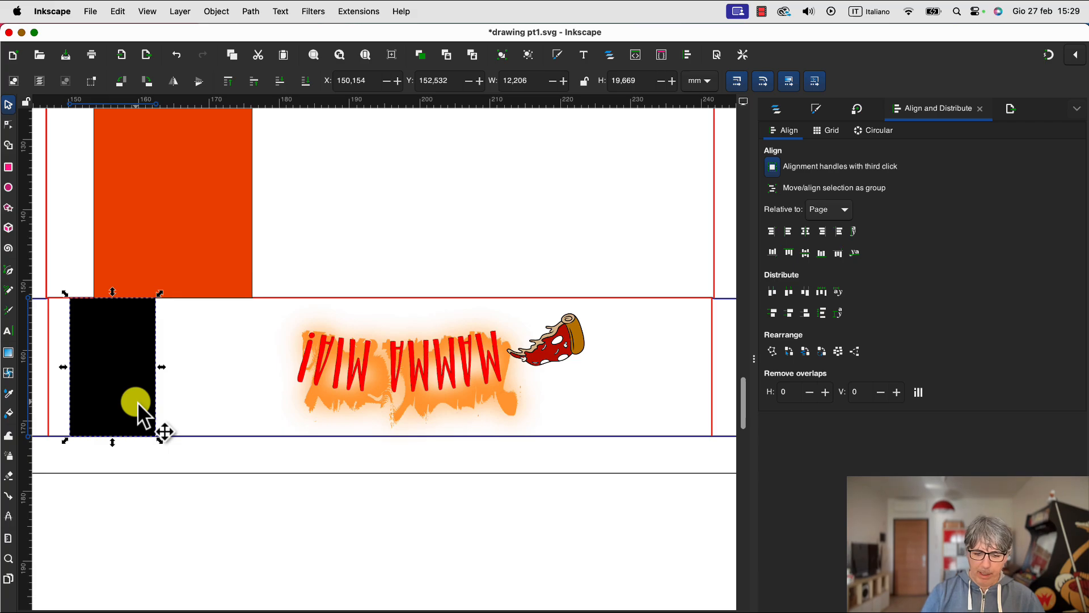
Step: Duplicate both side-flap artworks and rotate the copies together 90° counter-clockwise onto the narrow panels at either side of the box base
key("5")
left_click(526, 221)
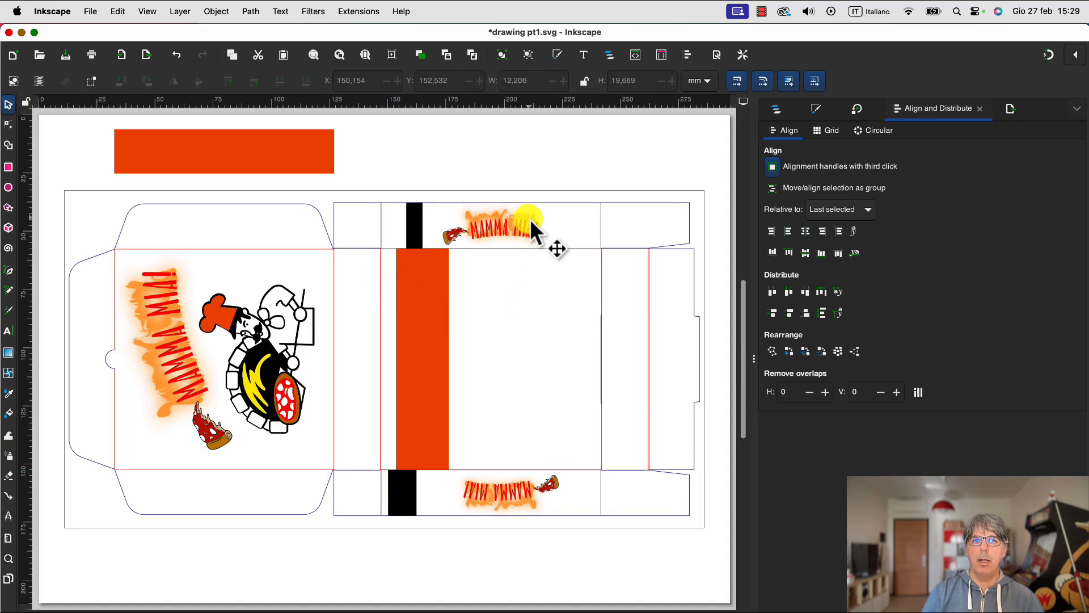
left_click(510, 497, "shift")
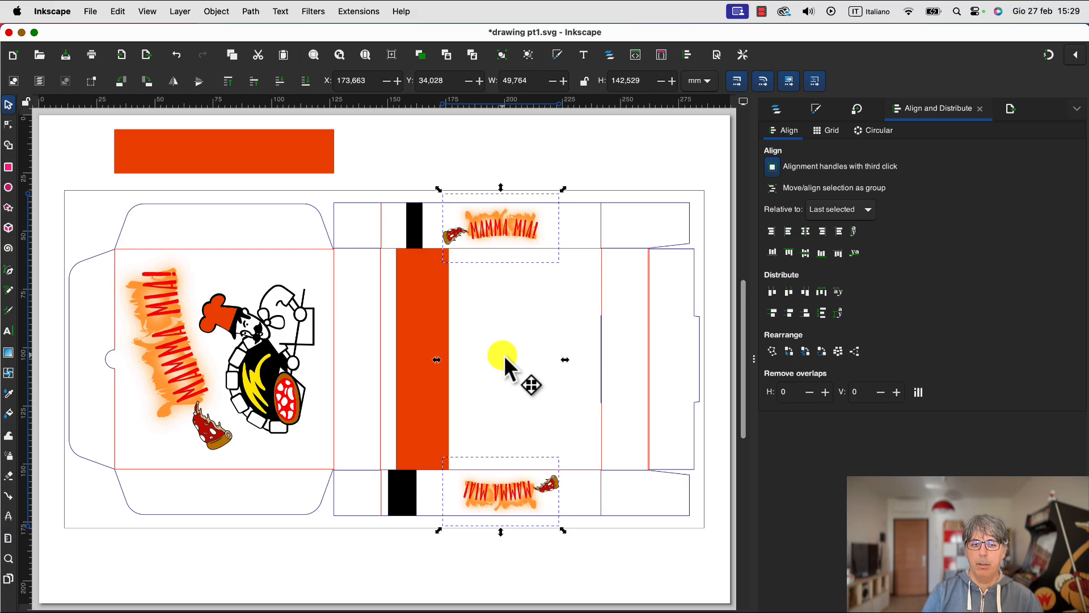
left_click(494, 227)
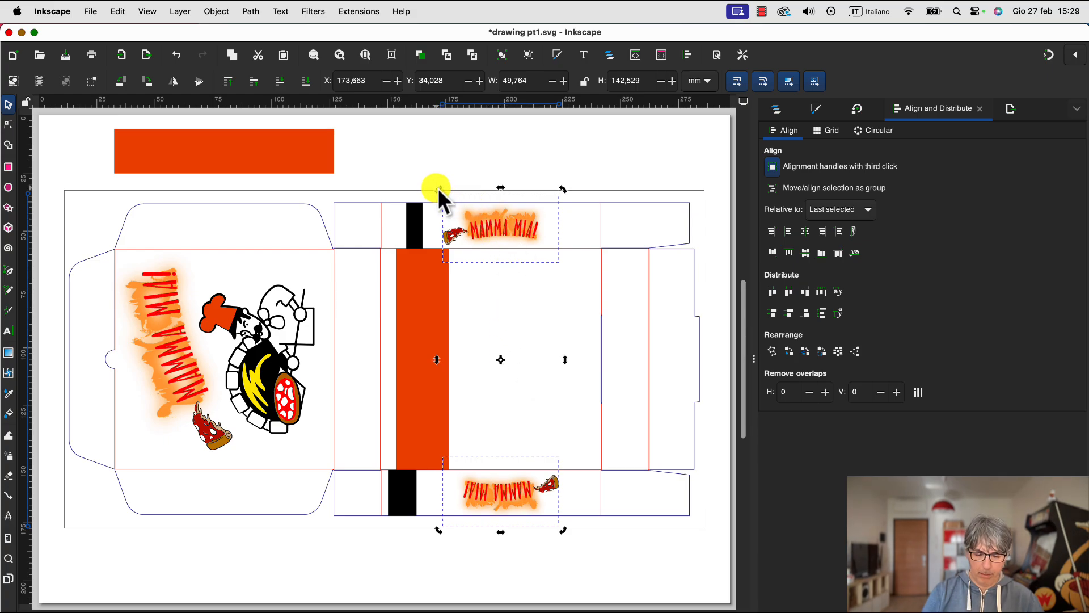
left_click_drag(438, 189, 362, 389)
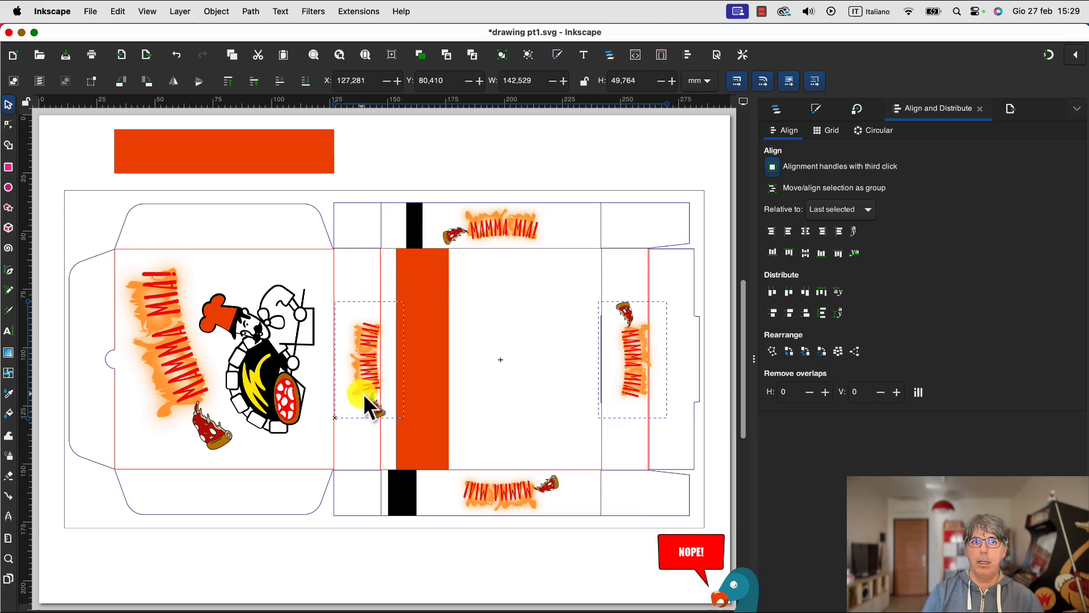
left_click_drag(363, 395, 364, 395)
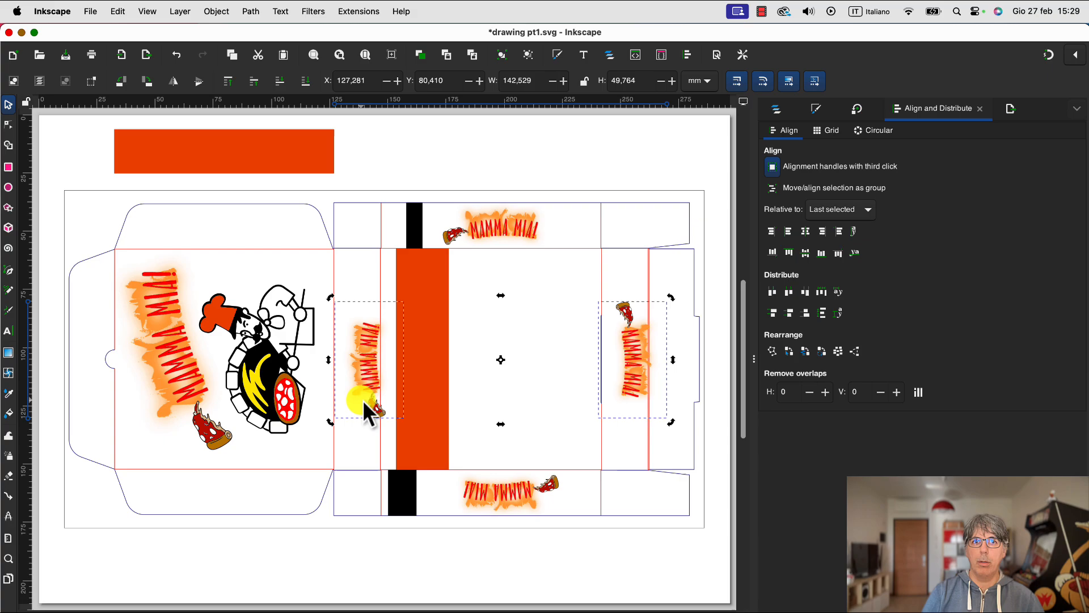
Step: Shift the rotated artwork on the panel between lid and base about 3.7 mm left to centre it between the fold lines
left_click(385, 158)
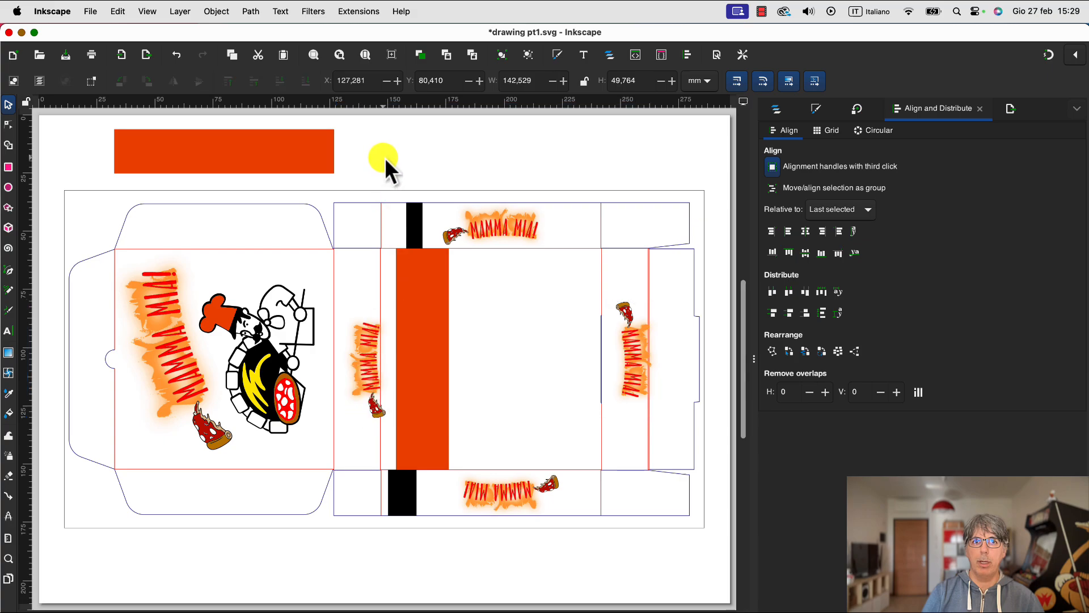
left_click(491, 230)
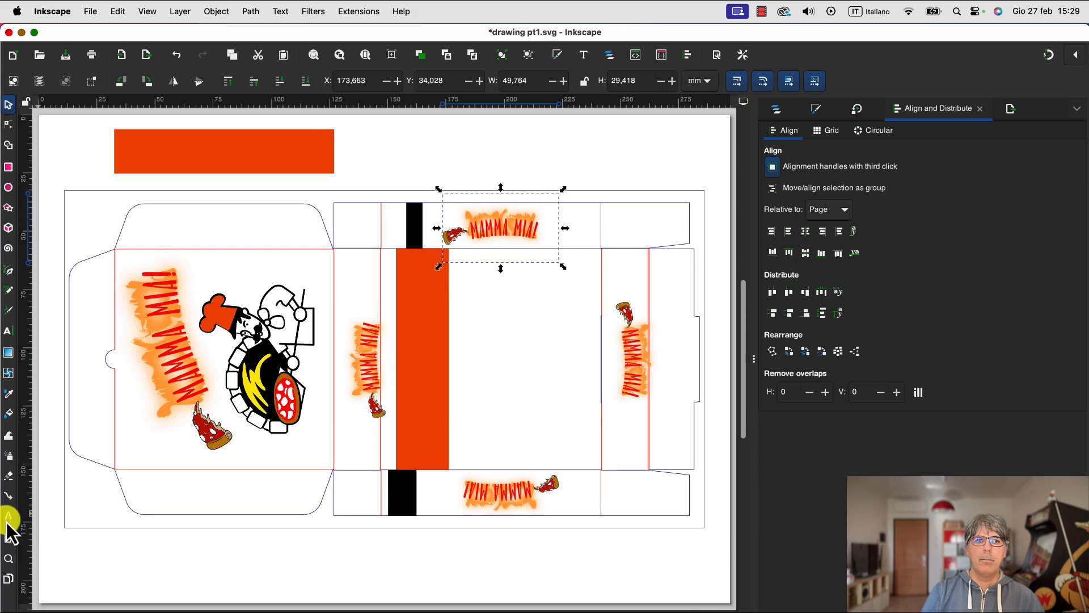
left_click(9, 559)
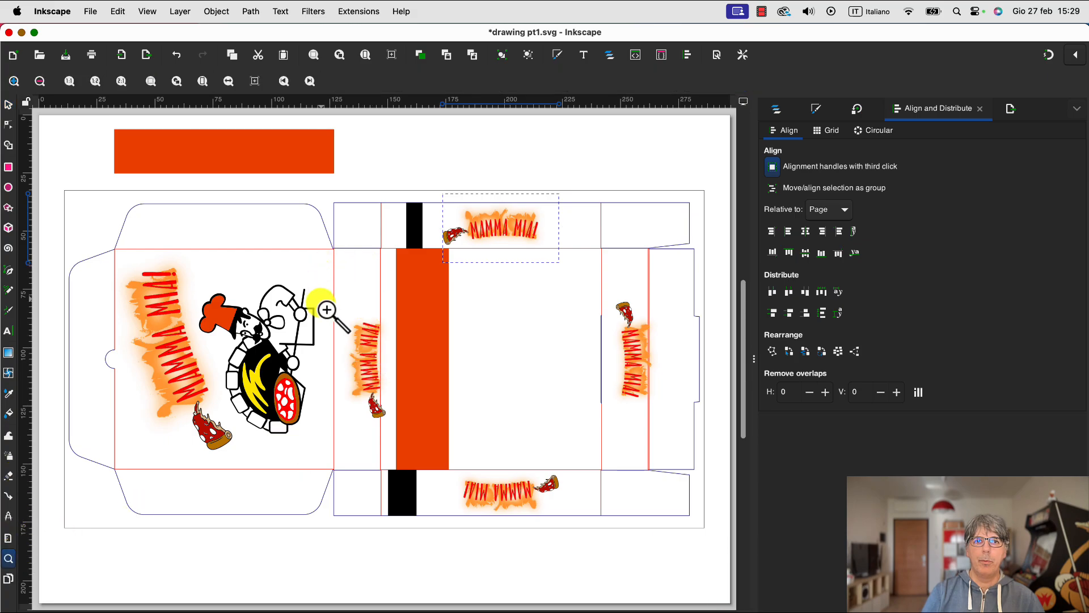
left_click_drag(321, 304, 413, 437)
left_click(8, 105)
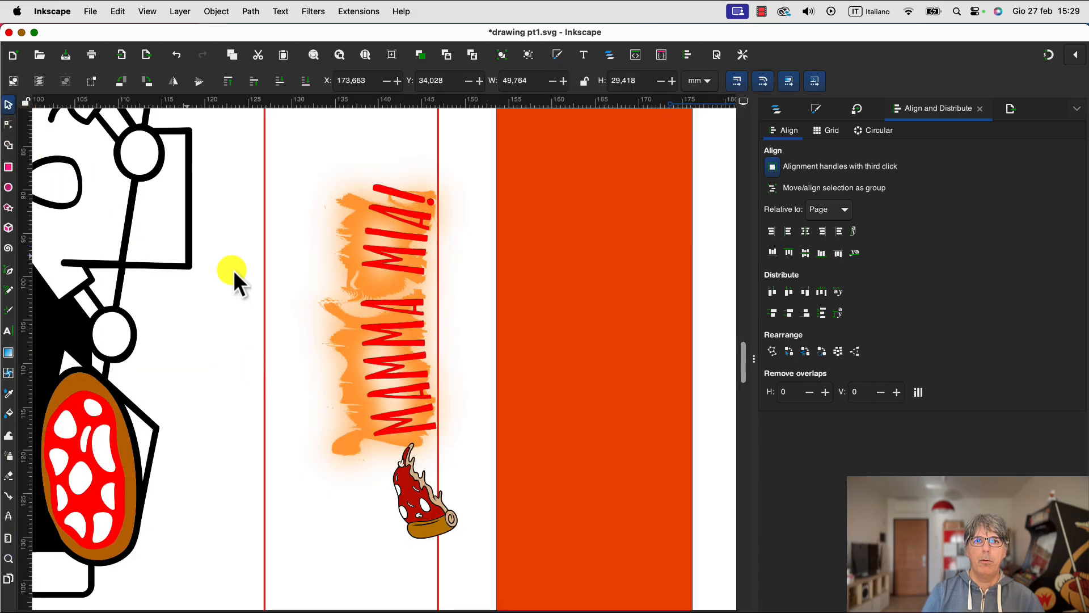
left_click(347, 290)
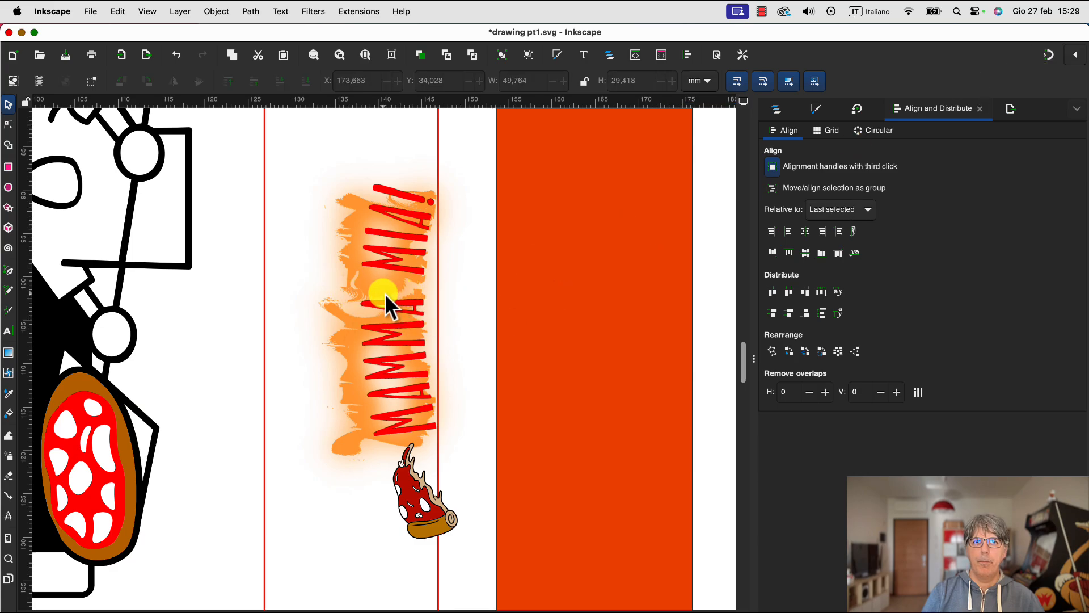
left_click(380, 392)
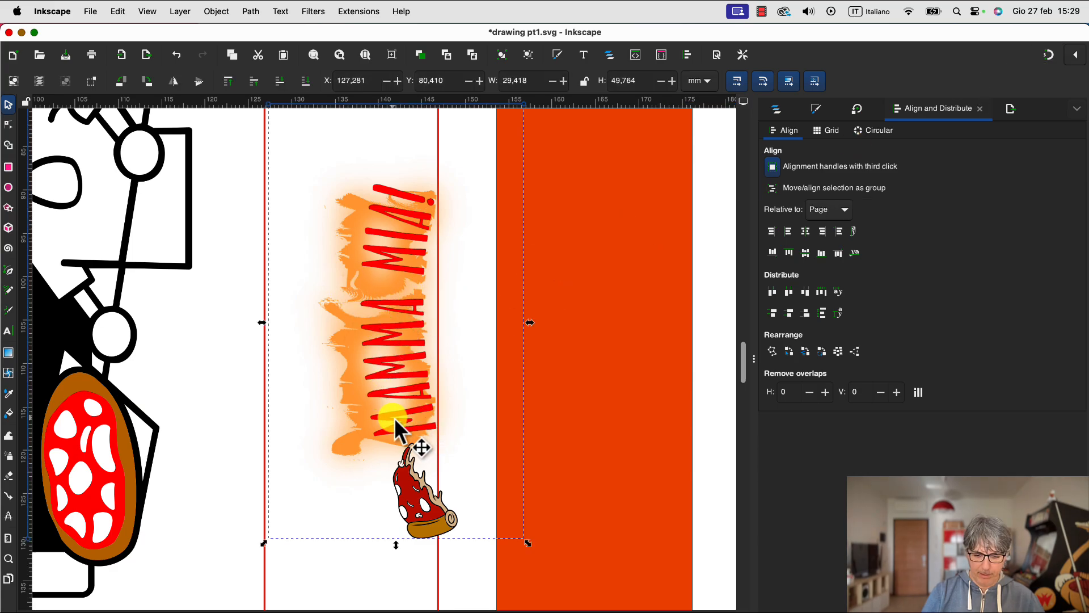
left_click_drag(394, 417, 359, 415)
key("5")
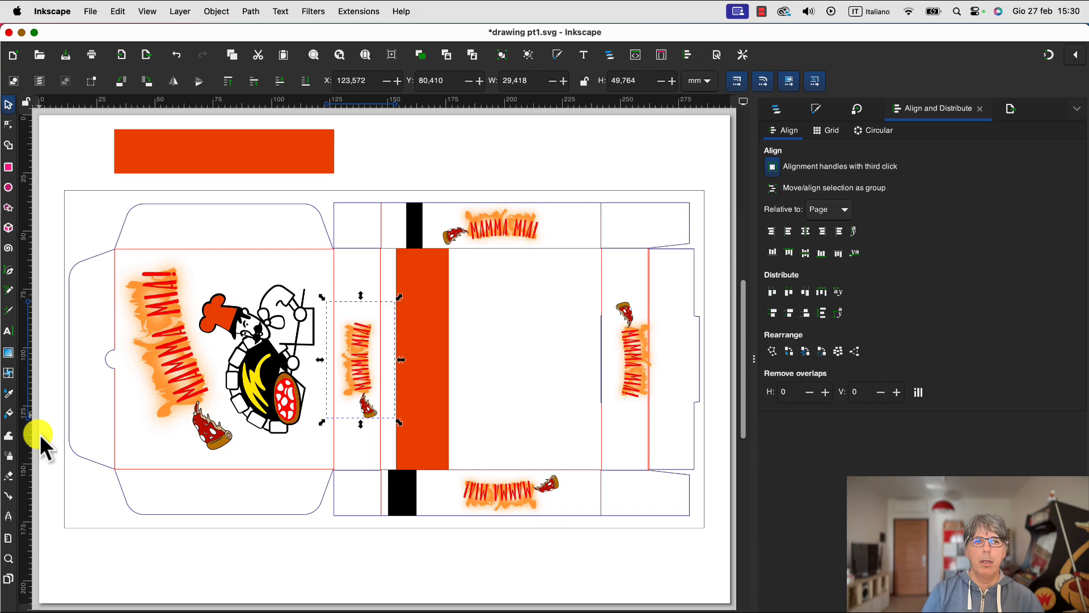
Step: Shift the rotated artwork on the narrow panel at the base's far side about 4.1 mm left to centre it across the panel
left_click(9, 558)
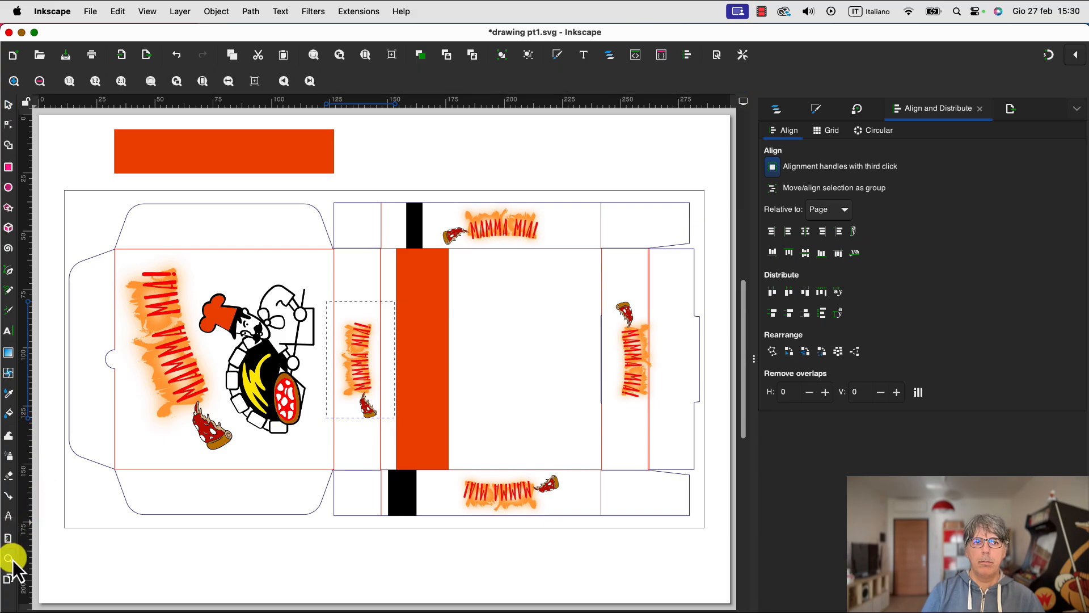
left_click_drag(595, 290, 652, 433)
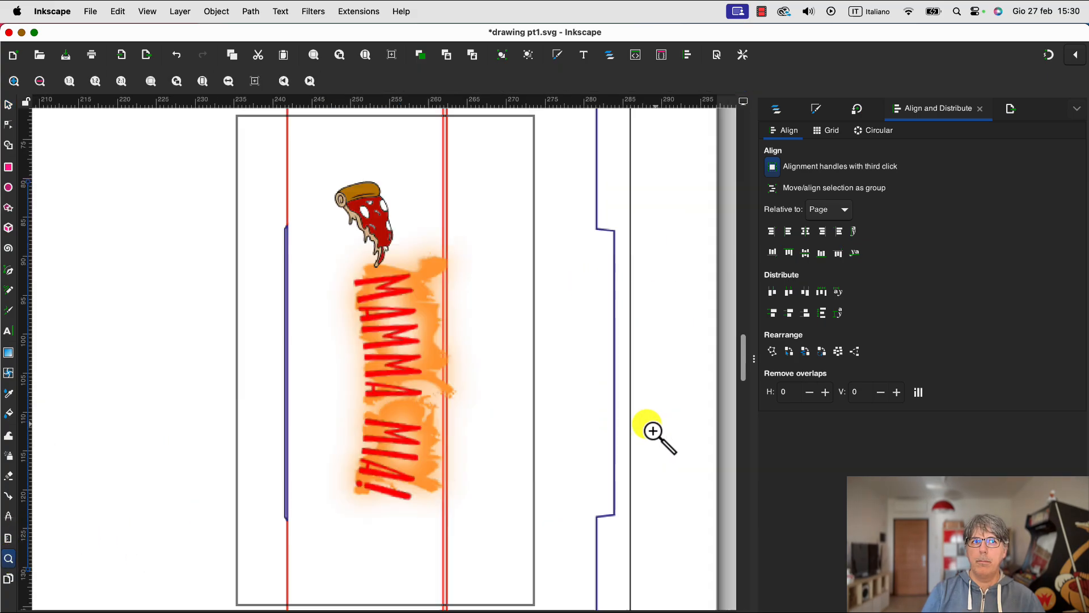
left_click(9, 105)
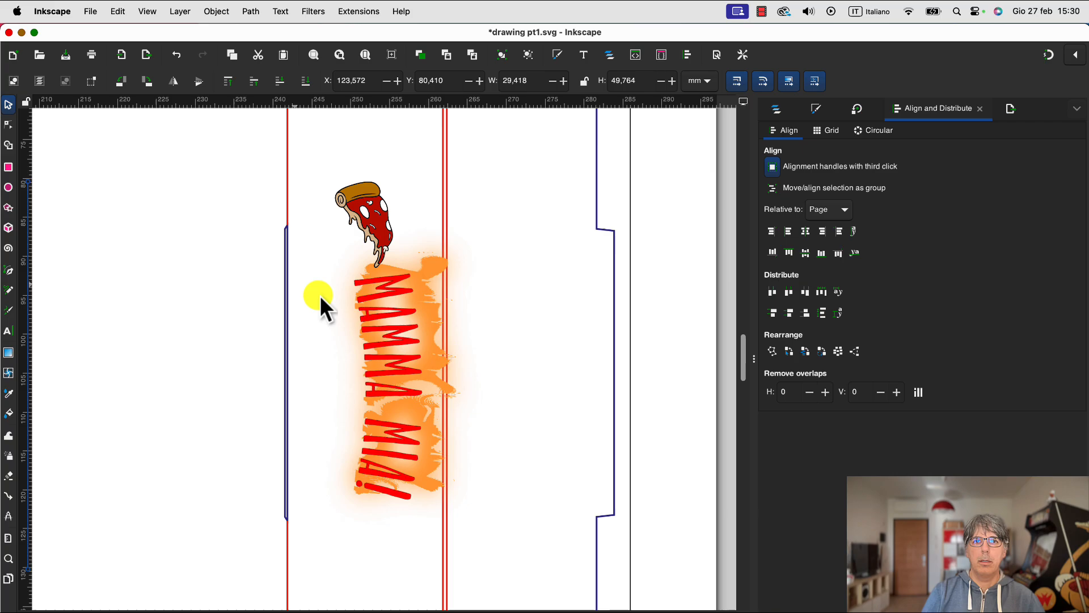
left_click(388, 307)
left_click_drag(390, 307, 352, 302)
left_click(192, 255)
key("5")
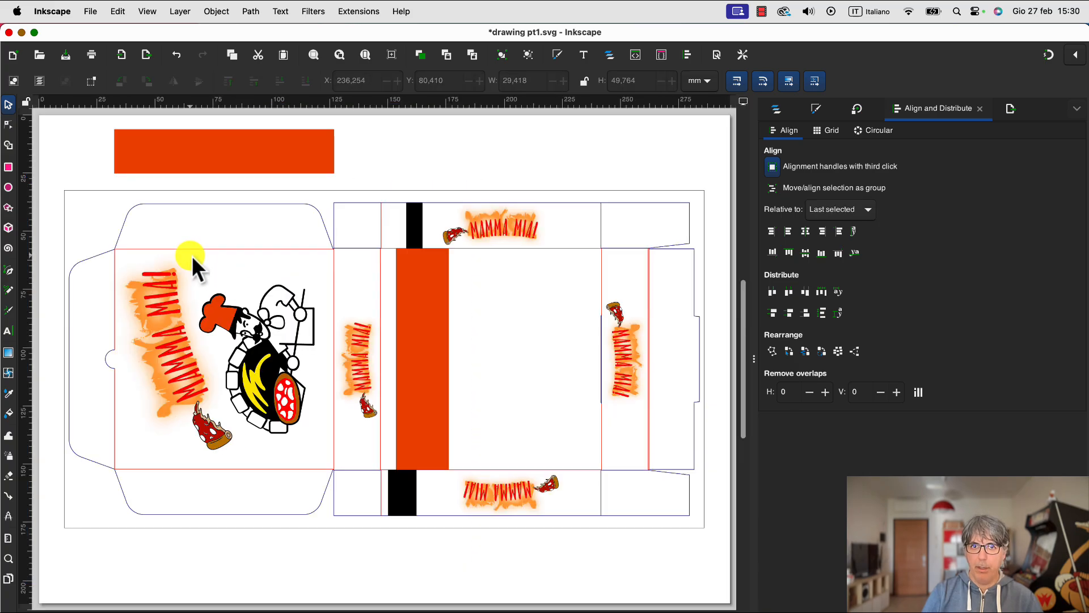
Step: Delete the two black spacer rectangles on the side flaps together with the tall orange rectangle on the box base
left_click(418, 219)
left_click(416, 285, "shift")
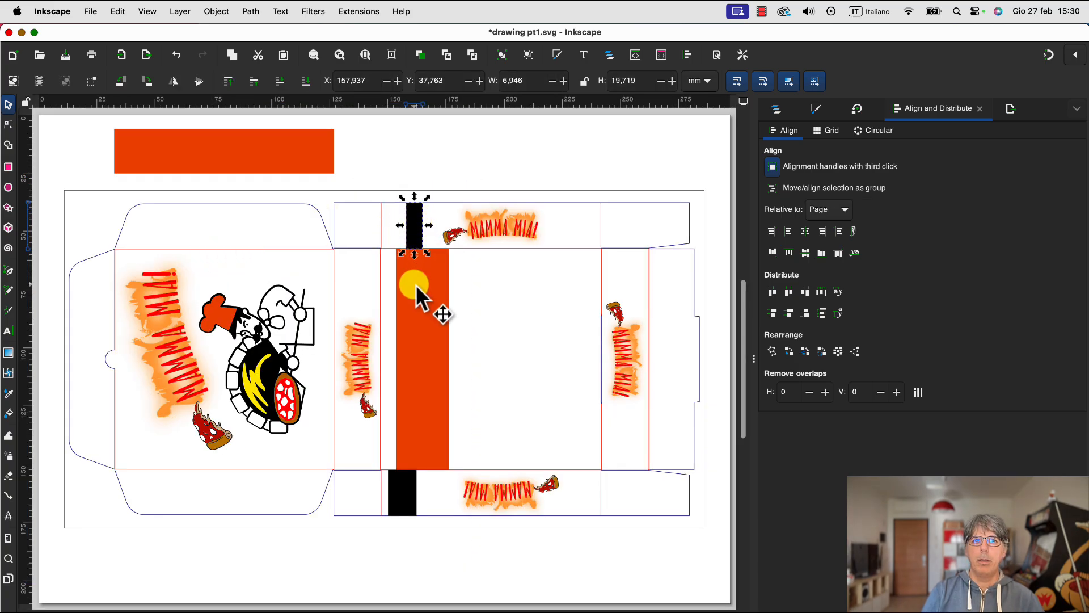
left_click(397, 501, "shift")
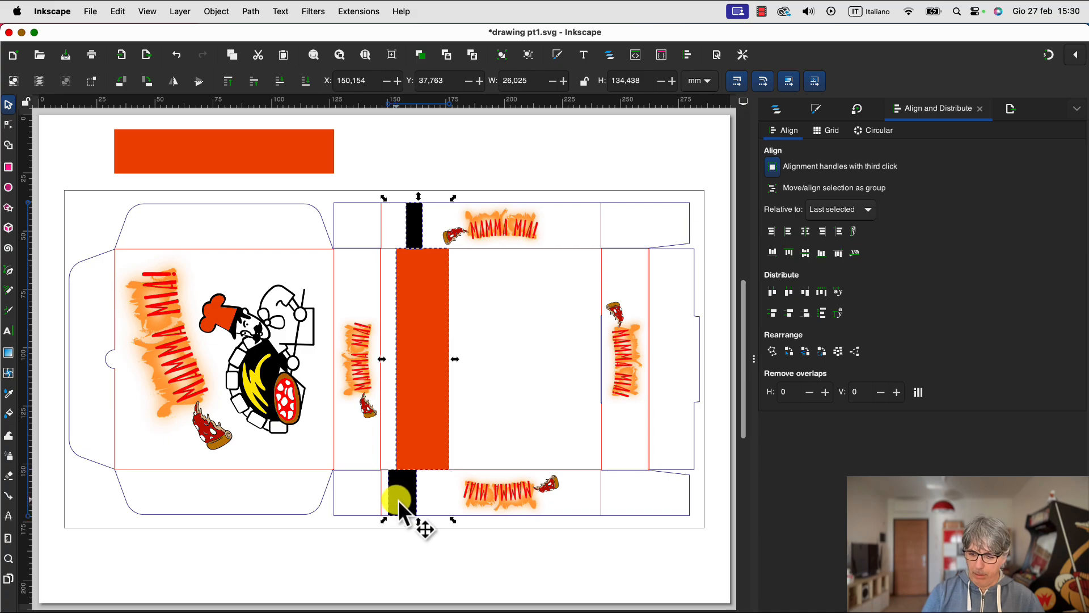
key("Delete")
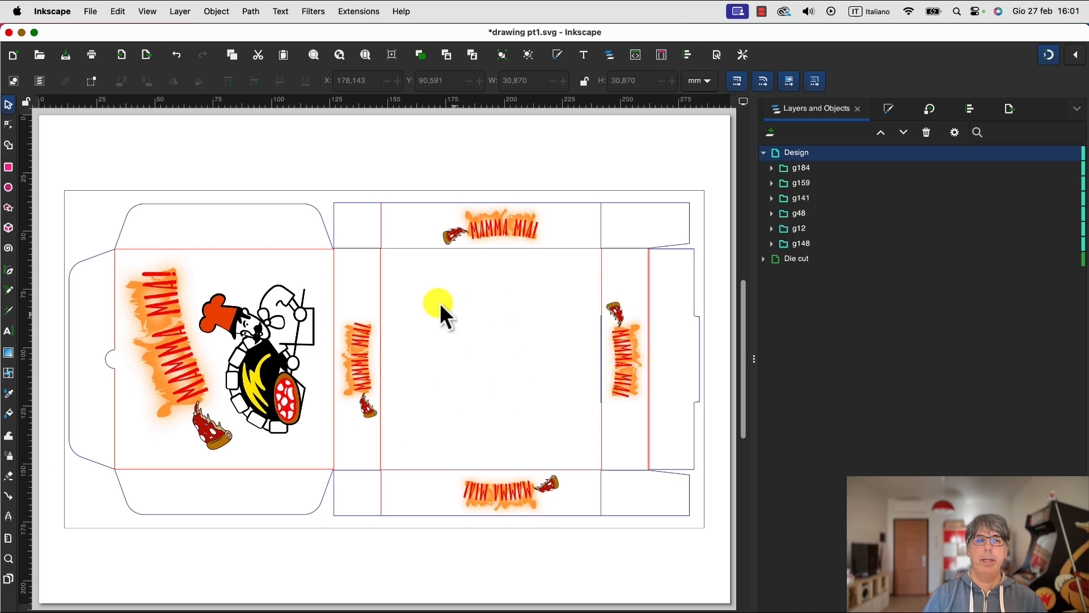
Step: Import QRtiger.png as an embedded image, with the DPI taken from the file and automatic rendering mode
left_click(90, 11)
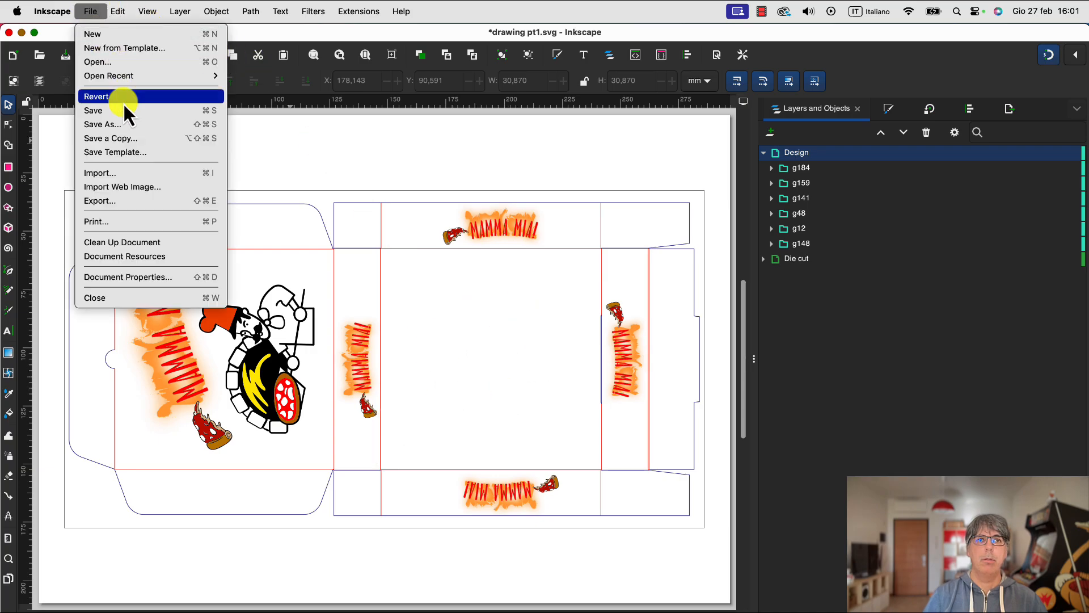
left_click(142, 178)
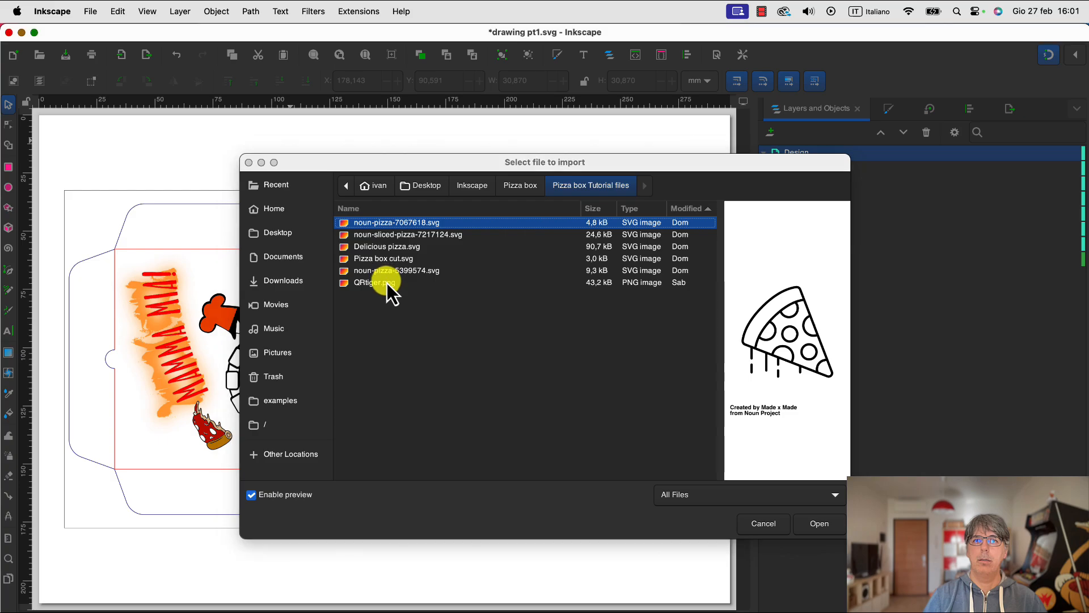
left_click(386, 282)
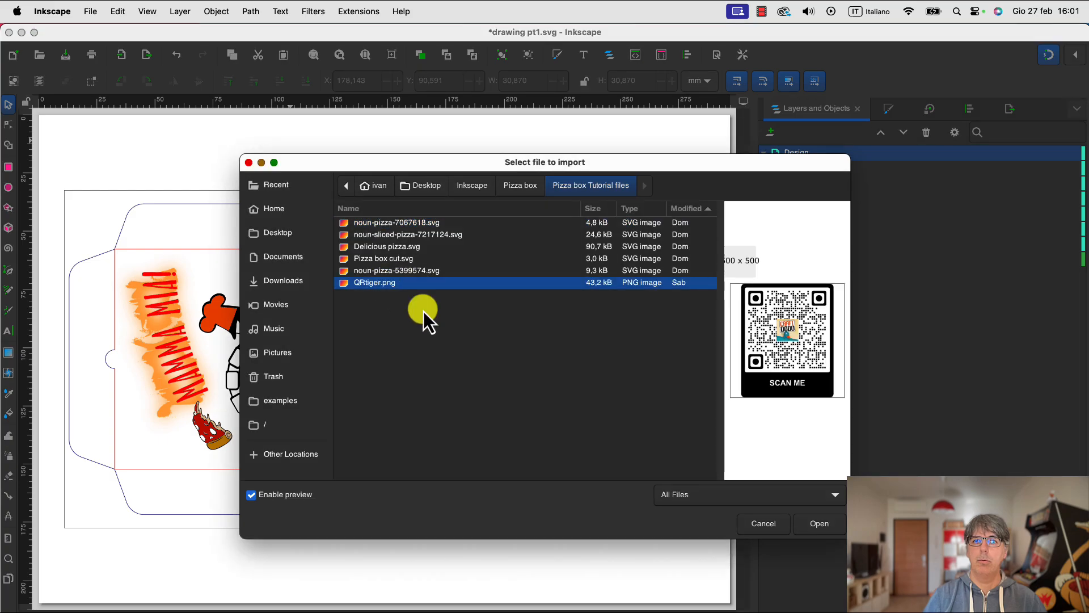
left_click(816, 522)
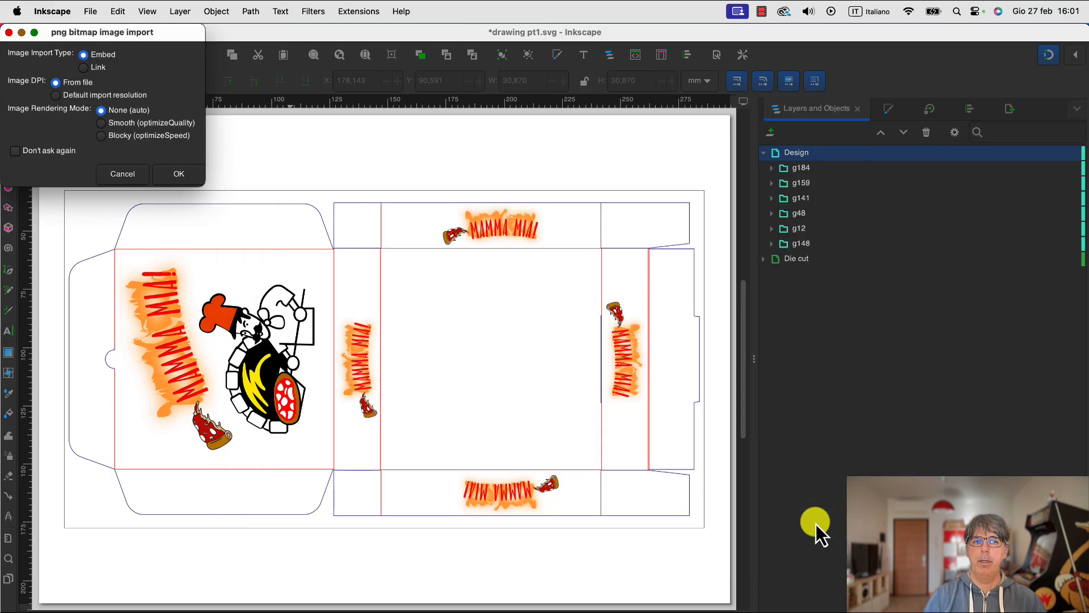
left_click(177, 173)
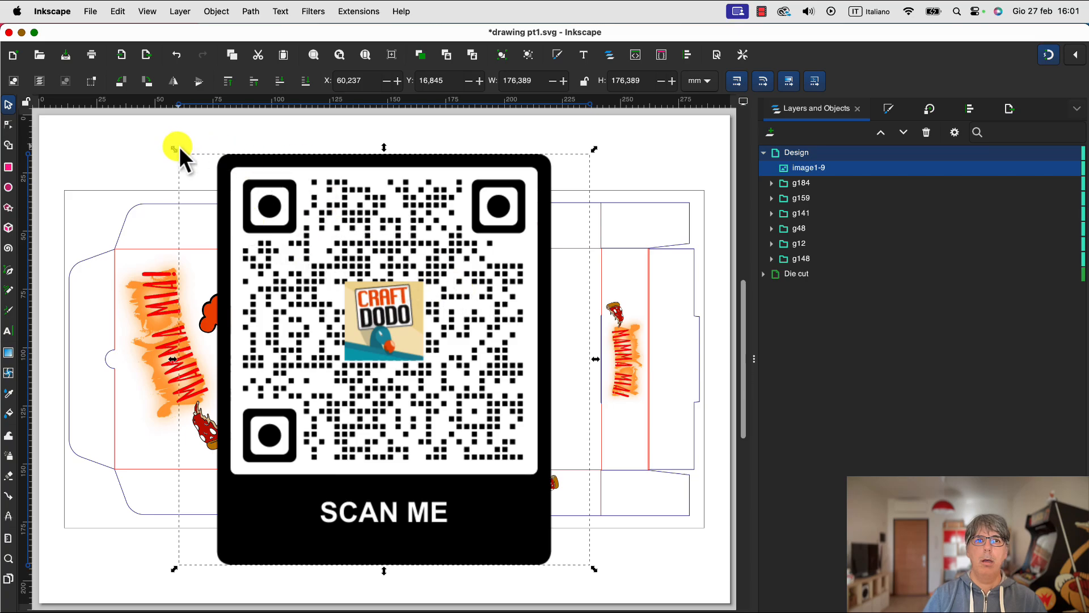
Step: Scale the QR code image down to about 42 mm square and move it onto the box base
left_click_drag(178, 147, 482, 369)
left_click_drag(535, 477, 492, 319)
Step: Rotate the QR code 90° counter-clockwise and move it to the middle of the box base
left_click(539, 330)
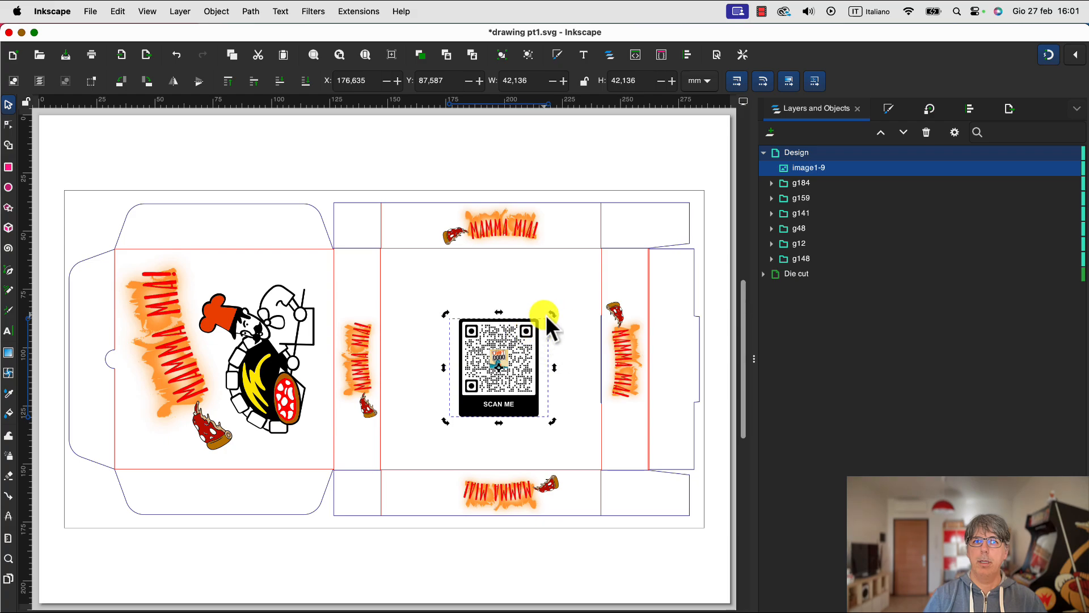
left_click_drag(550, 313, 431, 276)
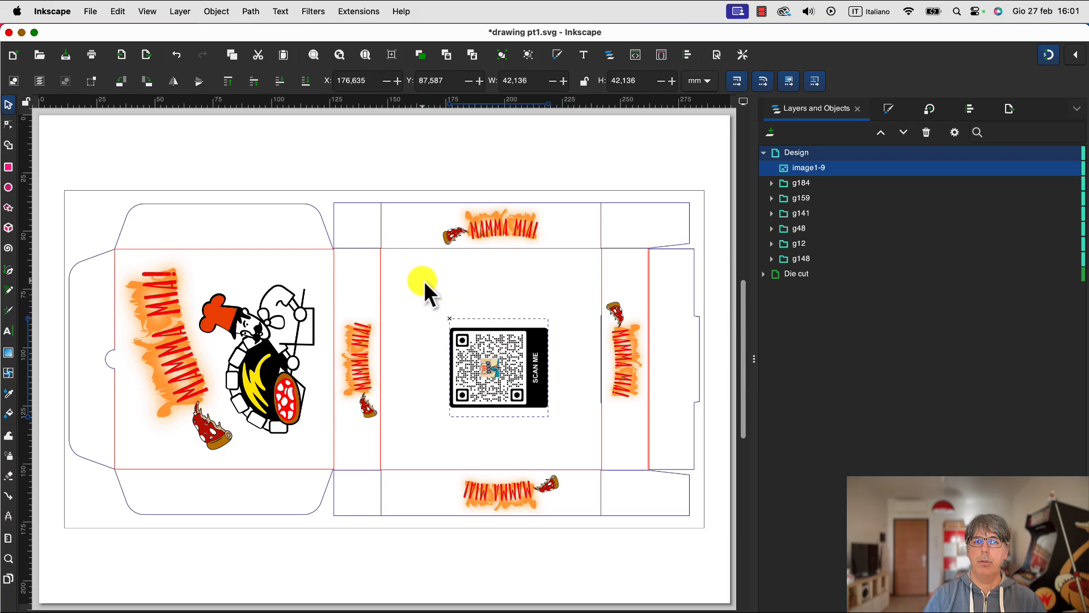
left_click_drag(485, 338, 477, 325)
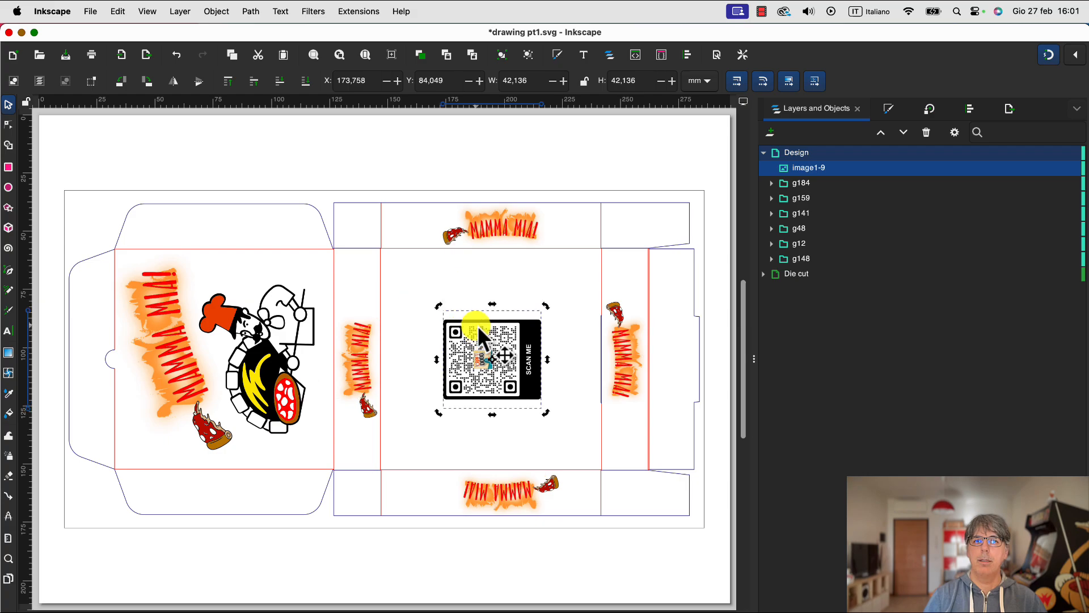
left_click(397, 215)
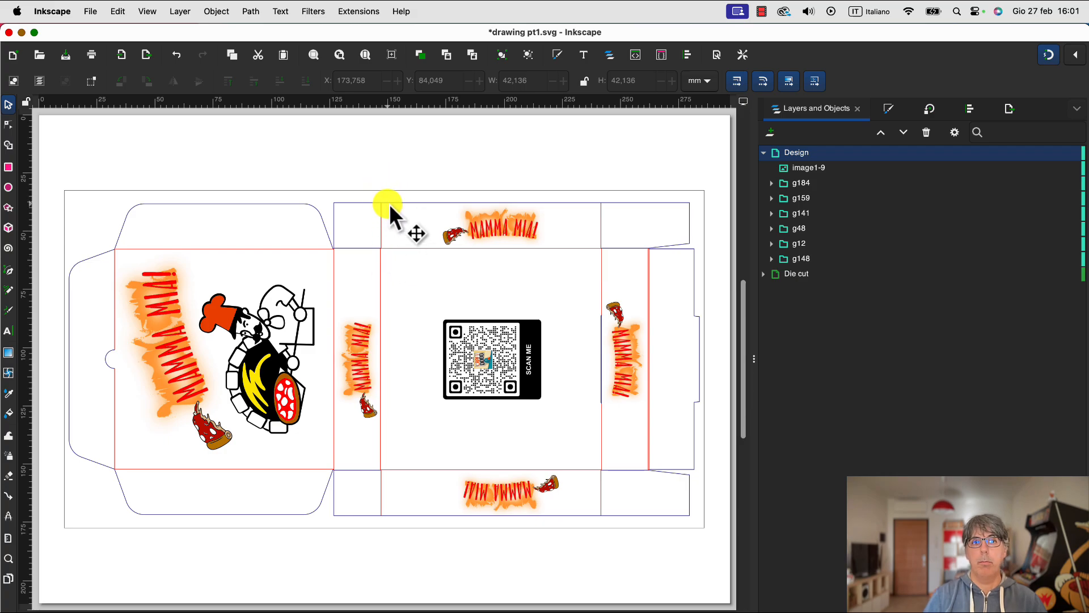
Step: Delete the reference copy of the finished box layout placed above the page
scroll(389, 204, "up", 2)
scroll(389, 204, "up", 8)
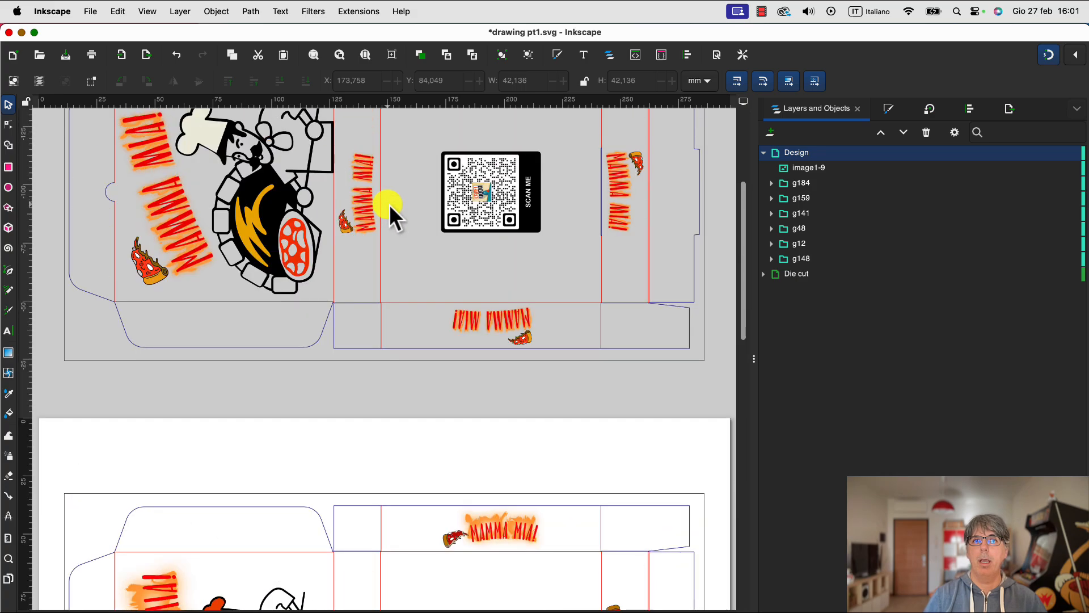
scroll(389, 204, "up", 4)
scroll(389, 205, "down", 8)
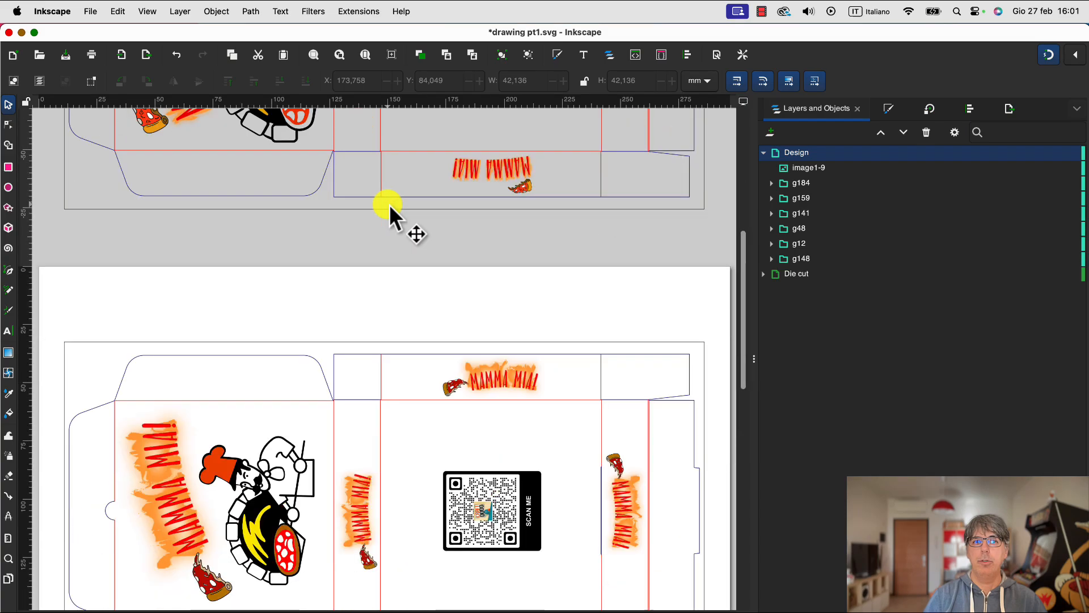
scroll(389, 204, "down", 2)
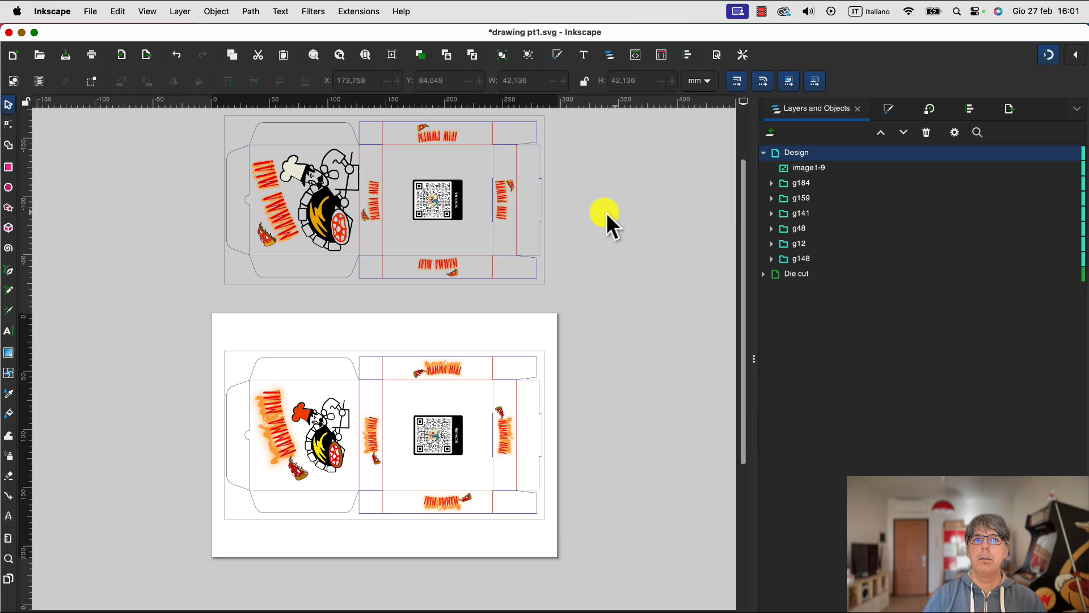
left_click(266, 178)
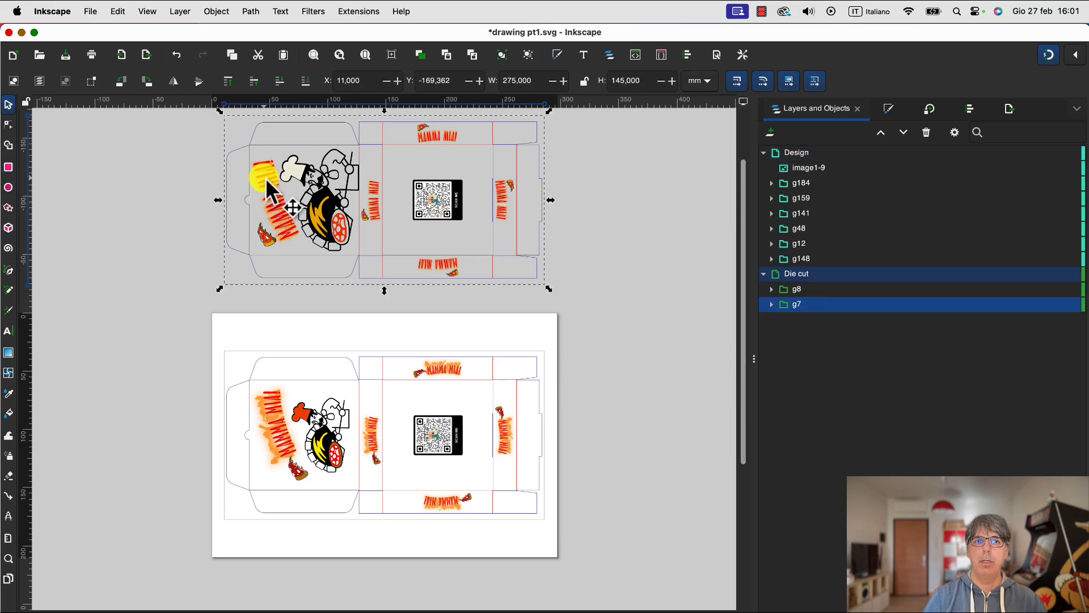
key("Delete")
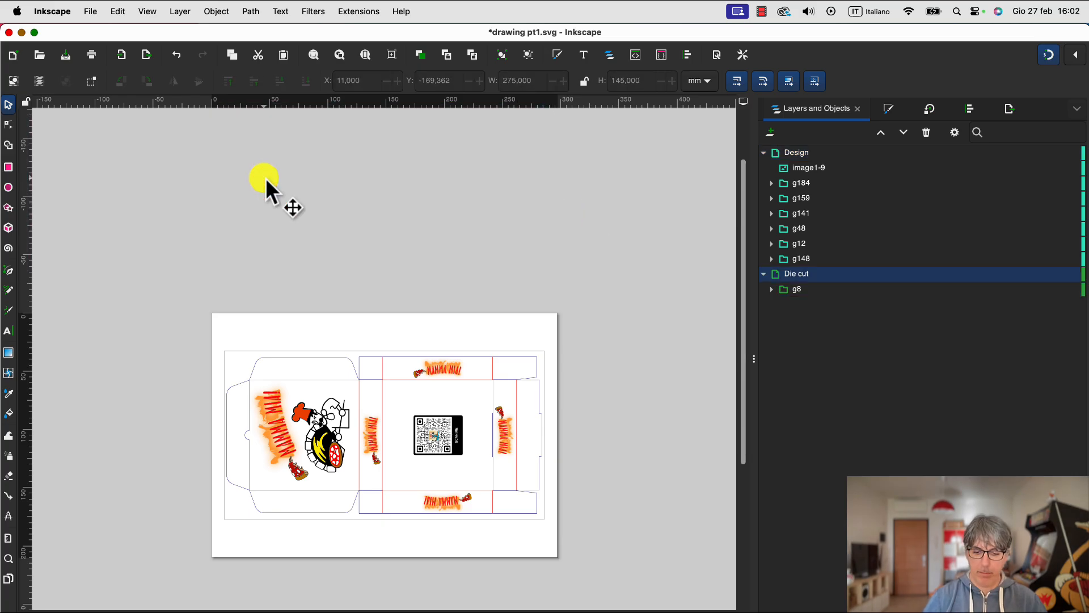
key("5")
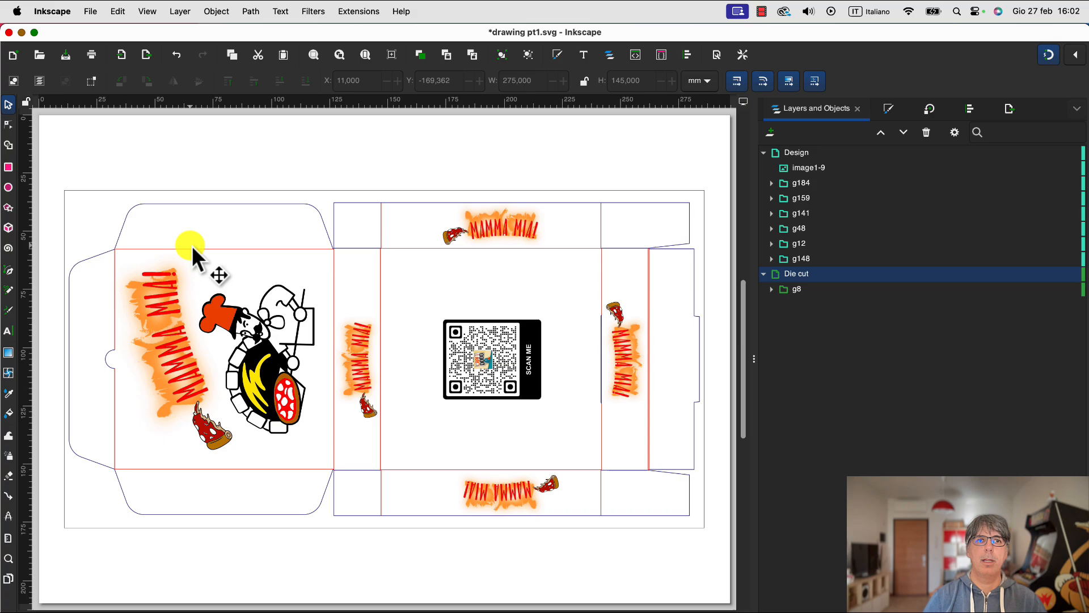
Step: Ungroup the die-cut template group g8 in the Die cut layer
left_click(360, 203)
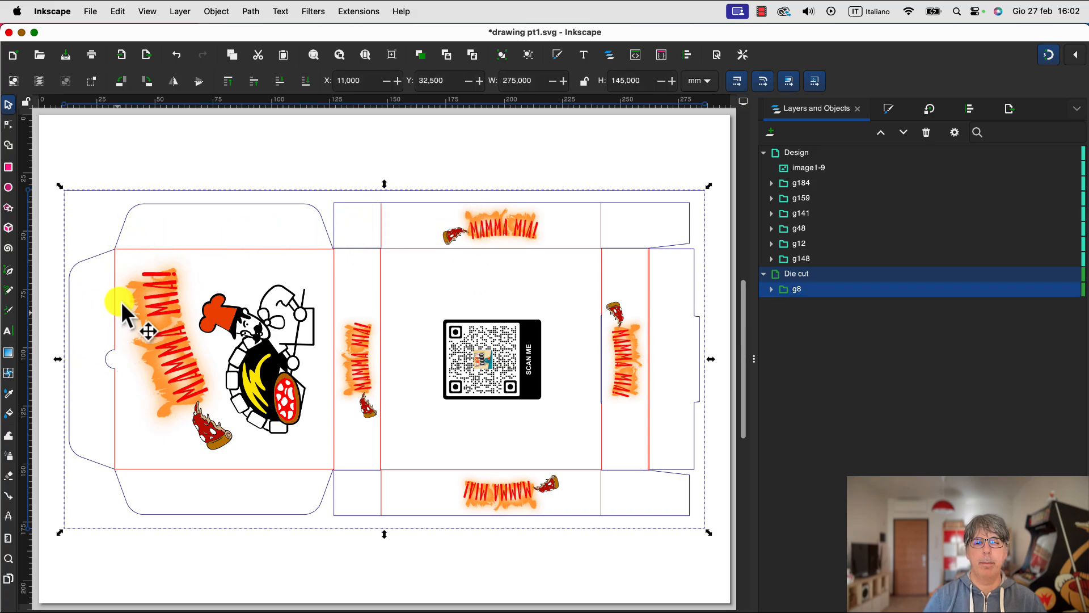
left_click(236, 161)
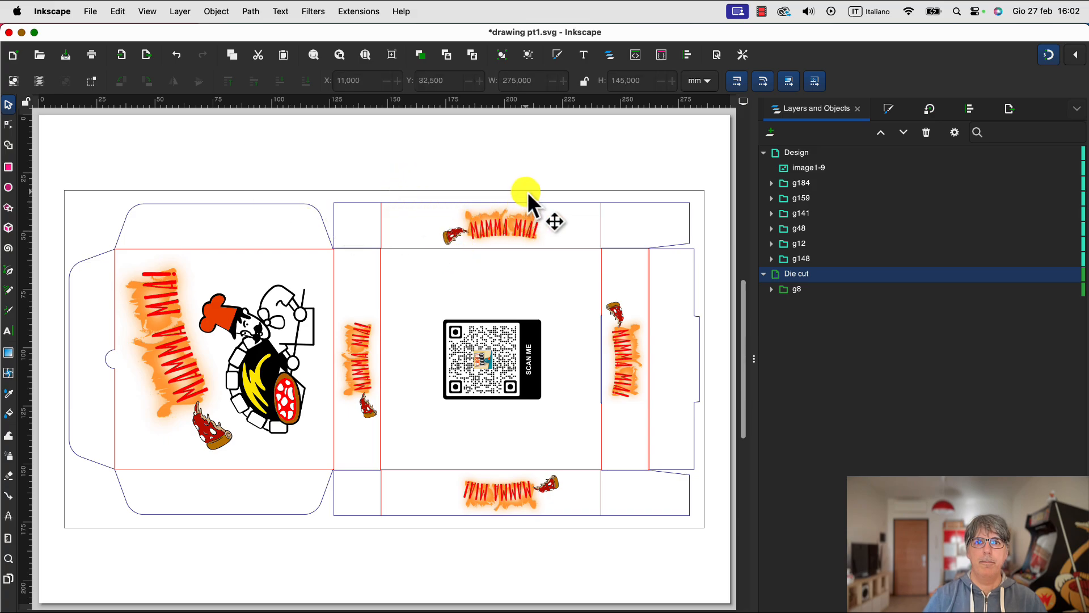
right_click(335, 215)
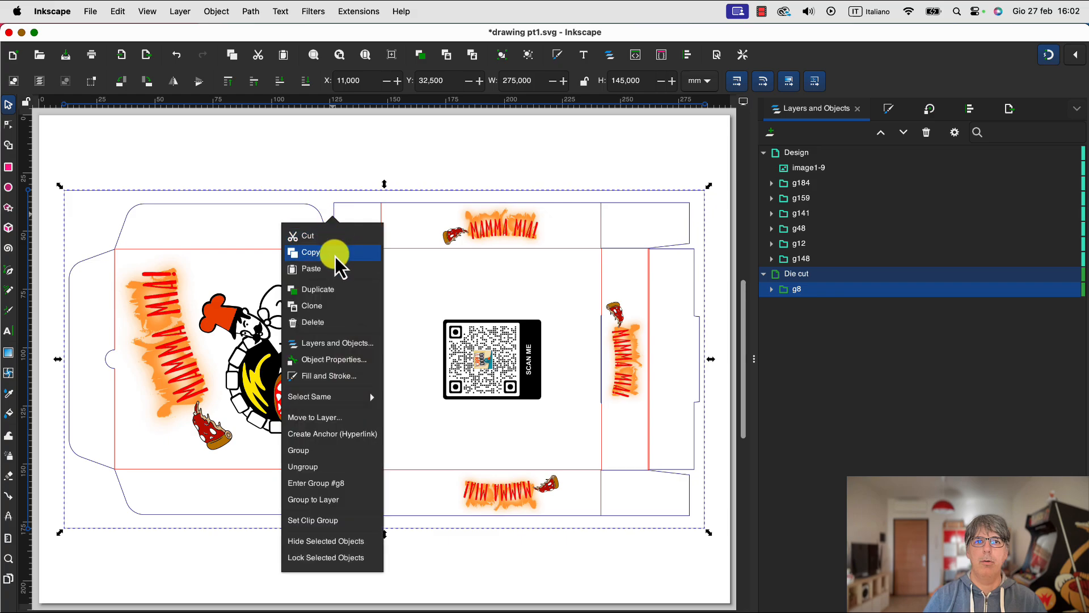
left_click(337, 465)
left_click(120, 170)
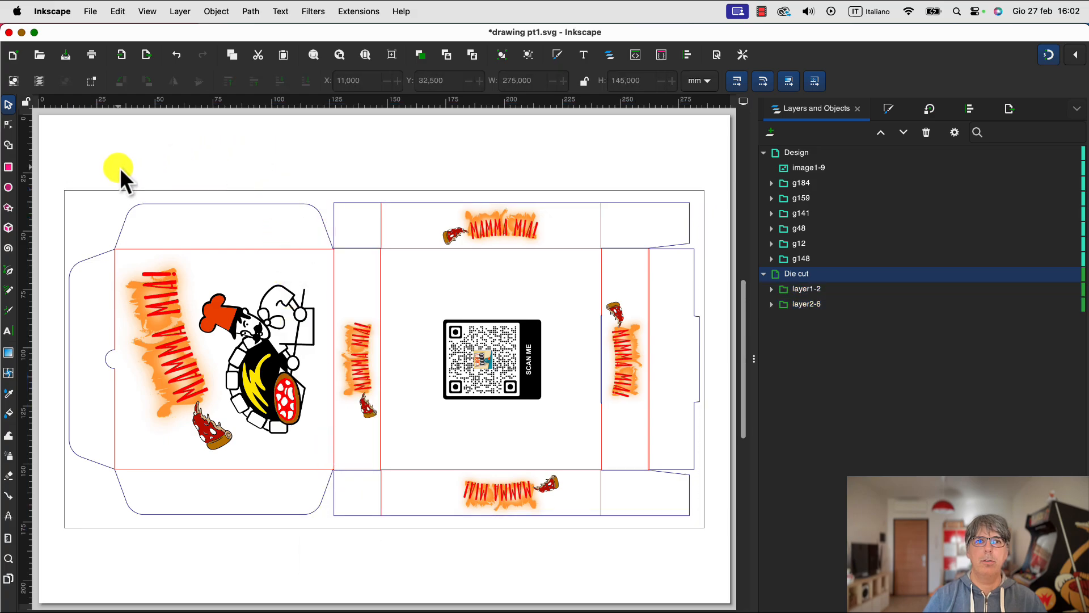
Step: Try moving the die-cut's outer frame about 42 mm right and 5 mm down, and undo the move
left_click(119, 192)
left_click_drag(119, 191, 215, 202)
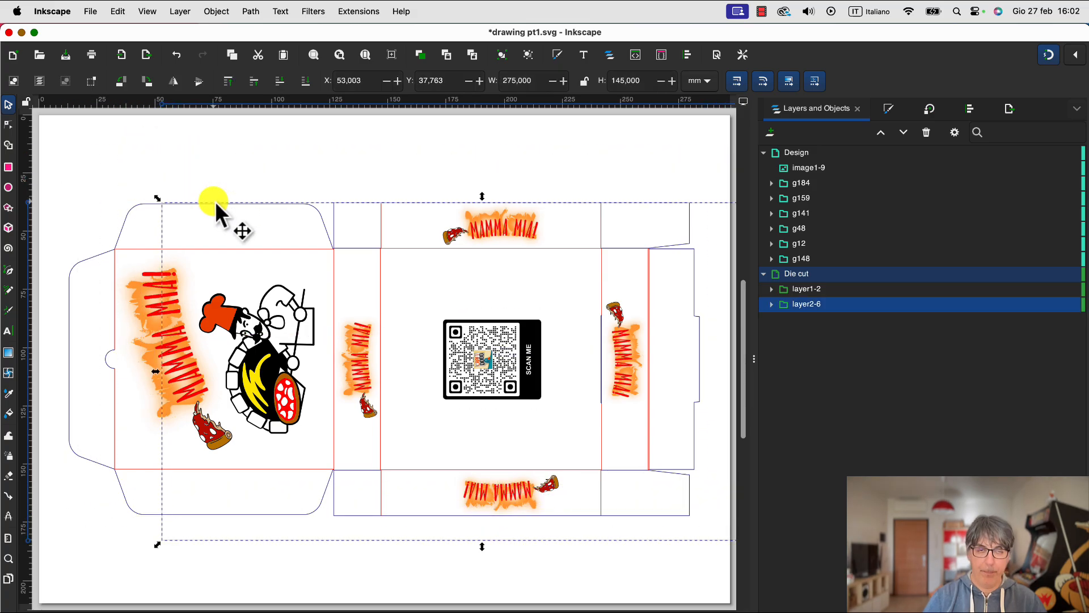
key("ctrl+z")
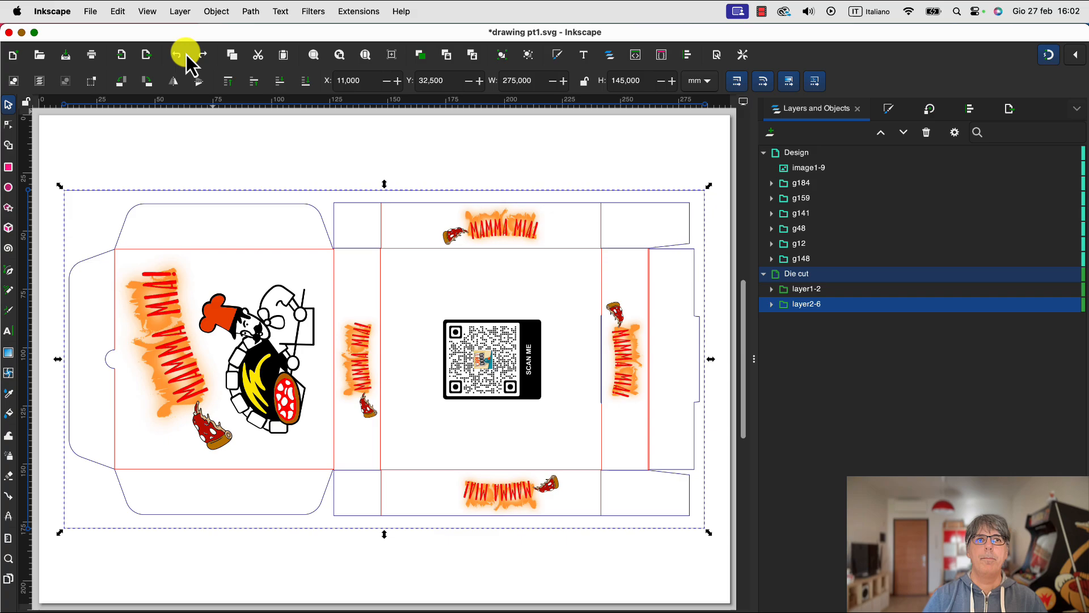
Step: Check the Die cut and Design layers separately by hiding and showing each one in turn
left_click(212, 179)
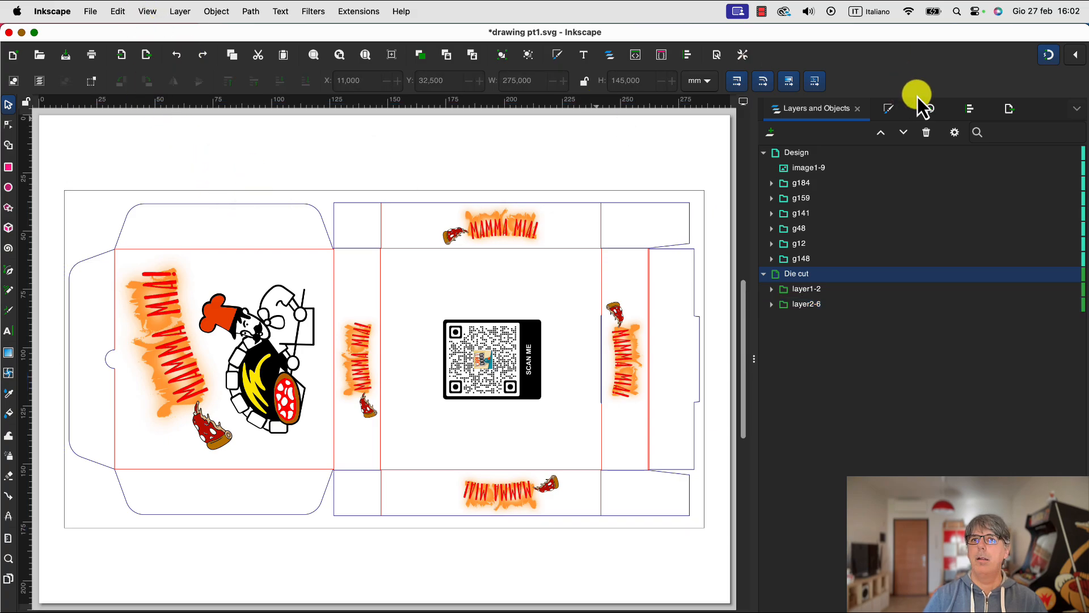
left_click(764, 152)
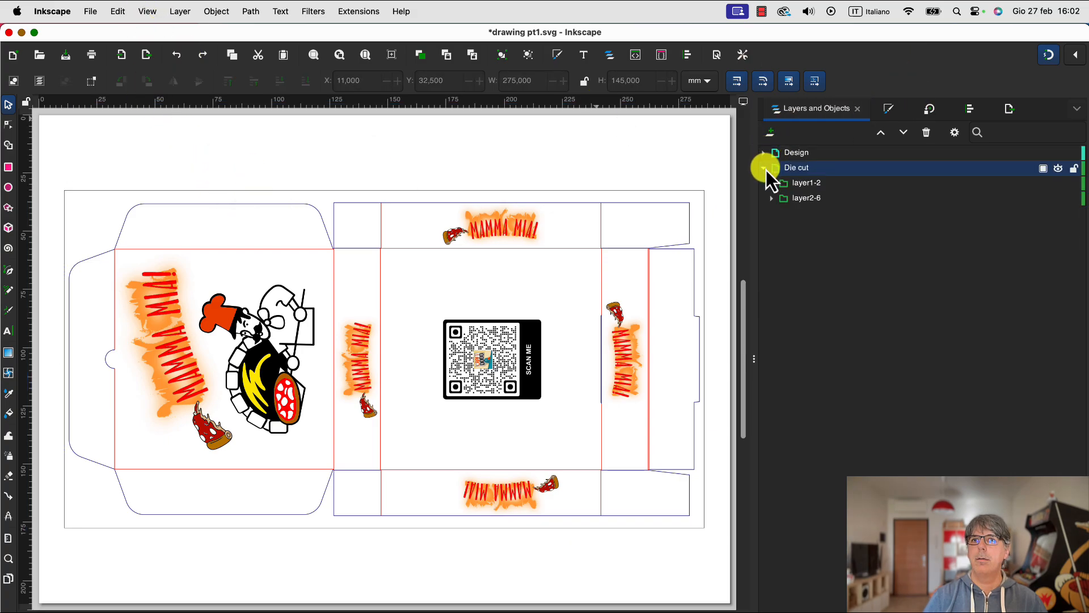
left_click(764, 168)
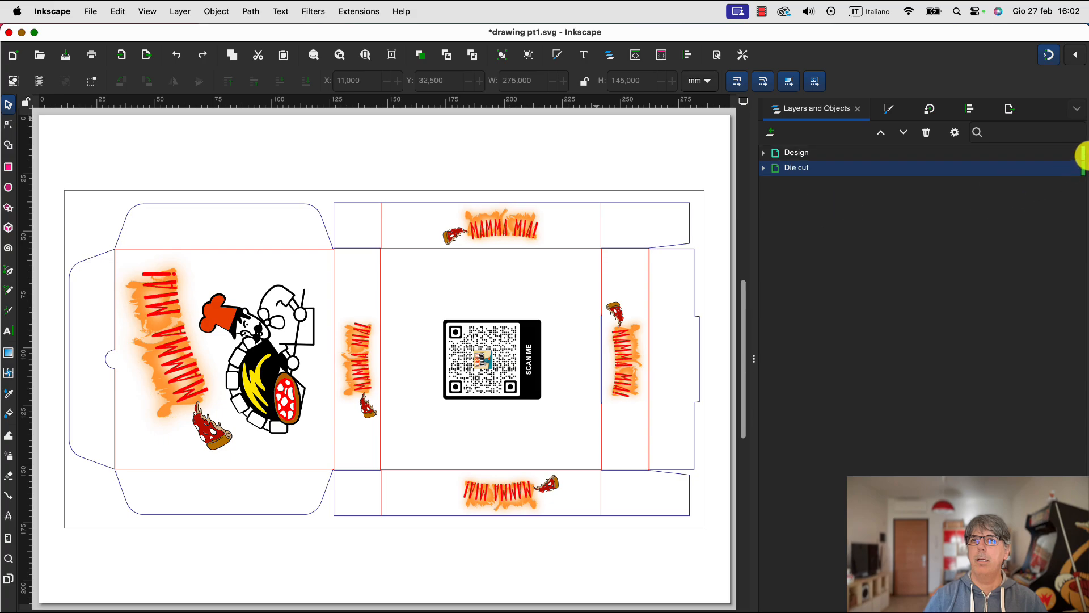
left_click(1059, 169)
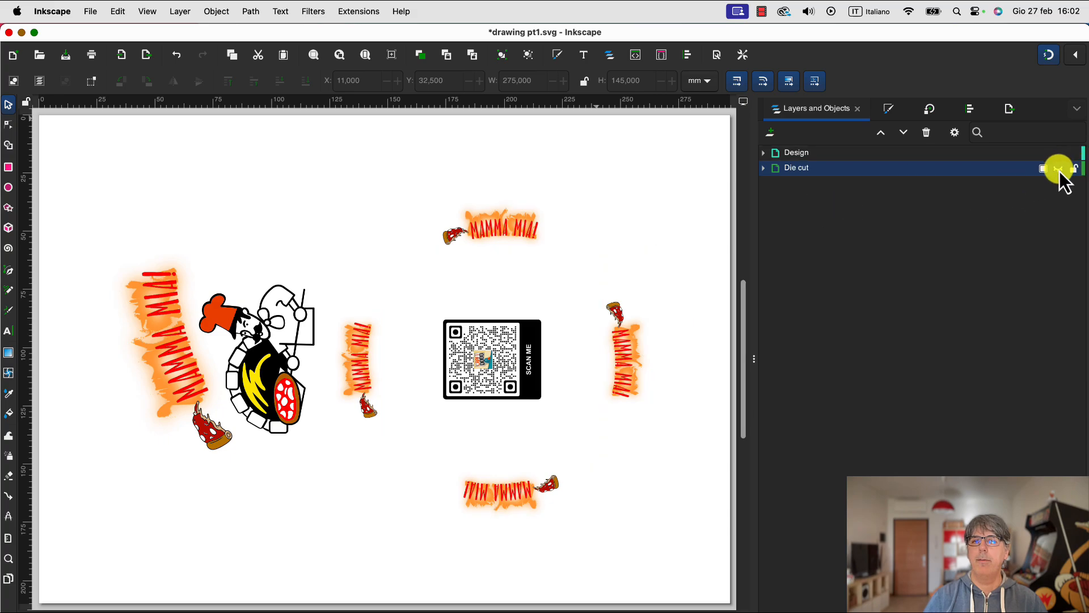
left_click(1058, 169)
left_click(1058, 153)
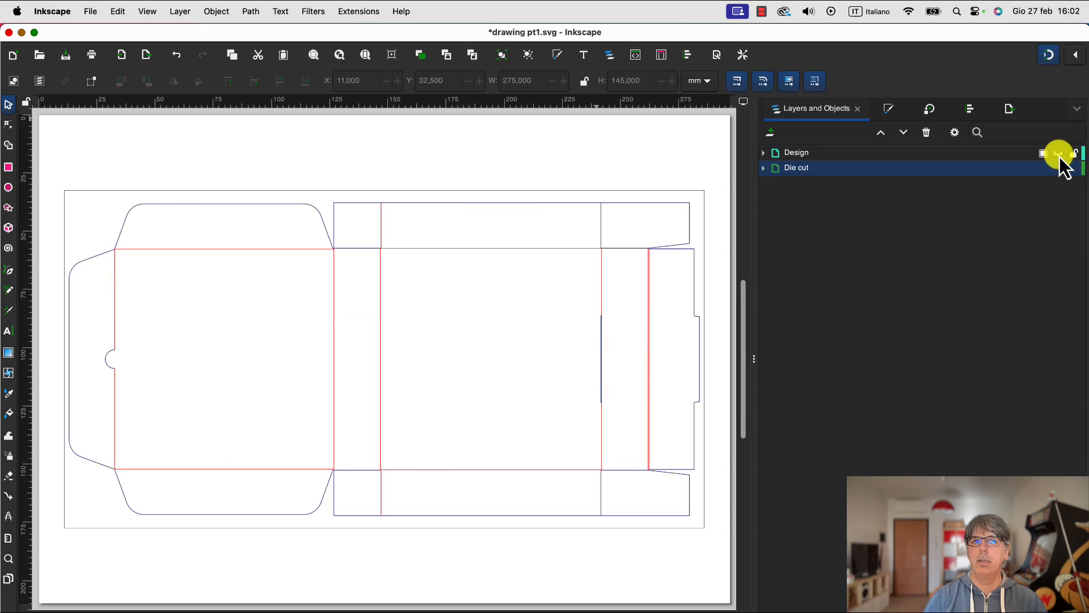
left_click(1058, 154)
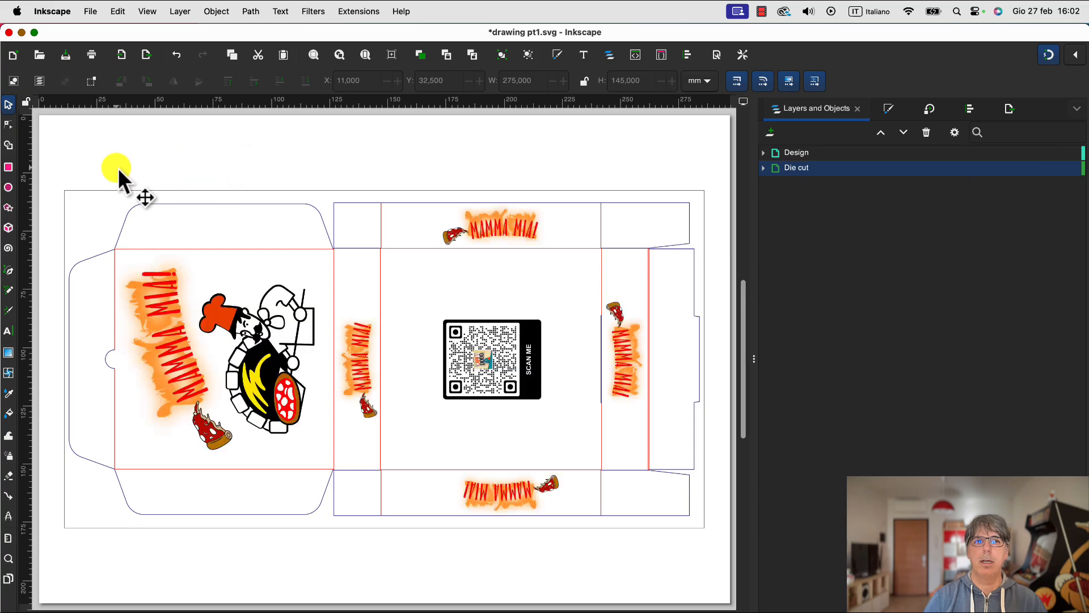
Step: Duplicate the die-cut's outer frame and move the copy to the front of the Design layer
left_click(120, 189)
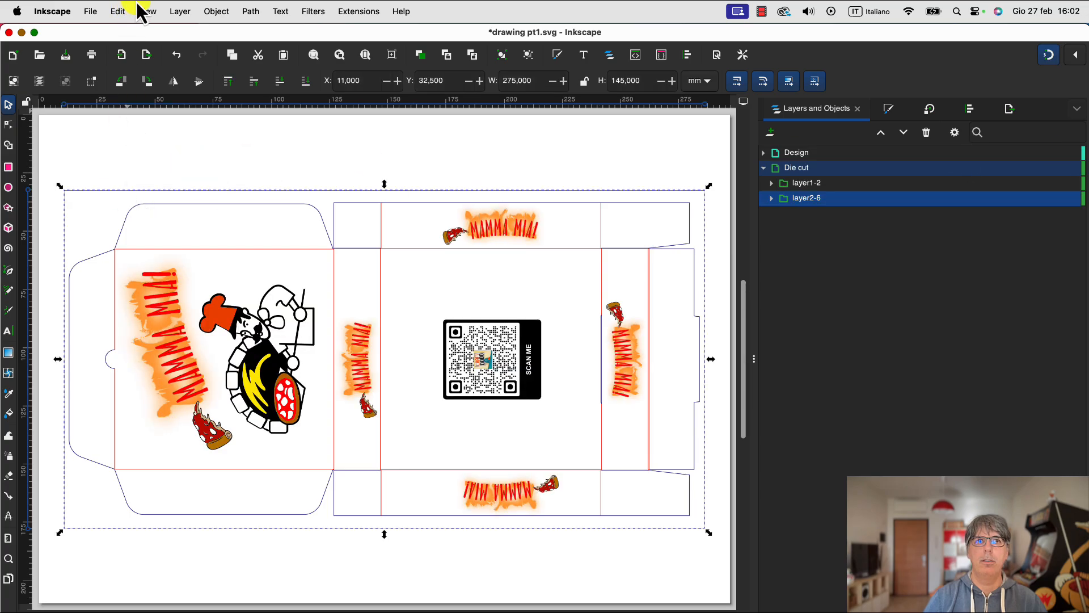
left_click(119, 12)
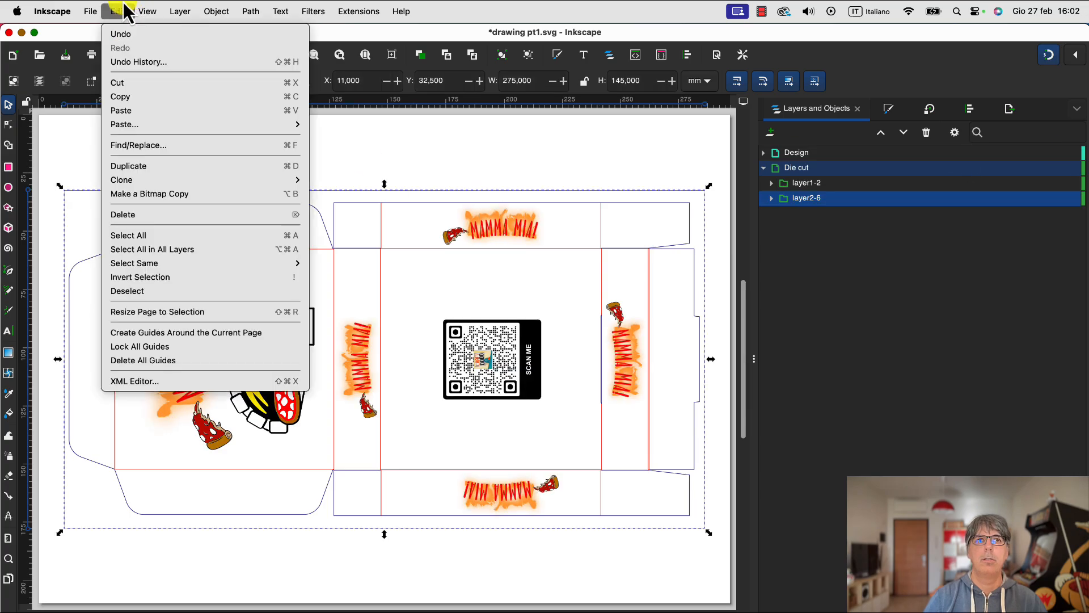
left_click(148, 164)
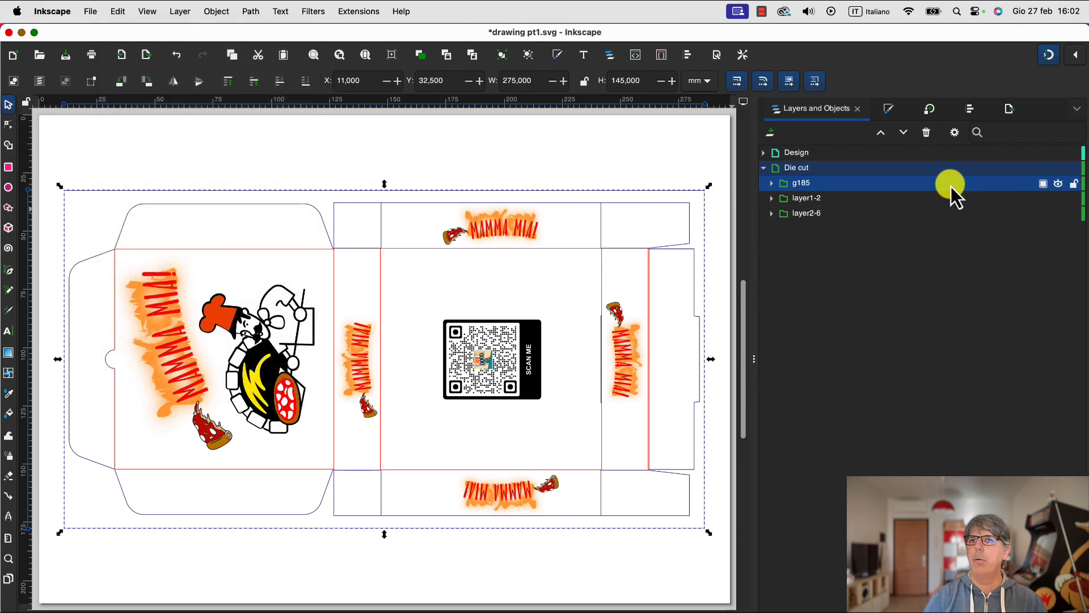
left_click_drag(950, 185, 948, 155)
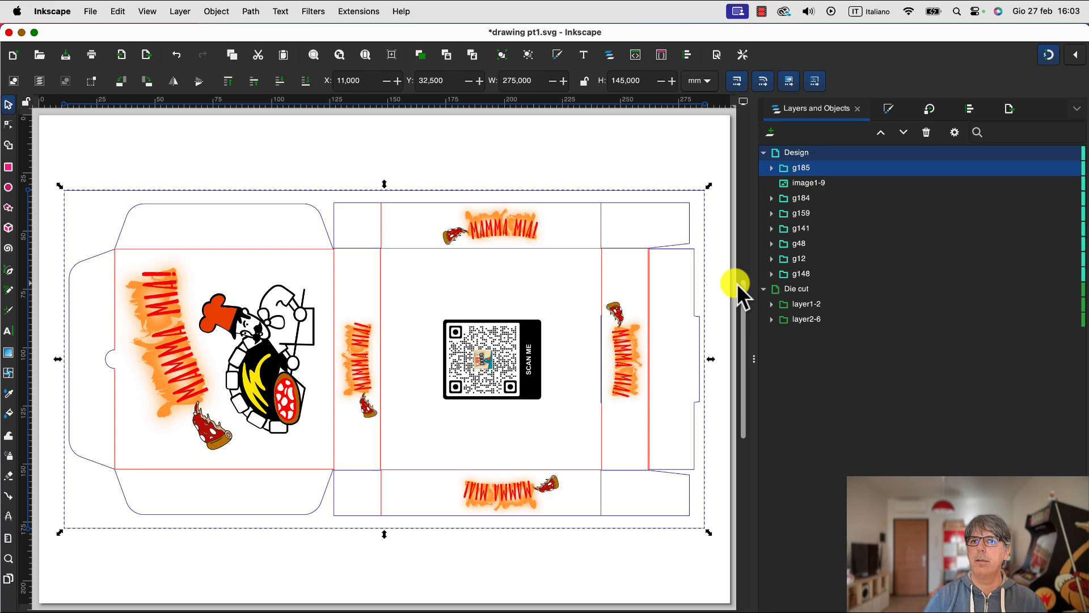
left_click(763, 153)
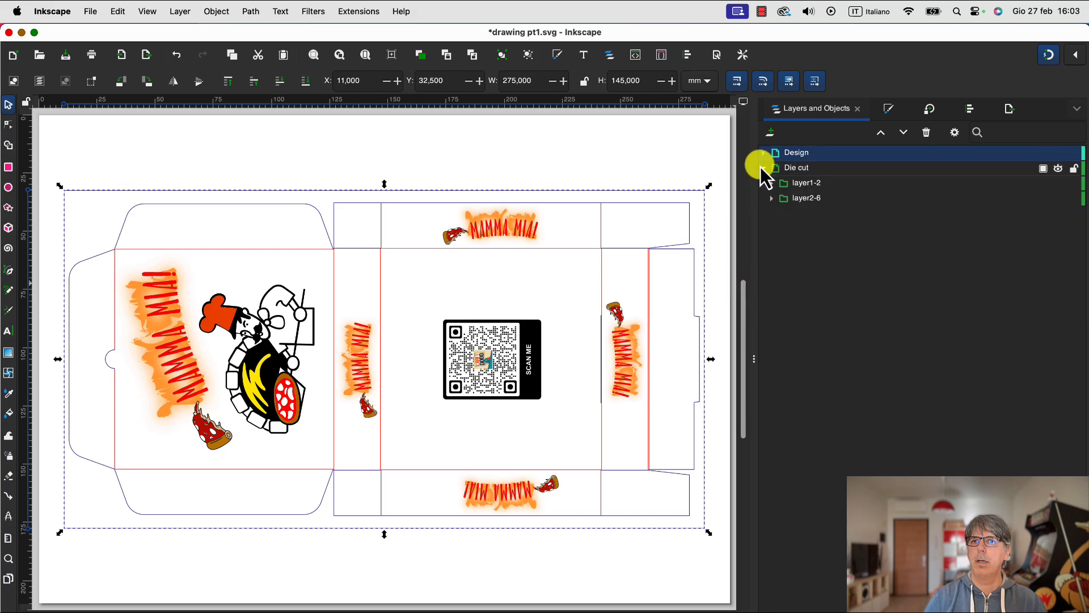
left_click(763, 168)
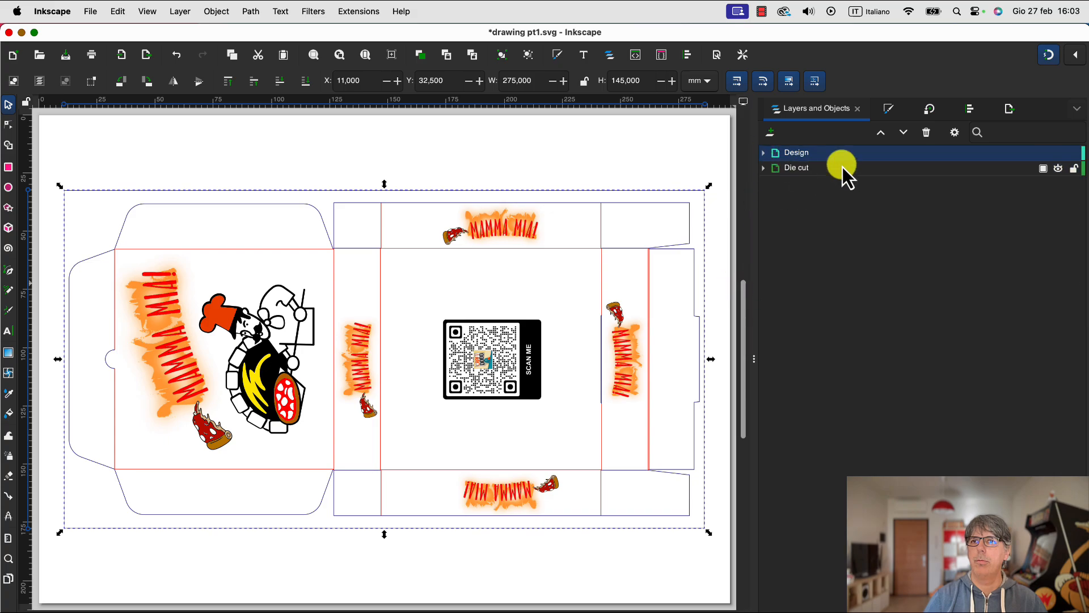
Step: Hide the Die cut layer and select all the Design artwork together with the copied outer frame
left_click(1058, 169)
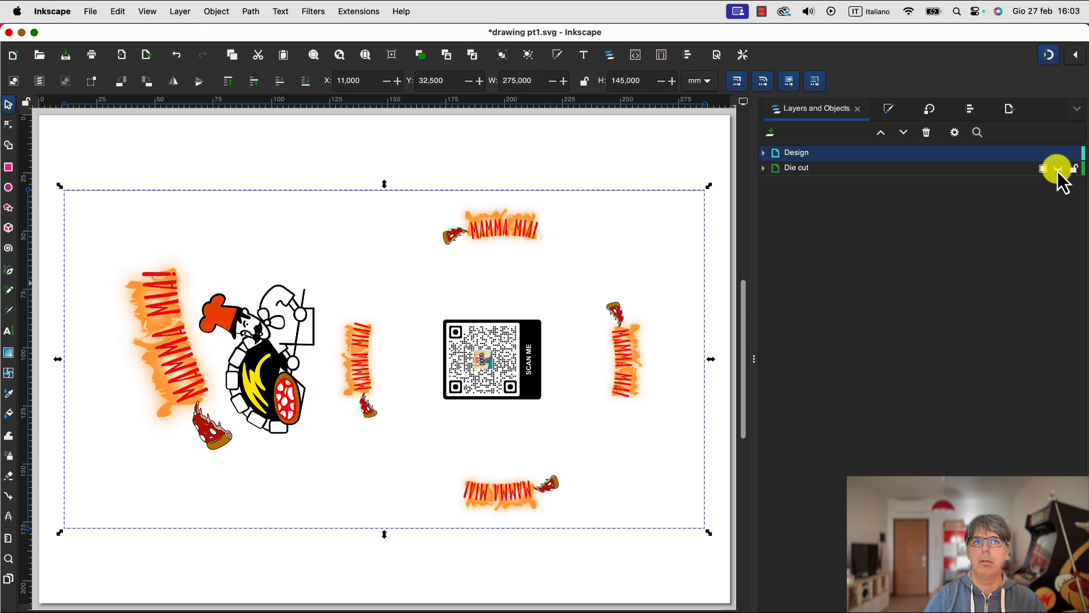
left_click(603, 166)
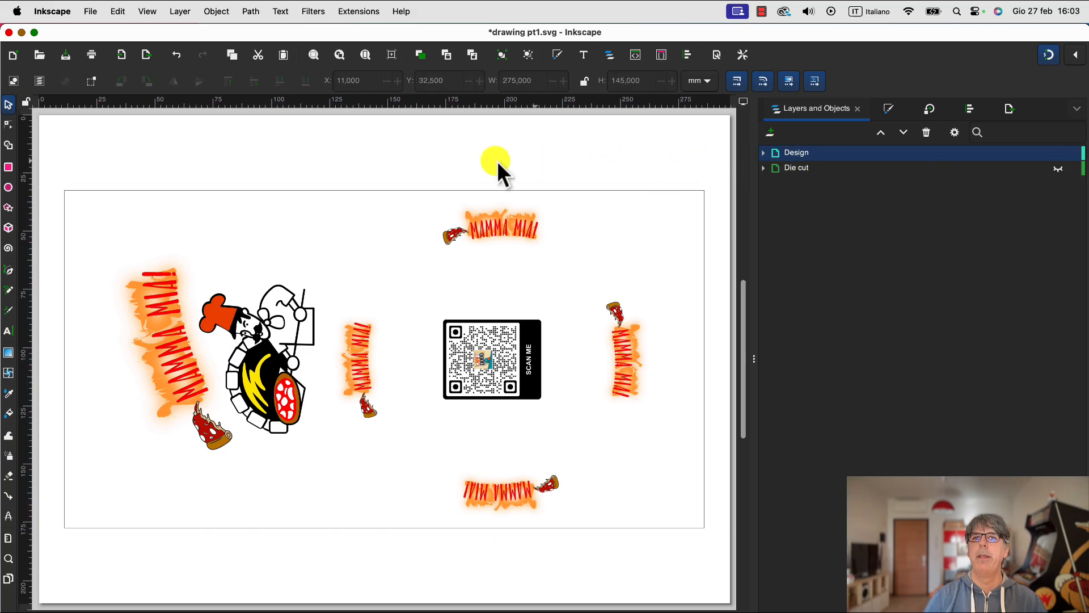
left_click_drag(50, 169, 719, 552)
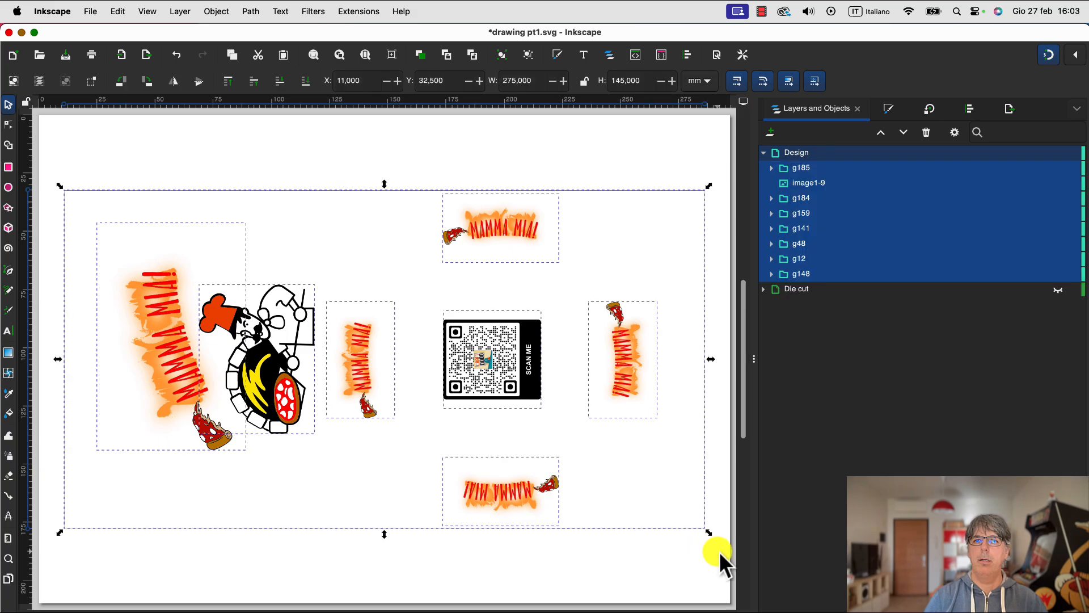
Step: Export the selected Design artwork as the PNG file g148.png, limited to the selected objects
left_click(92, 11)
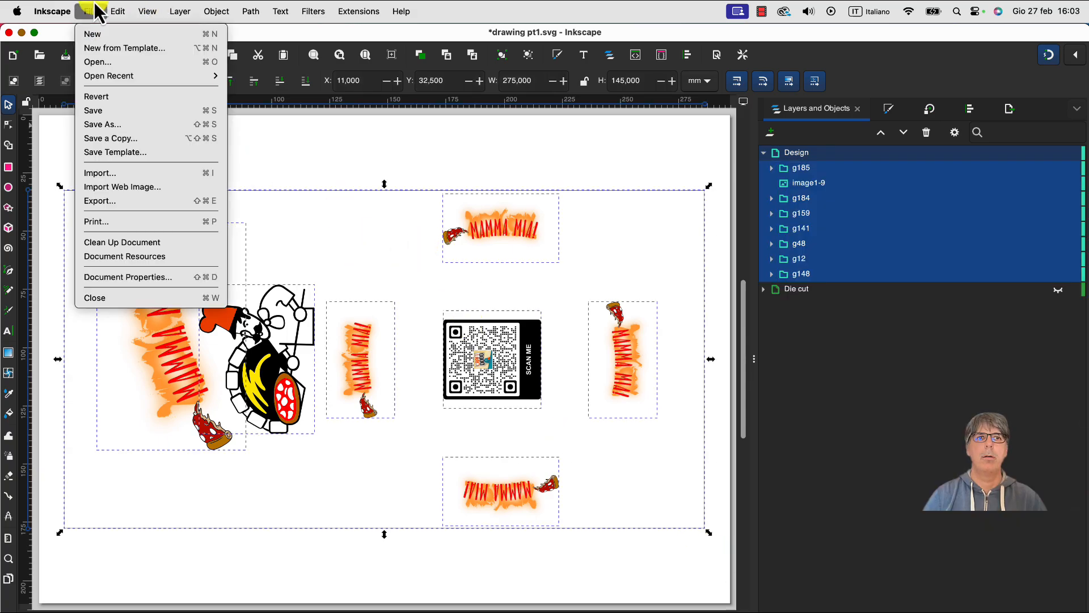
left_click(141, 201)
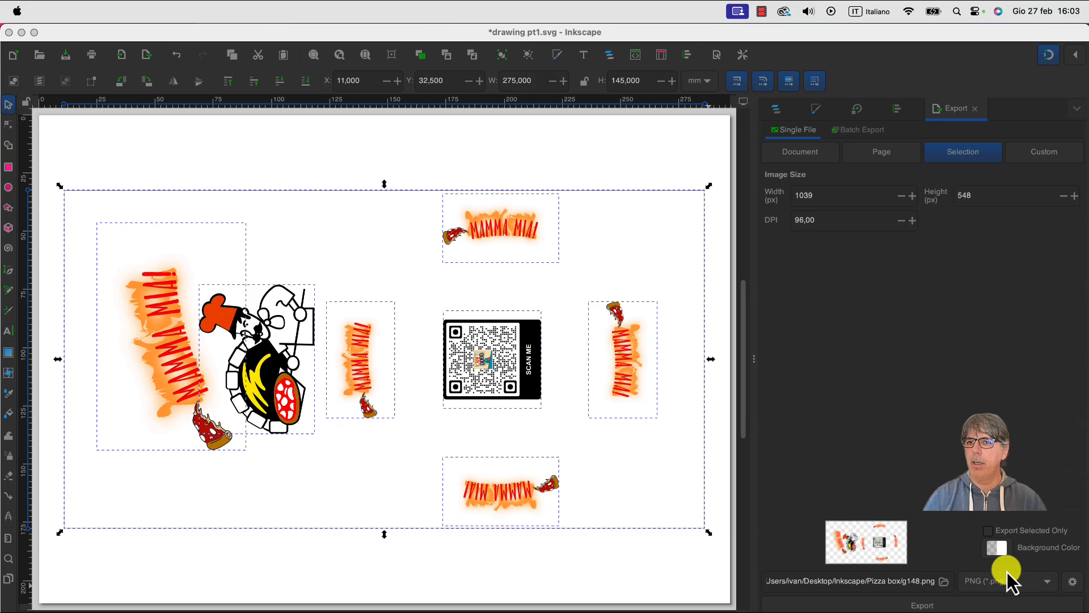
left_click(987, 533)
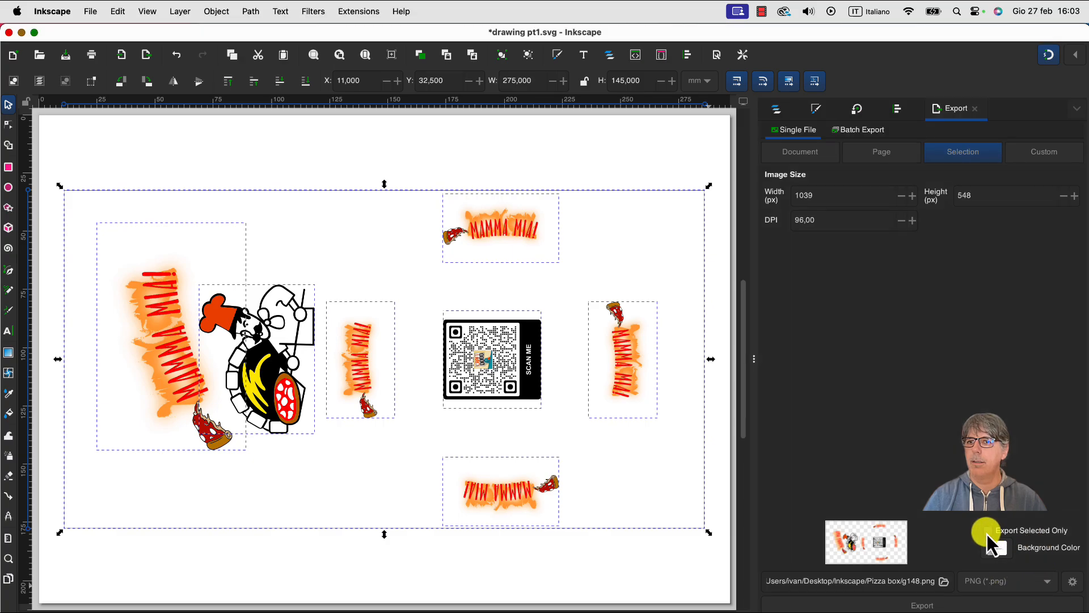
left_click(988, 532)
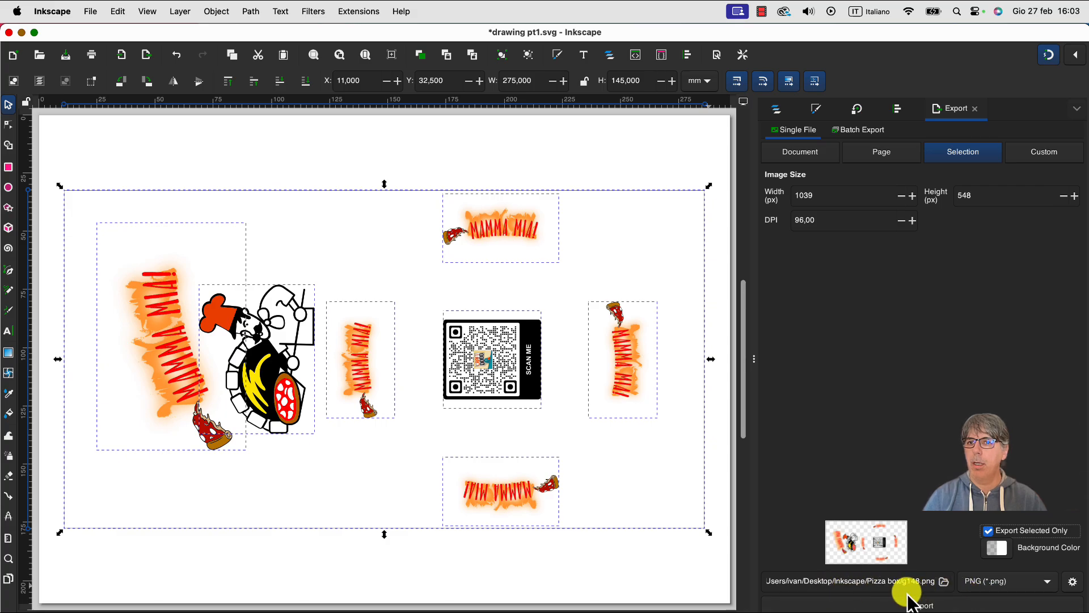
left_click(948, 605)
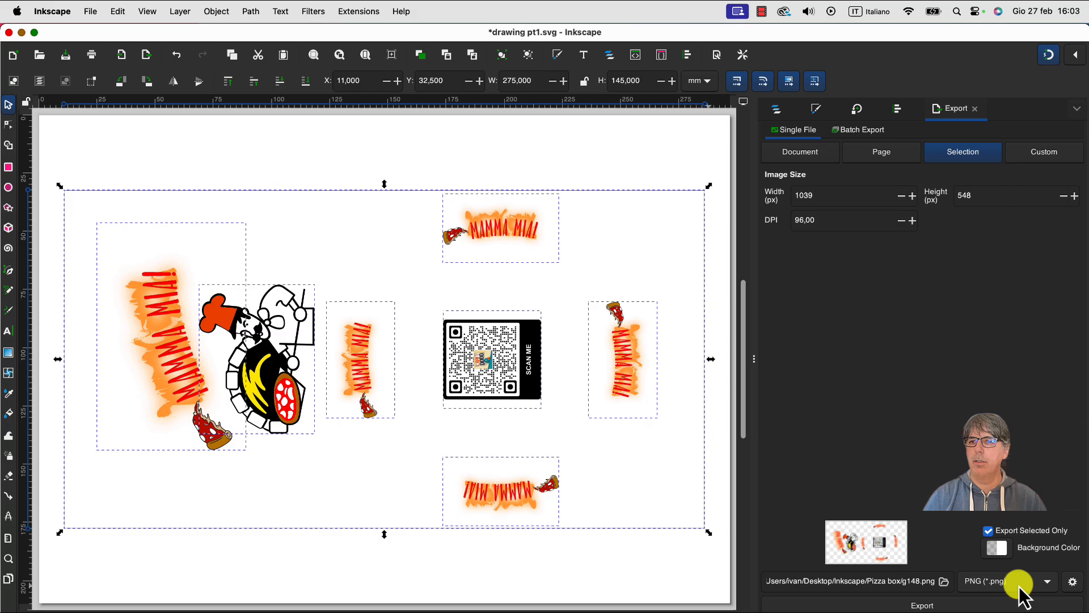
left_click(1074, 582)
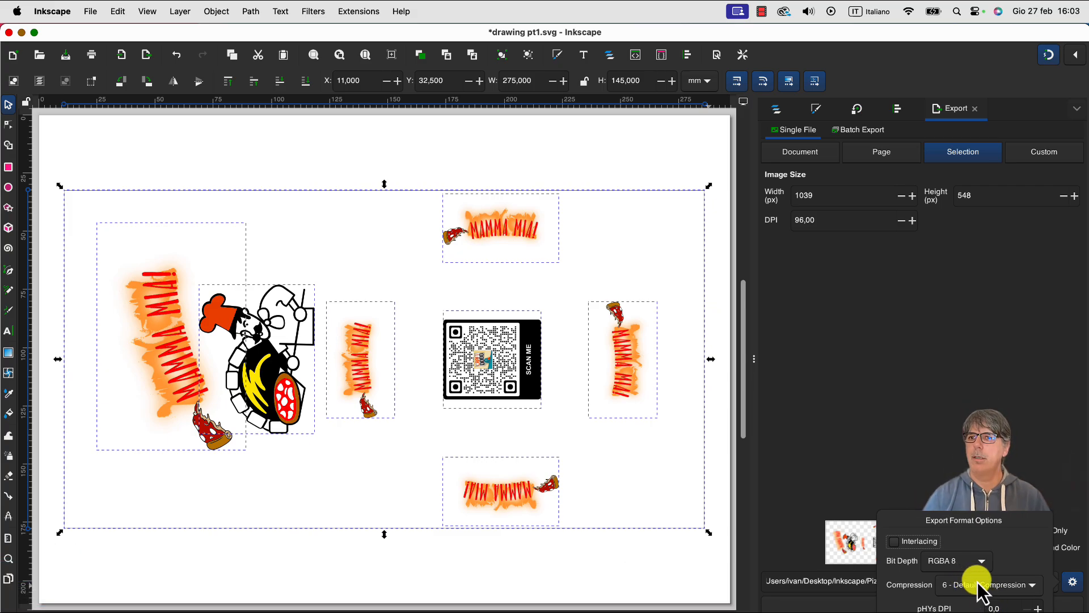
left_click(997, 446)
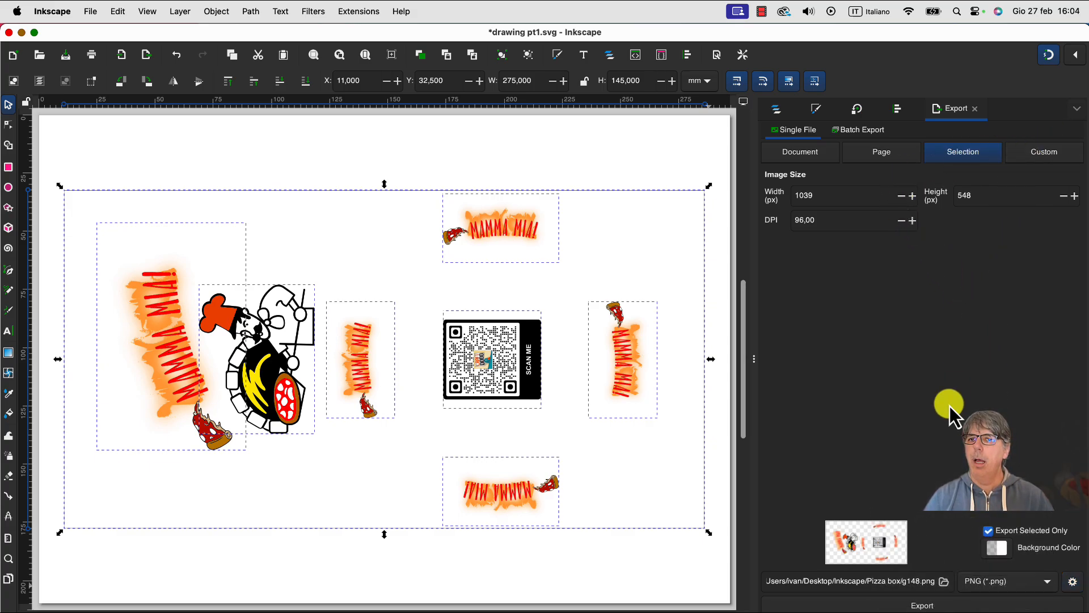
Step: Hide the Design layer, show the Die cut layer, and select both die-cut groups layer1-2 and layer2-6
left_click(776, 109)
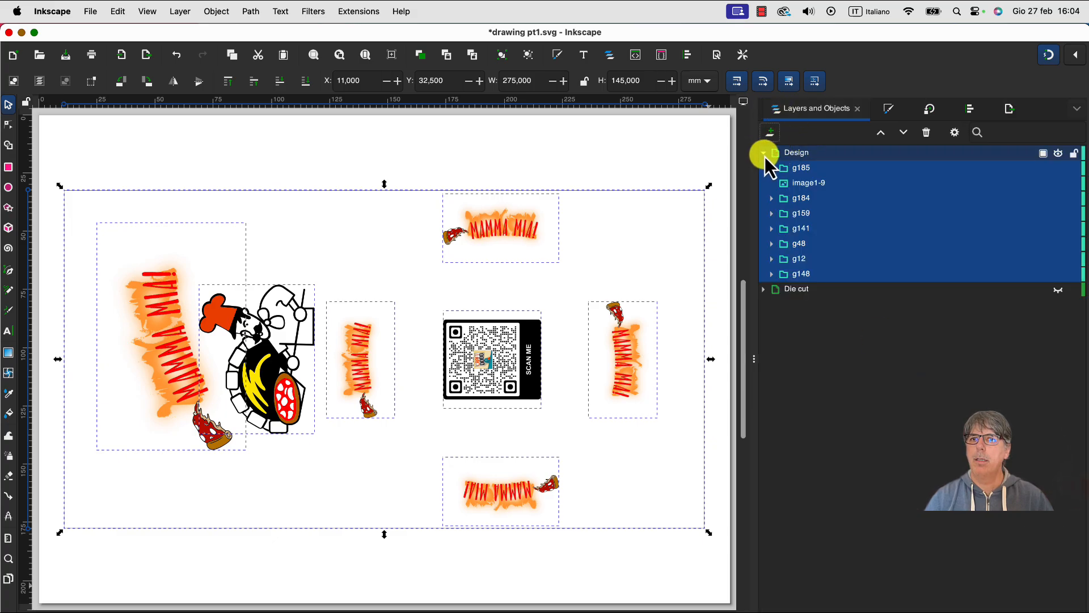
left_click(1058, 154)
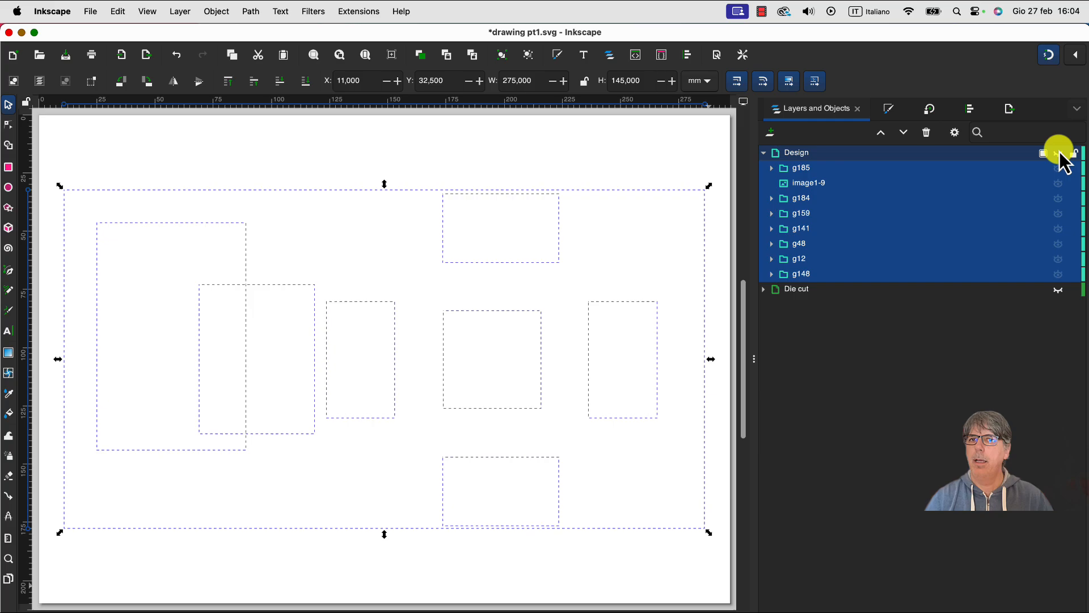
left_click(1058, 289)
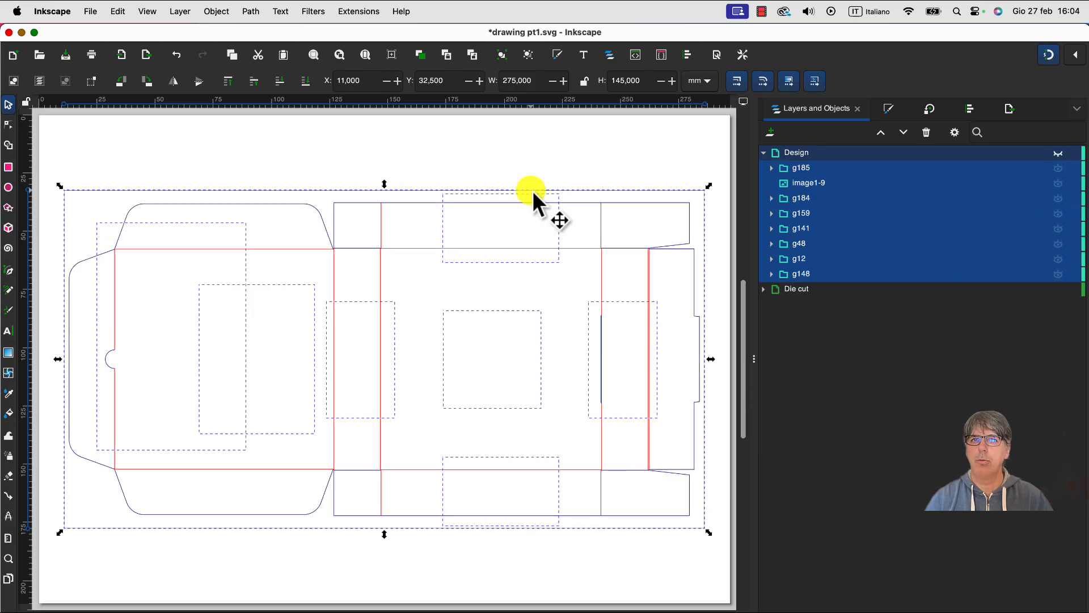
left_click(69, 153)
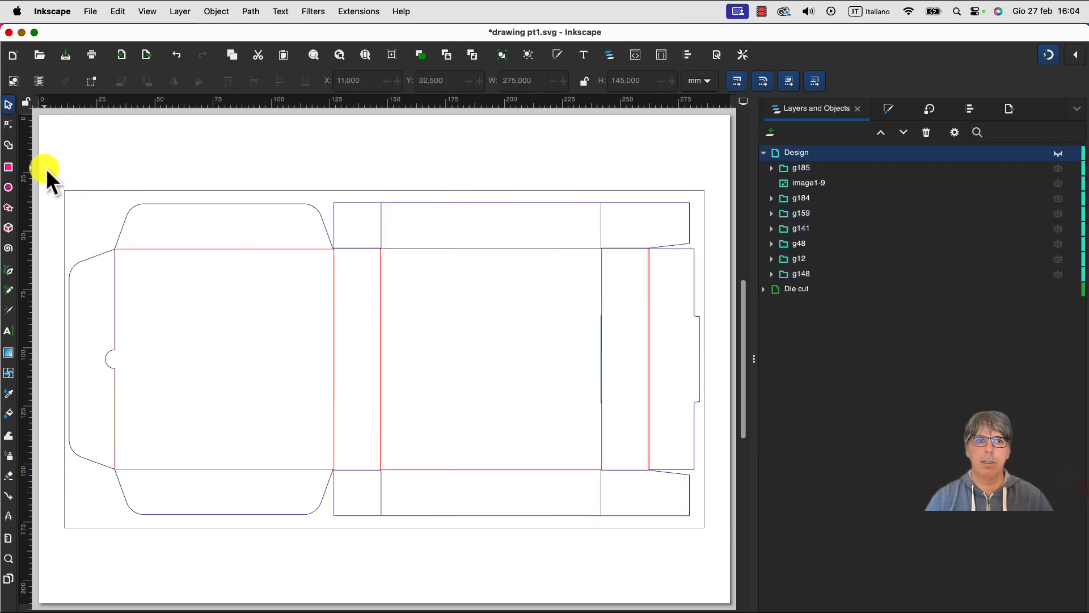
left_click_drag(46, 169, 713, 548)
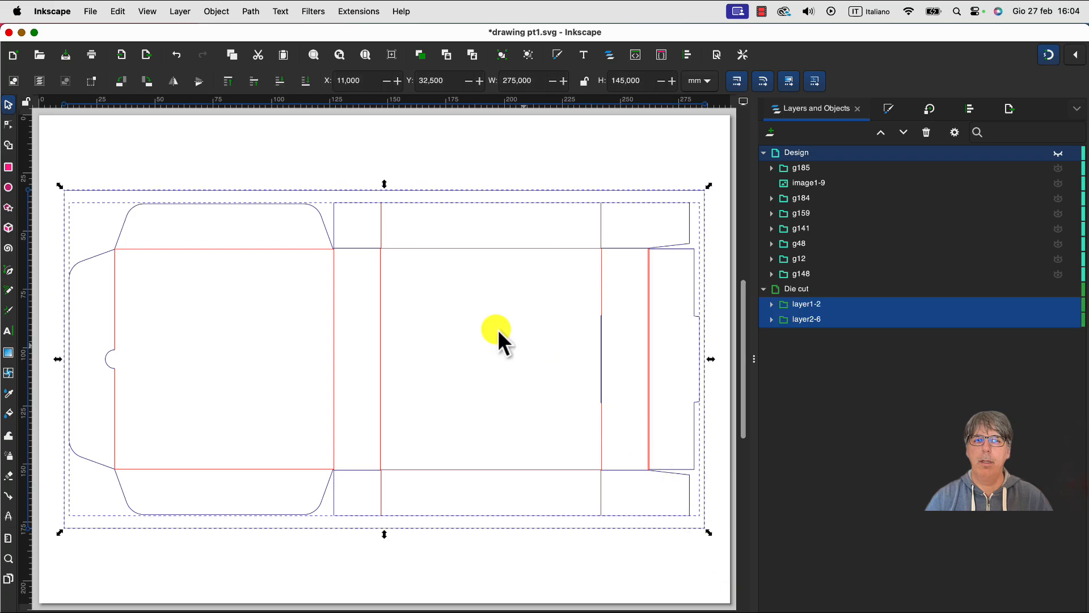
Step: Export the selected die-cut groups as the Plain SVG file layer2-6.svg and clear the selection
left_click(89, 11)
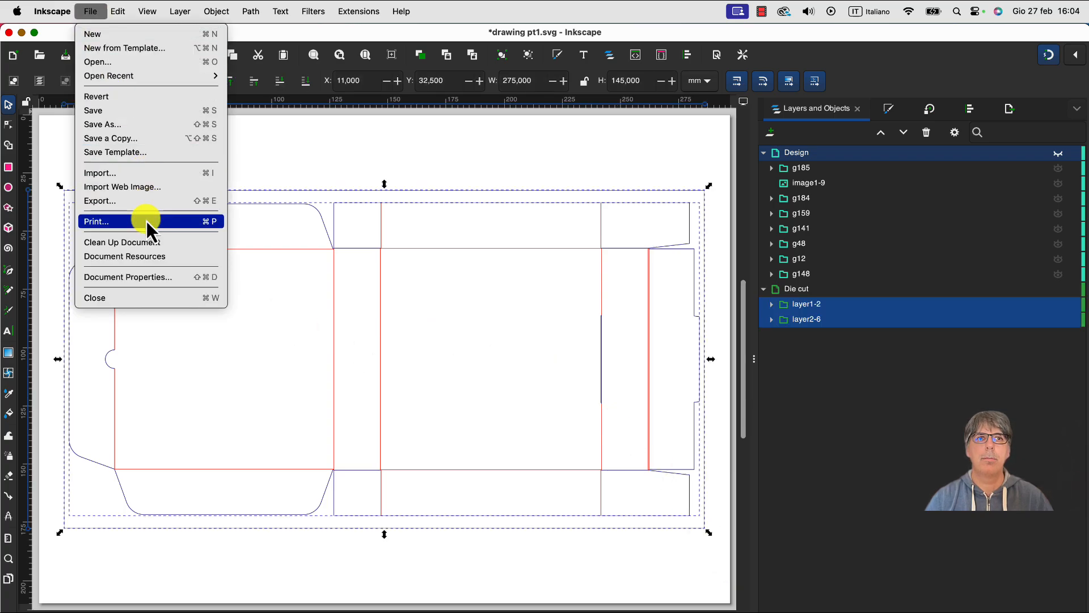
left_click(144, 202)
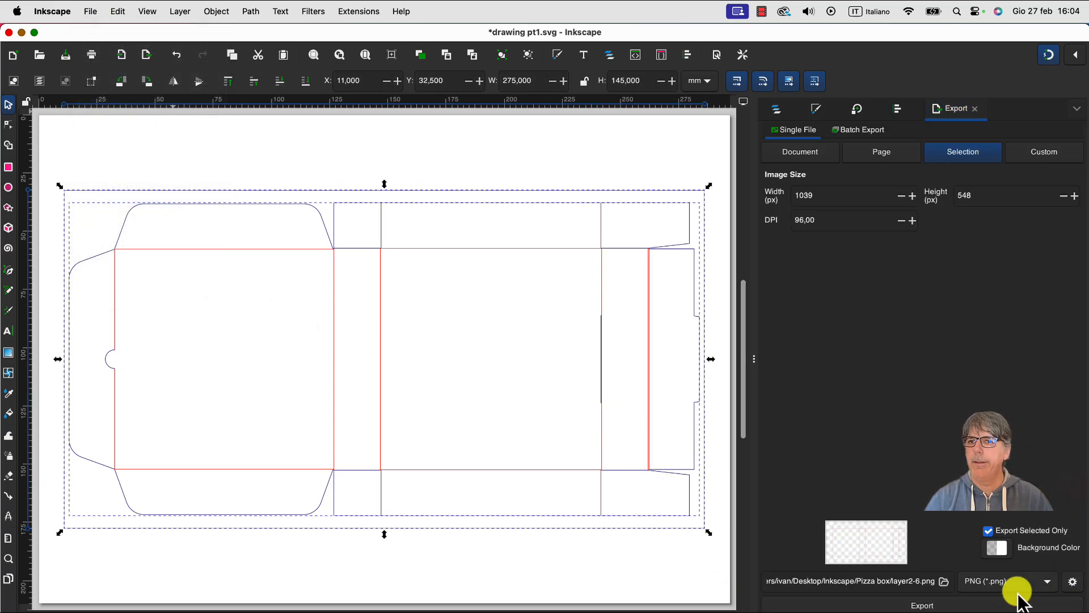
left_click(1043, 583)
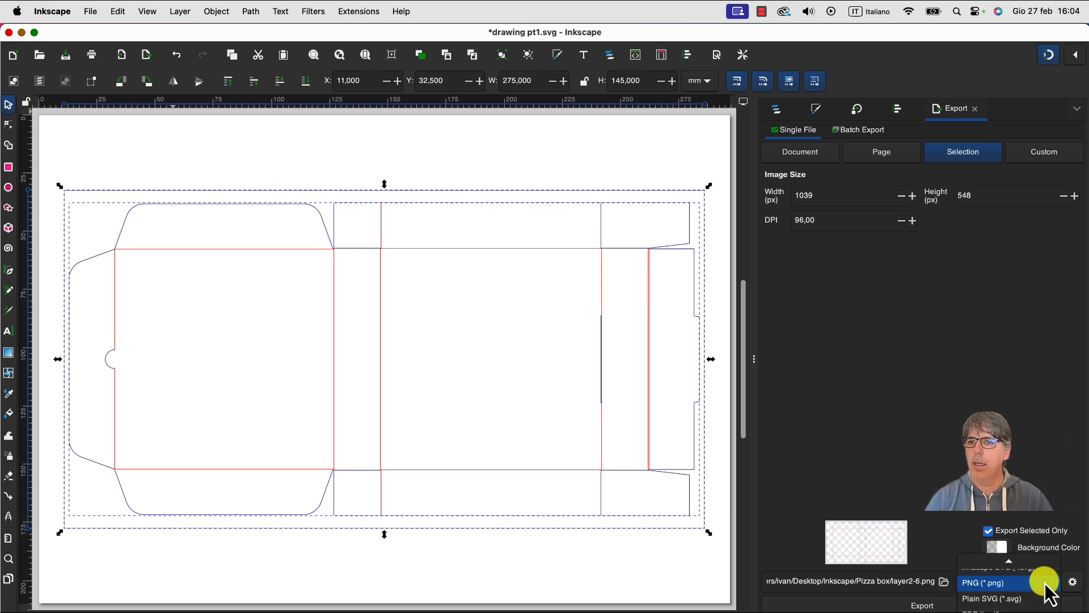
left_click(1039, 599)
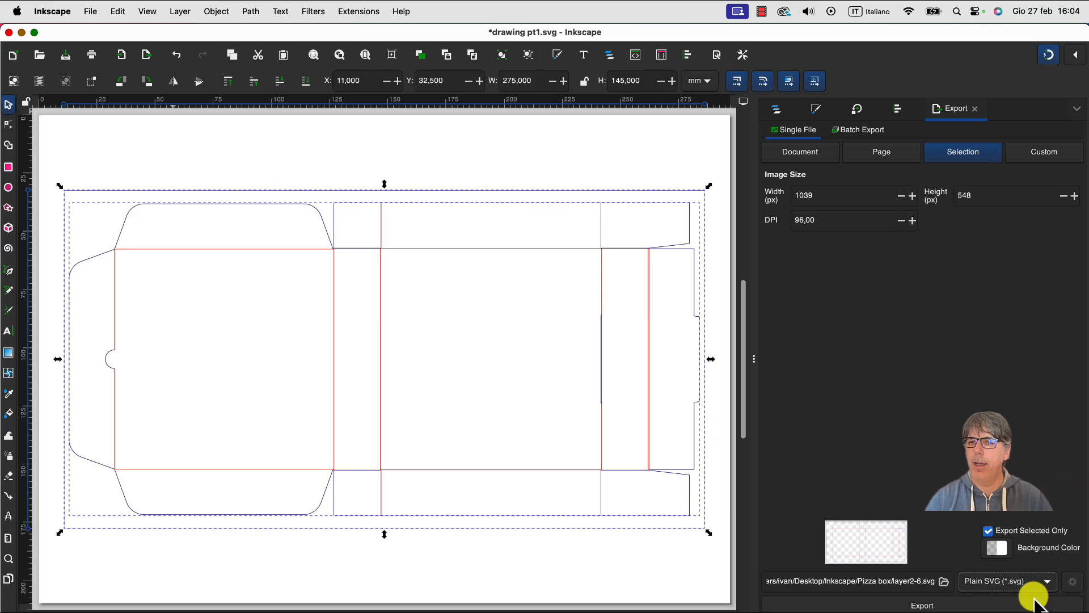
left_click(930, 606)
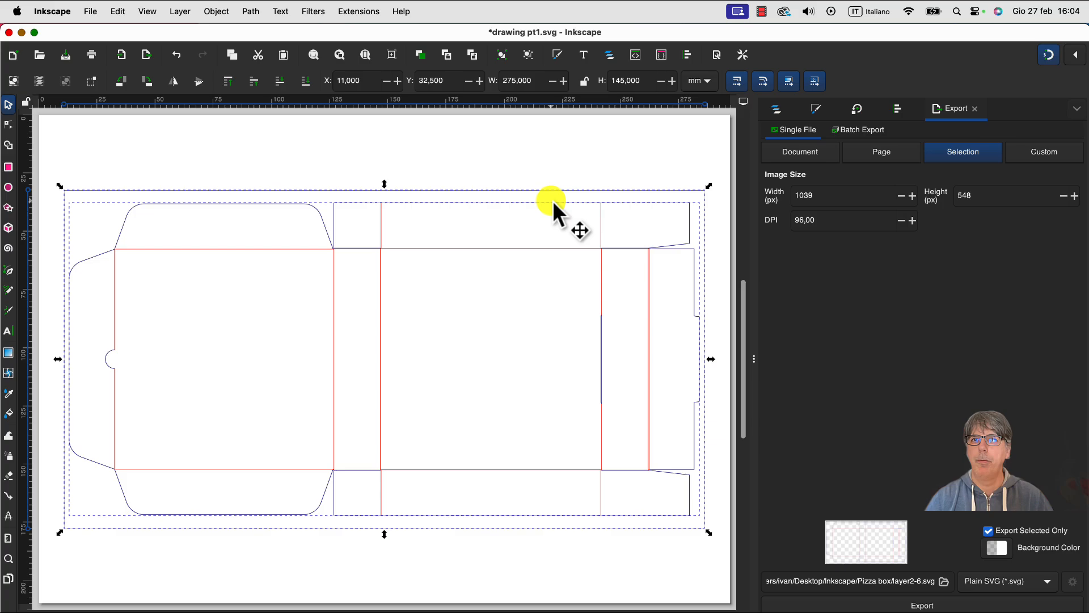
left_click(541, 165)
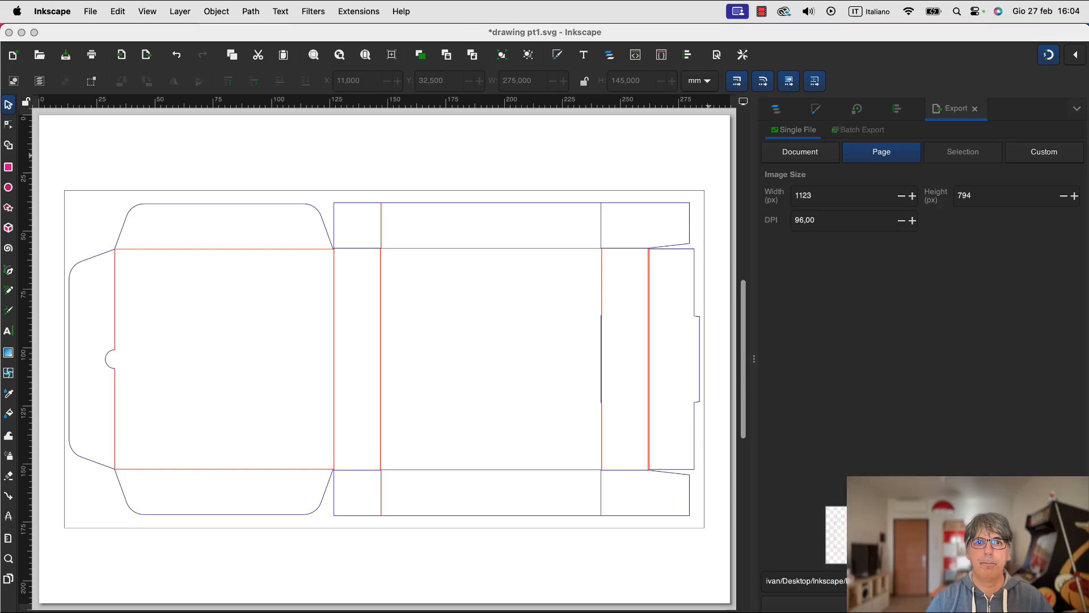
Step: Switch to Leonardo Design Studio and open its blank design workspace
left_click(290, 593)
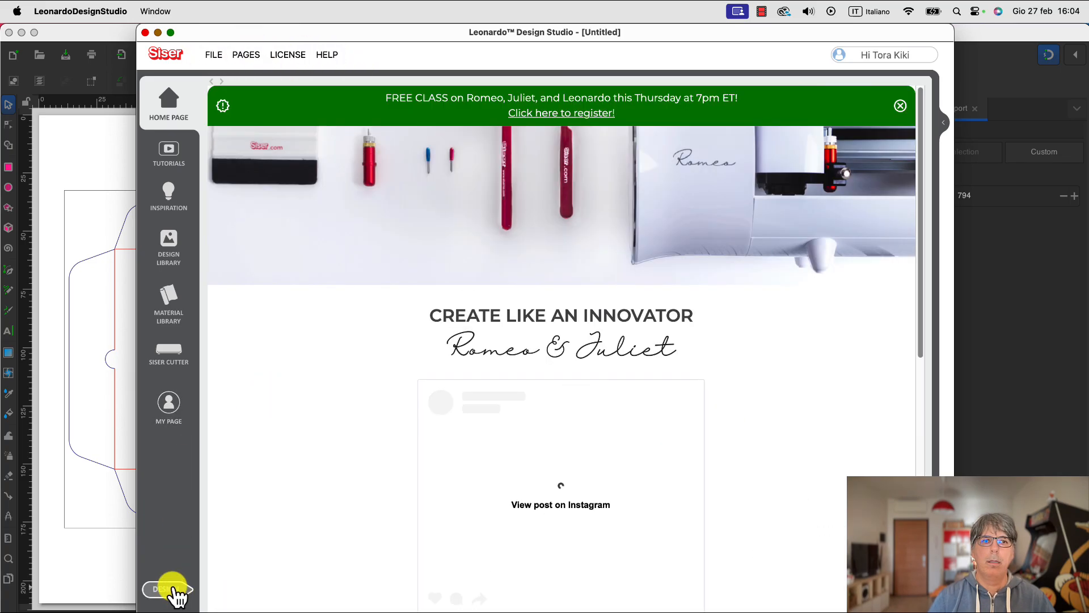
left_click(170, 588)
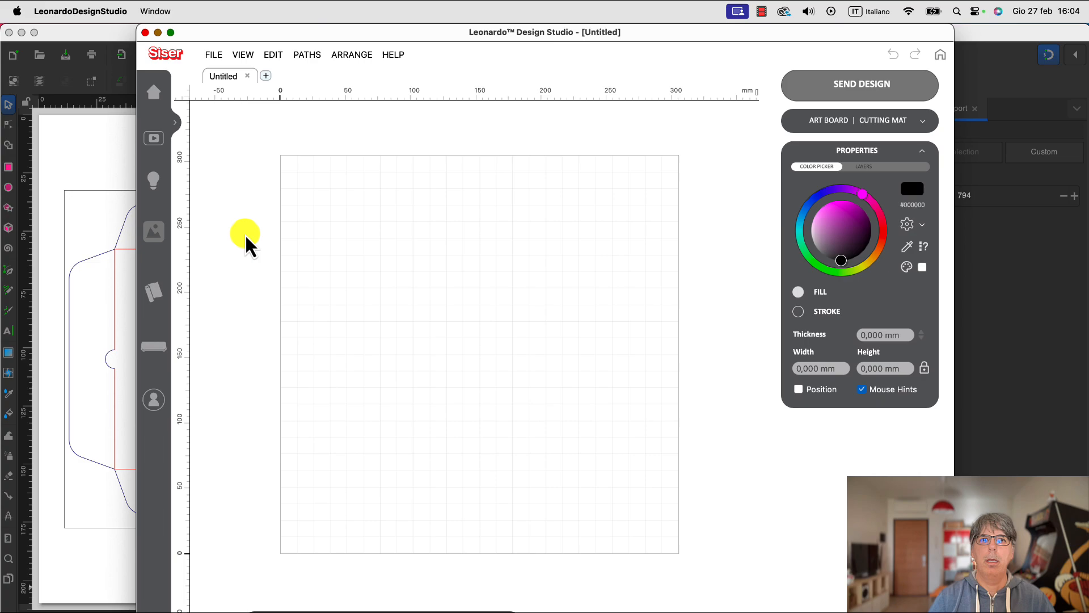
Step: Start importing a file and browse to the Pizza box folder inside the Inkscape folder
left_click(211, 57)
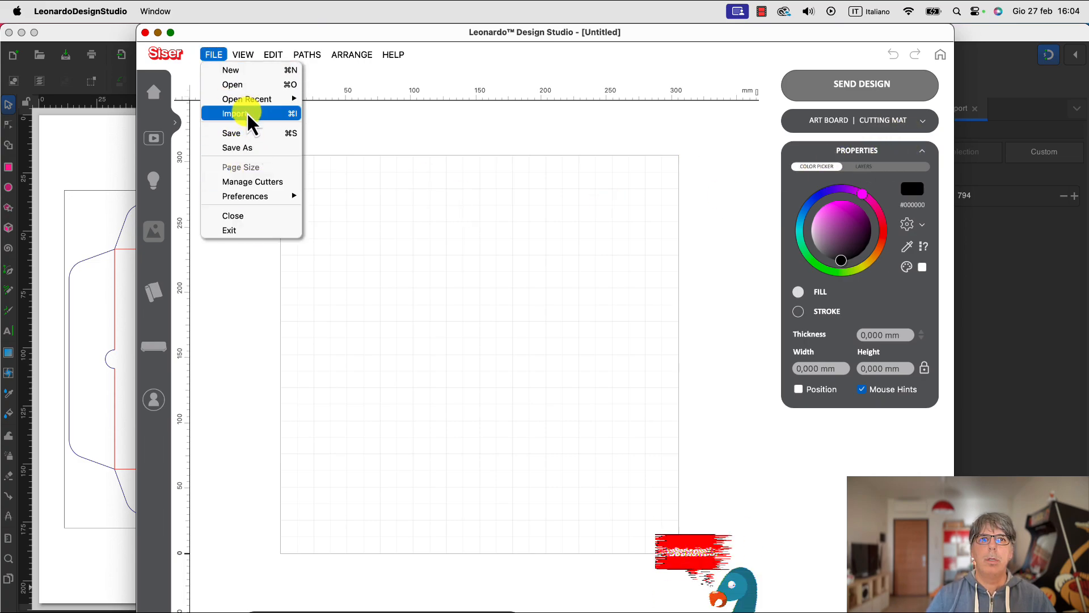
left_click(248, 114)
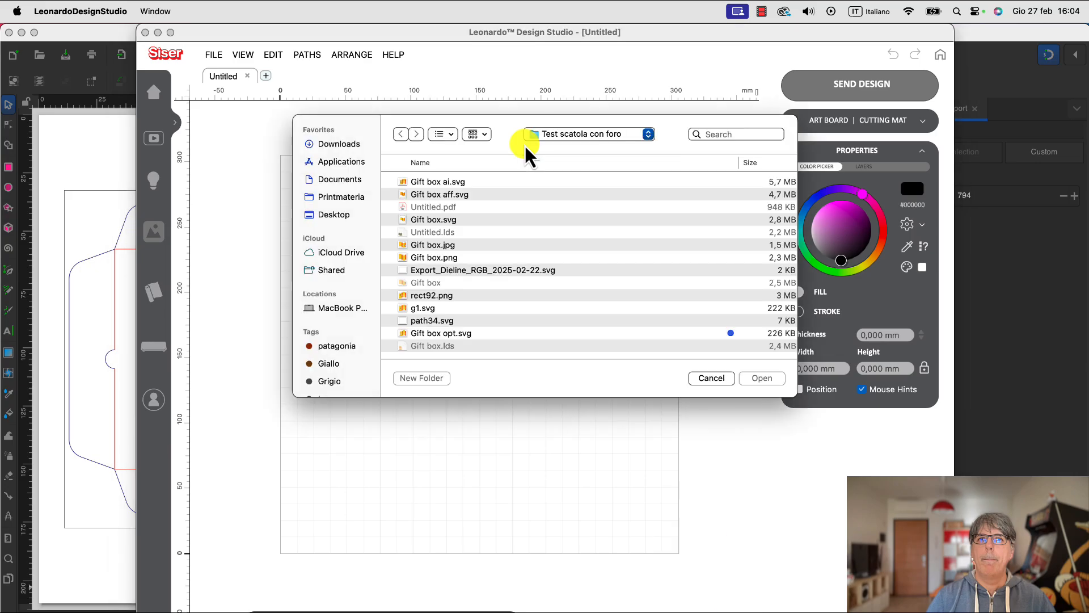
left_click(567, 148)
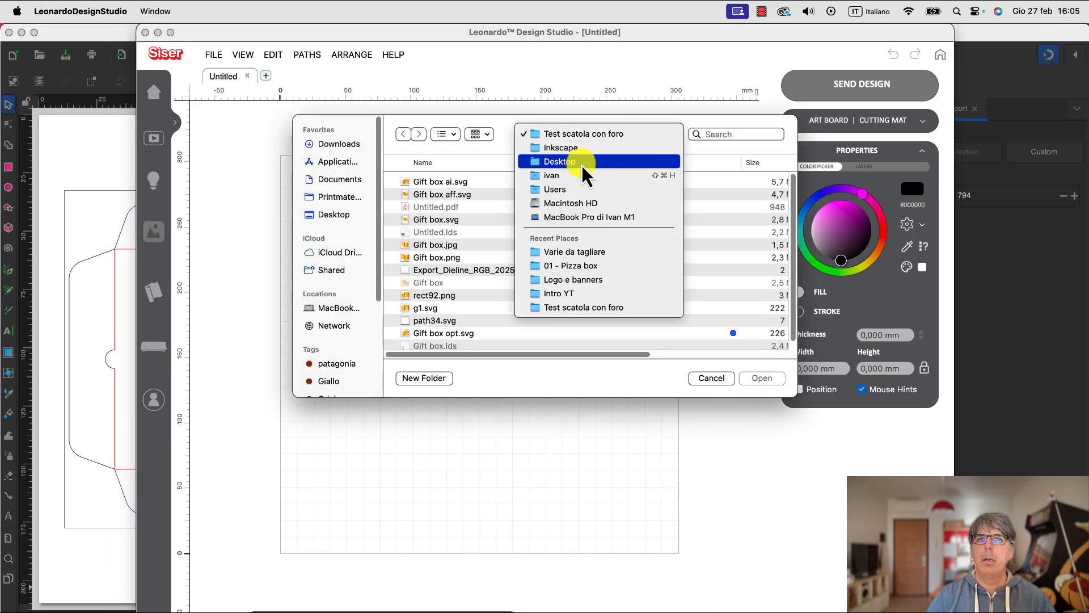
left_click(578, 147)
left_click(435, 182)
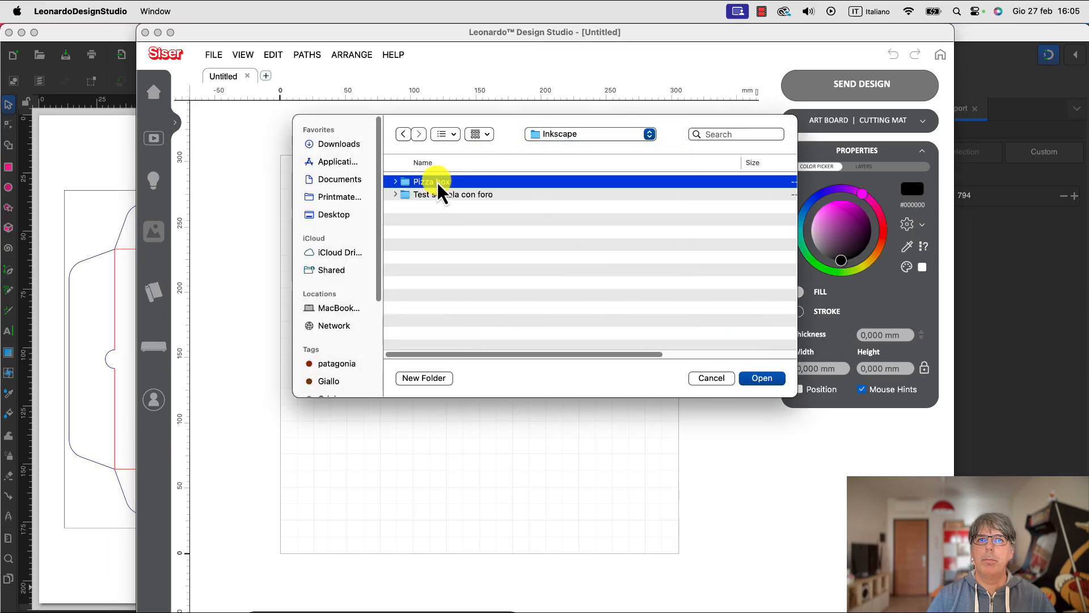
double_click(438, 182)
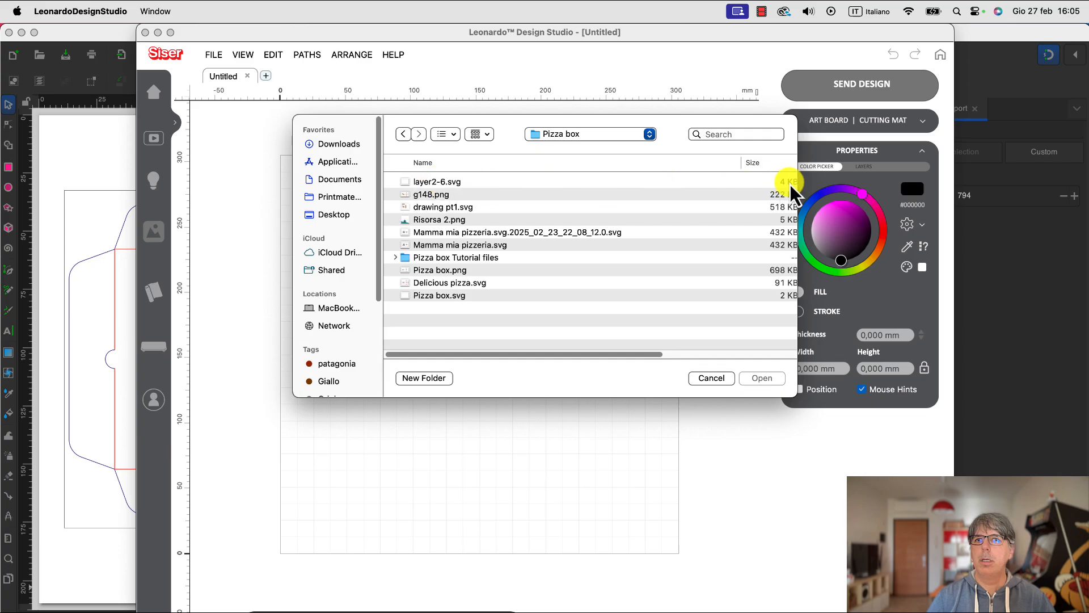
left_click_drag(655, 359, 783, 255)
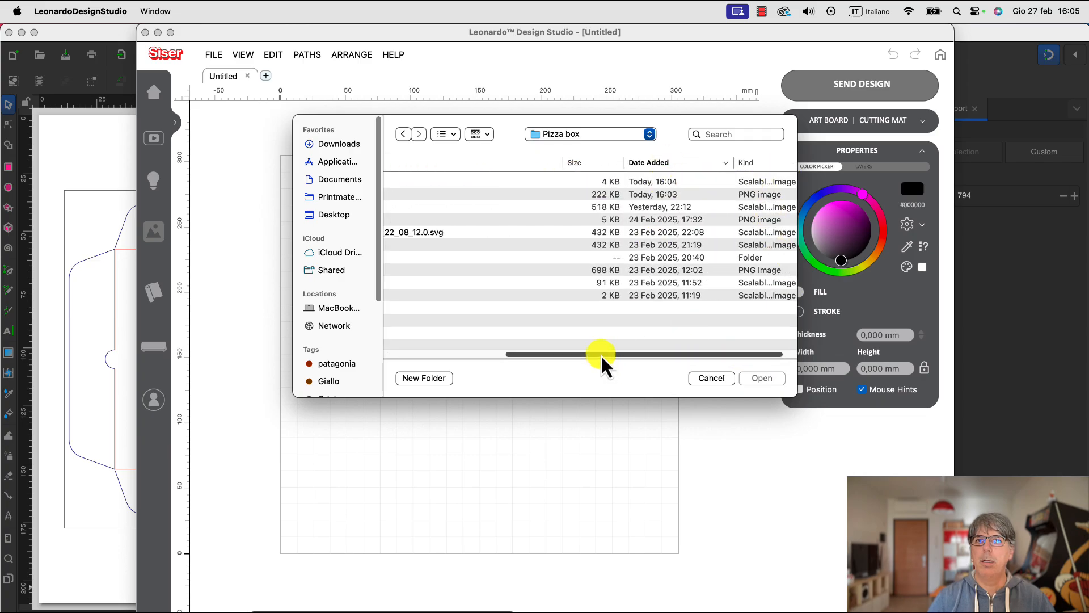
left_click_drag(601, 365, 447, 357)
Step: Import g148.png as a Background Image, move it lower on the page and deselect it
left_click(445, 195)
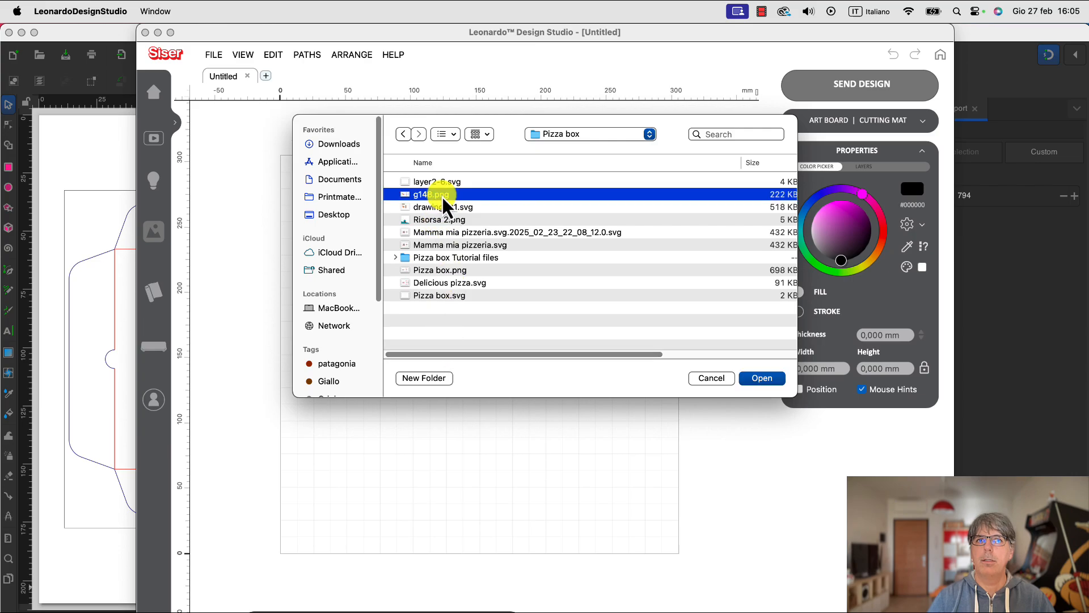
key("space")
key("space")
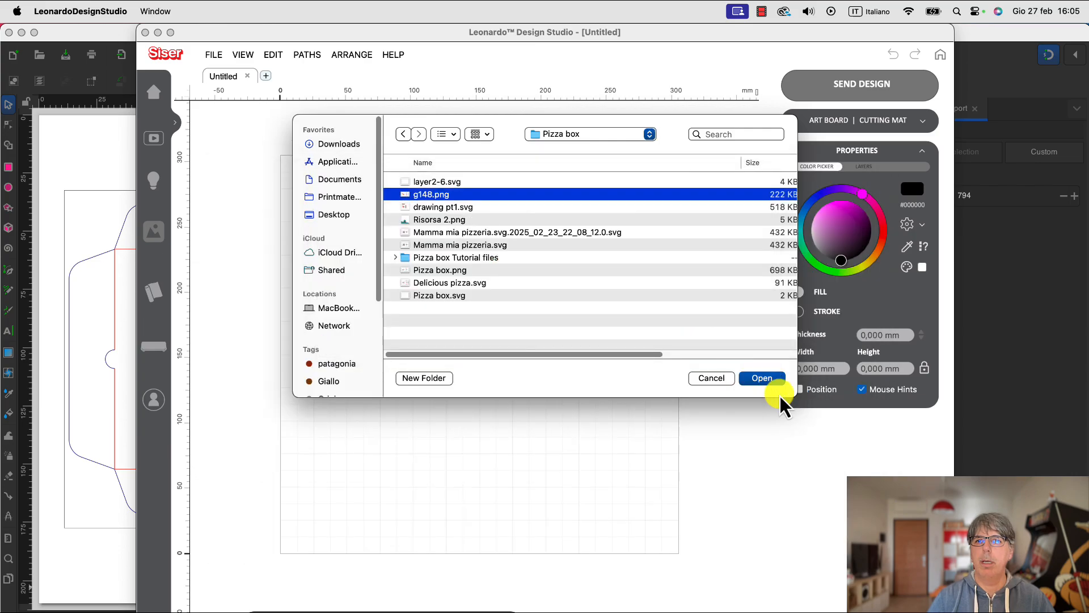
left_click(763, 378)
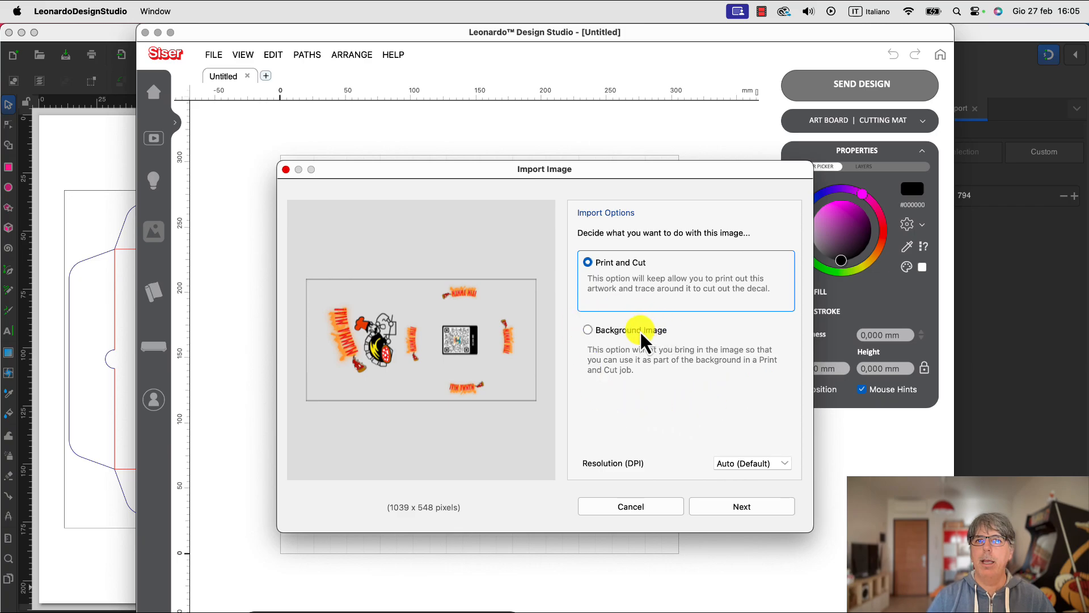
left_click(589, 335)
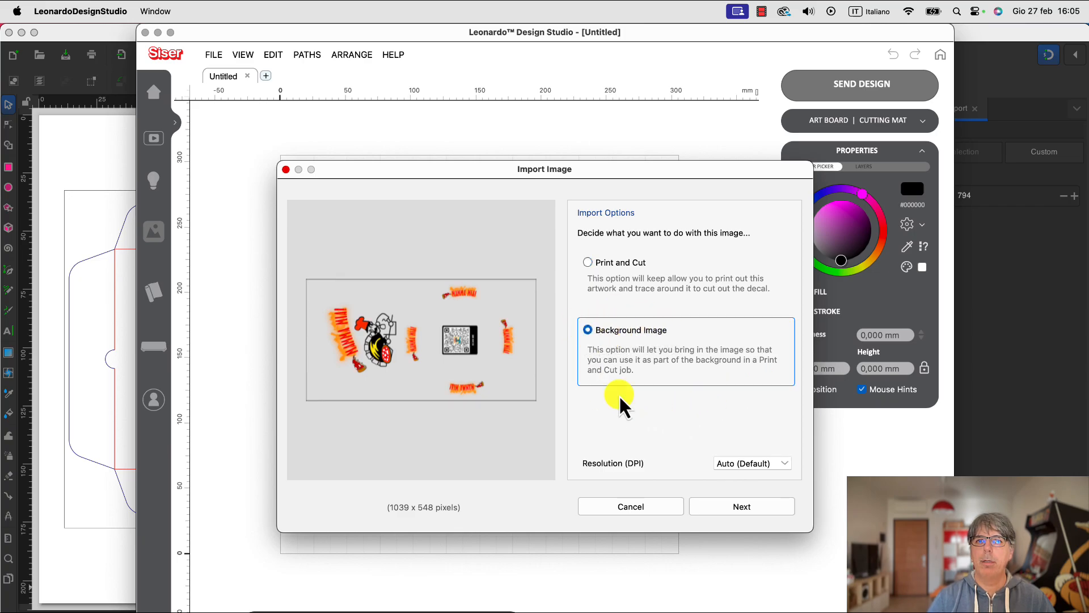
left_click(748, 514)
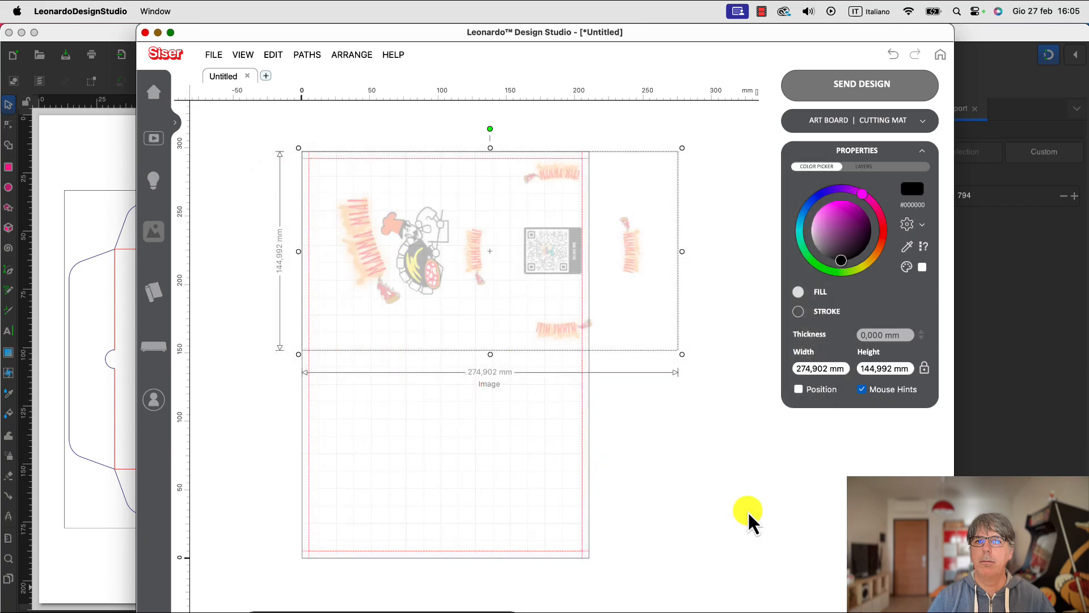
left_click_drag(502, 295, 471, 386)
left_click(394, 178)
Step: Import layer2-6.svg from the Pizza box folder as Editable Artwork
left_click(214, 55)
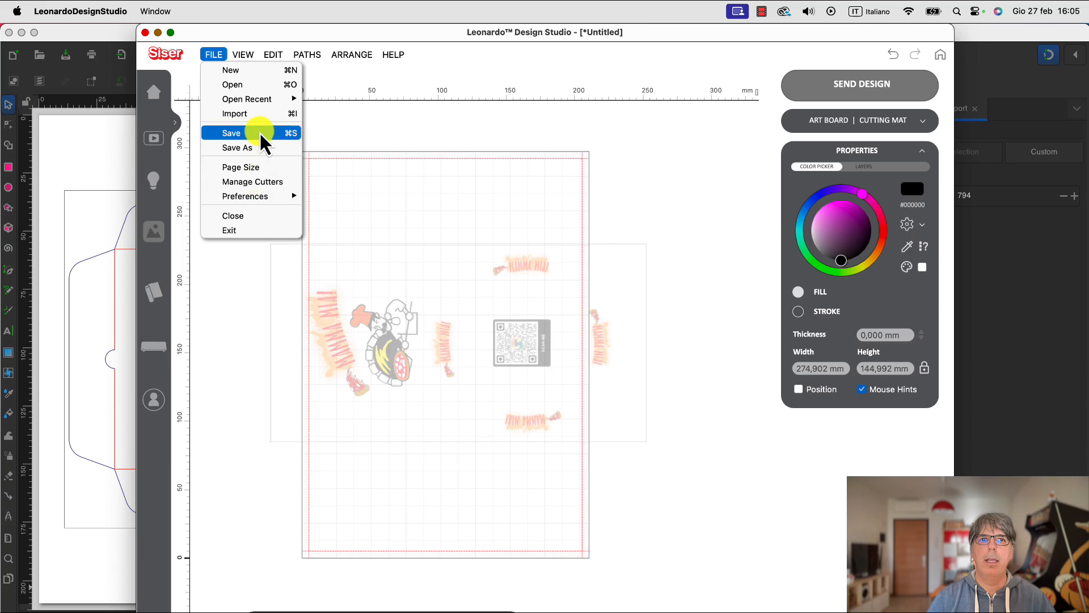
left_click(264, 114)
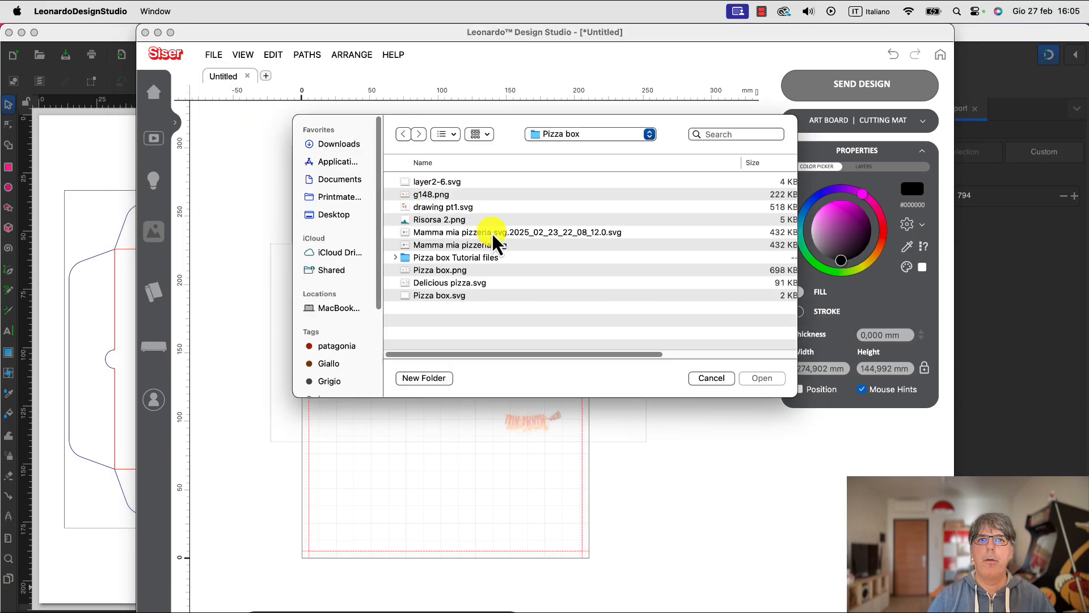
left_click(440, 182)
left_click(762, 378)
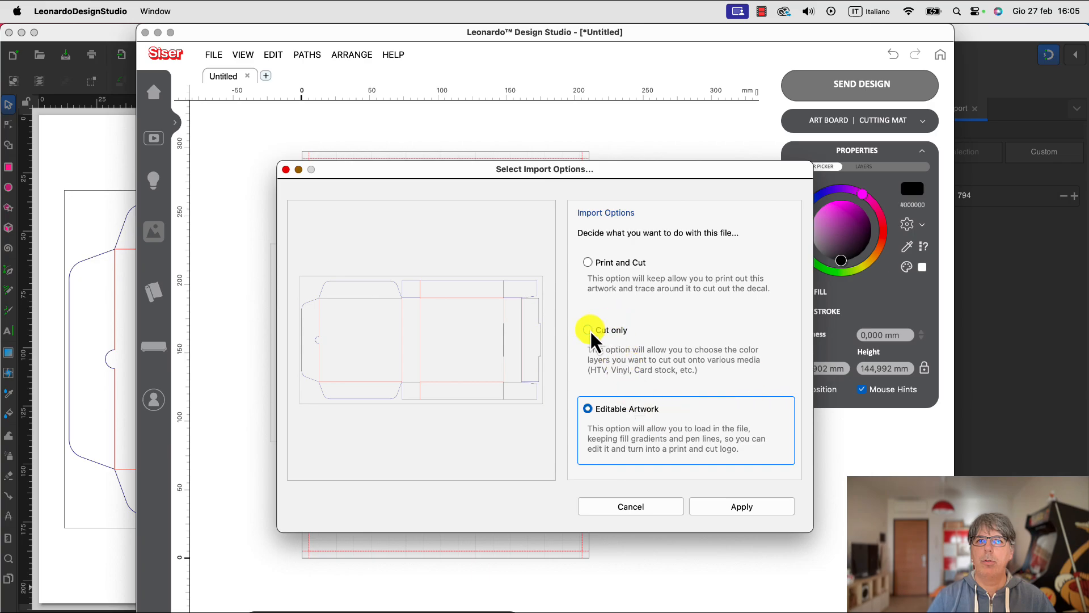
left_click(589, 331)
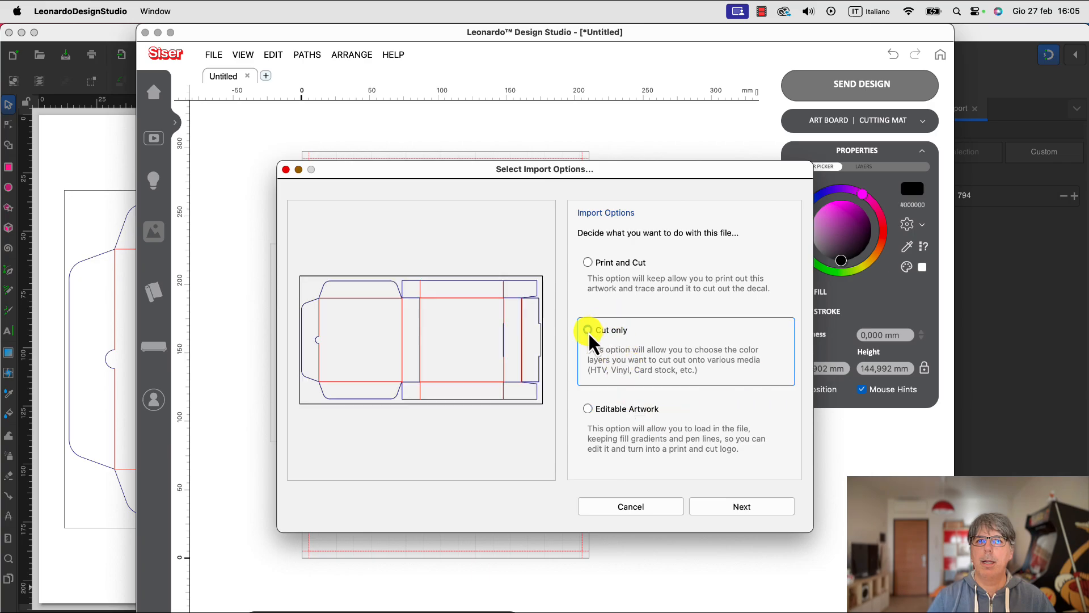
left_click(746, 514)
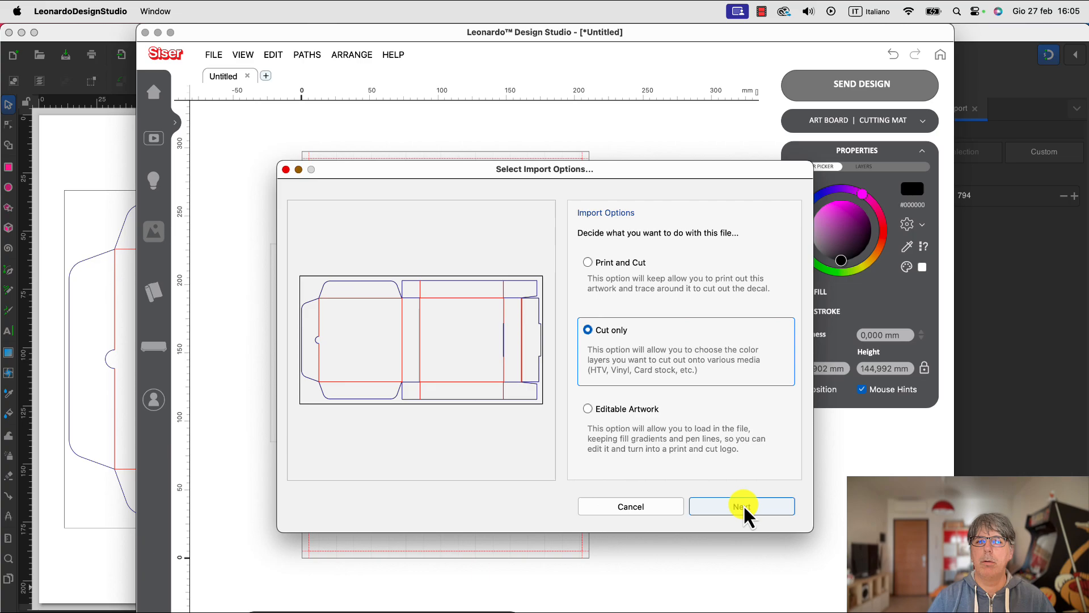
left_click(591, 412)
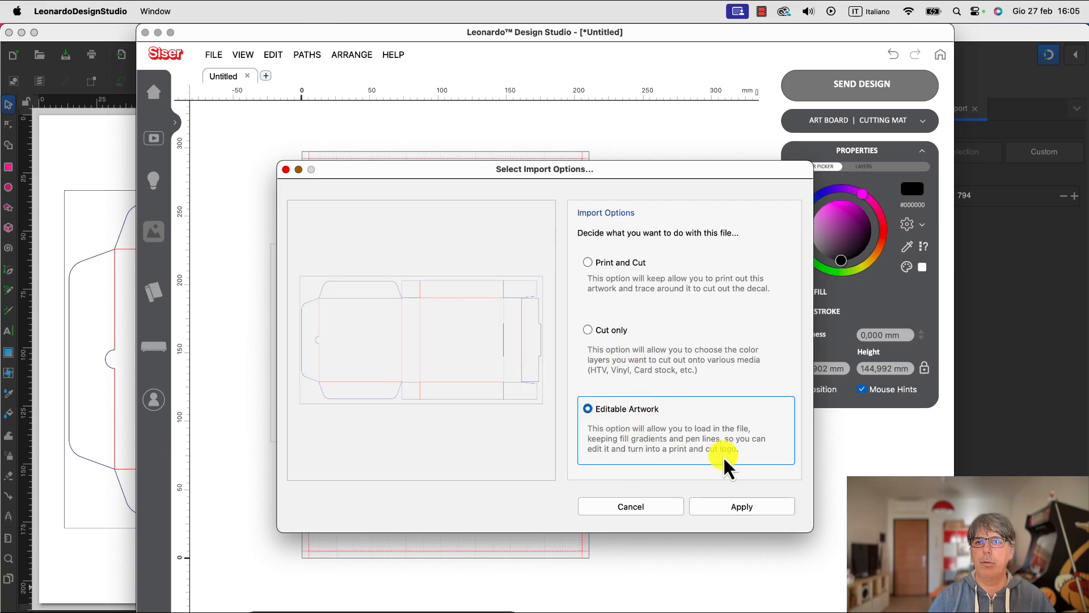
left_click(730, 512)
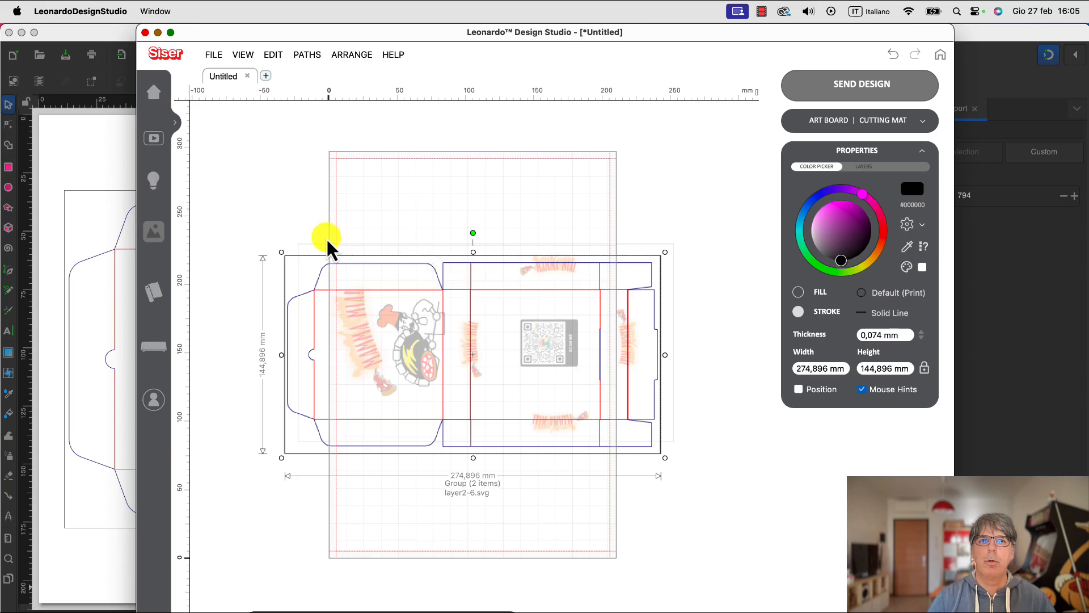
Step: Select both the die-cut template and the artwork image and align their centres horizontally and vertically
left_click_drag(315, 311, 445, 340)
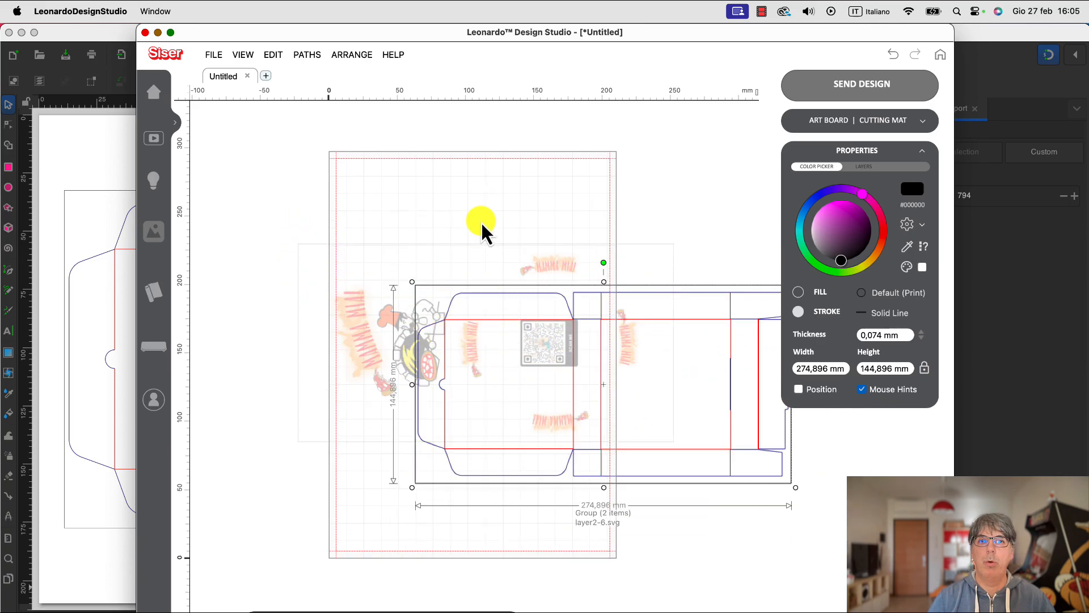
left_click_drag(284, 199, 834, 559)
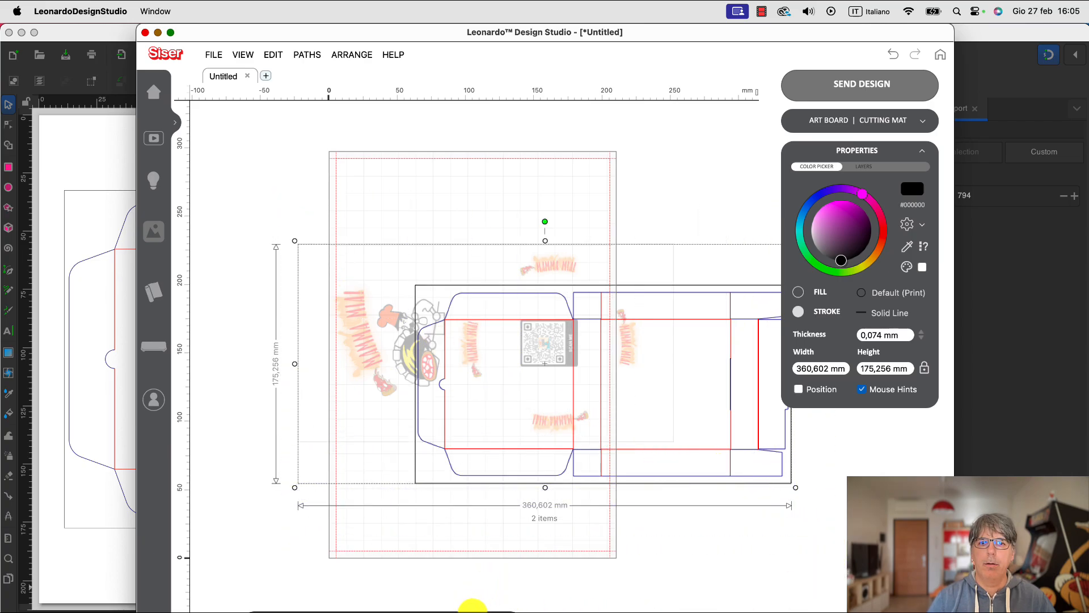
mouse_move(505, 611)
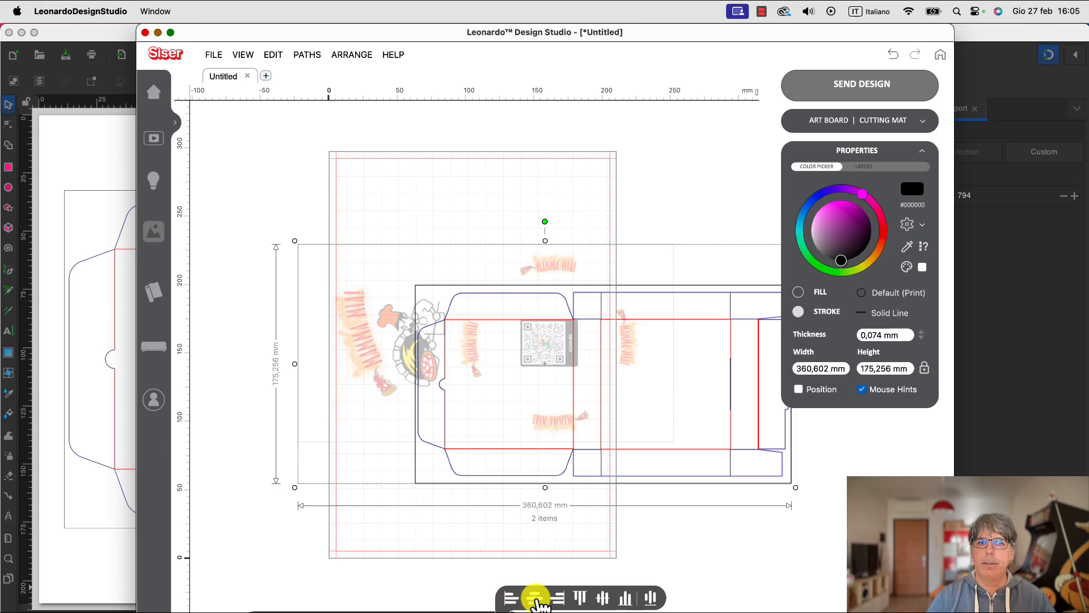
left_click(535, 599)
mouse_move(504, 612)
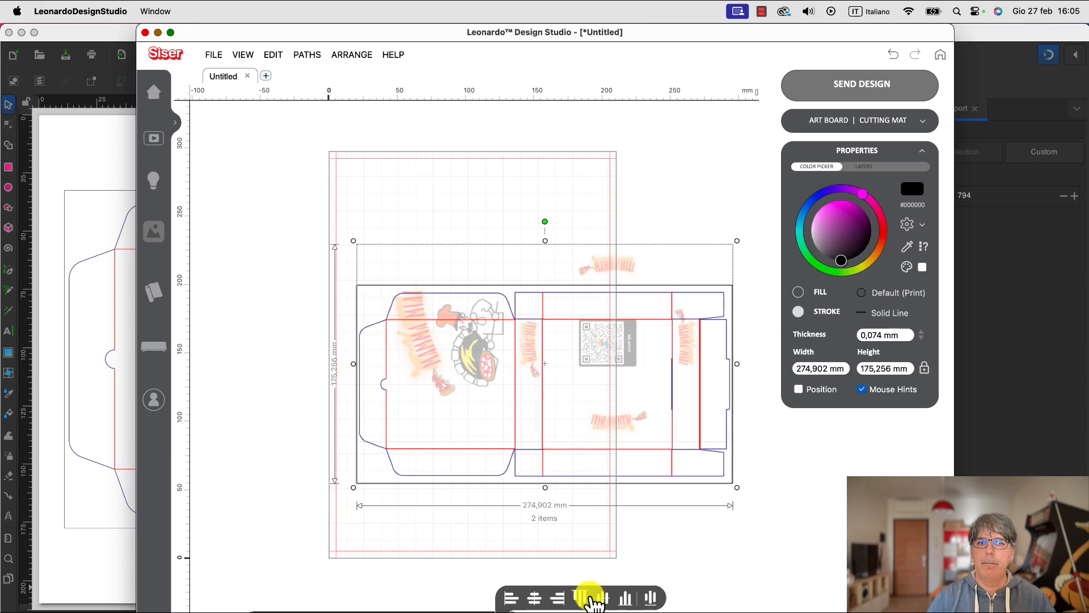
left_click(603, 598)
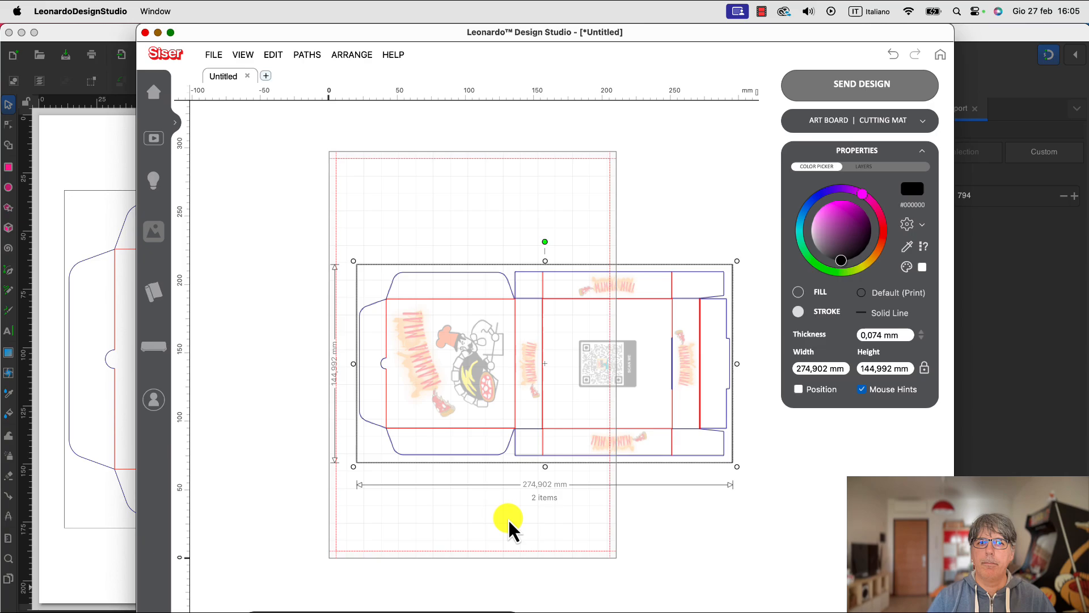
Step: Rotate the aligned template and artwork 90° clockwise and move them within the page near its left edge
left_click_drag(547, 244, 688, 370)
left_click_drag(485, 241, 379, 234)
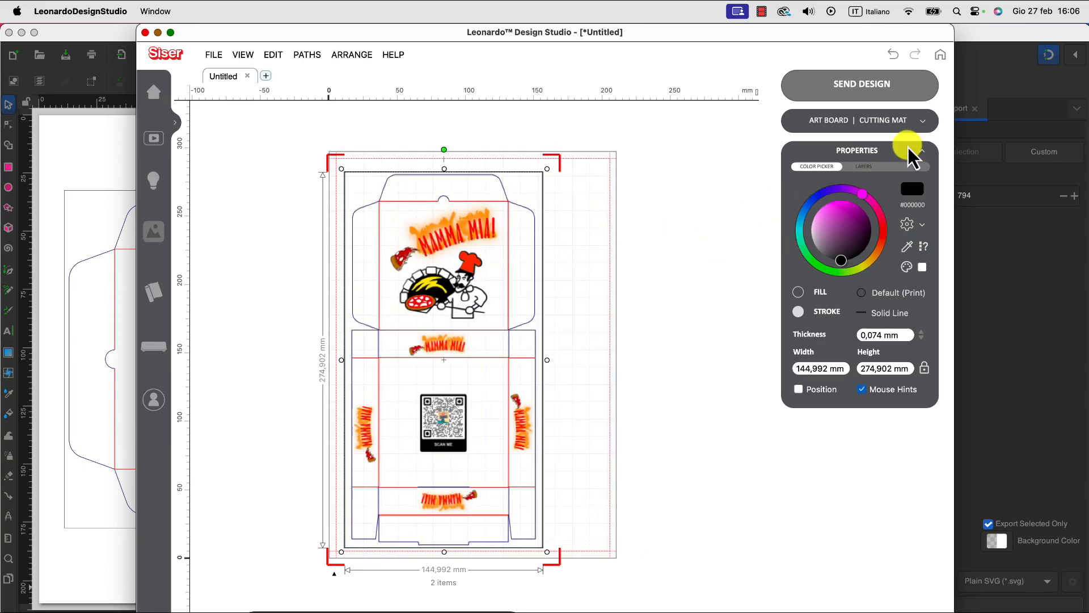
Step: Enable Page Marks for the print and cut job and hide the g148.png image in the layer list
left_click(809, 125)
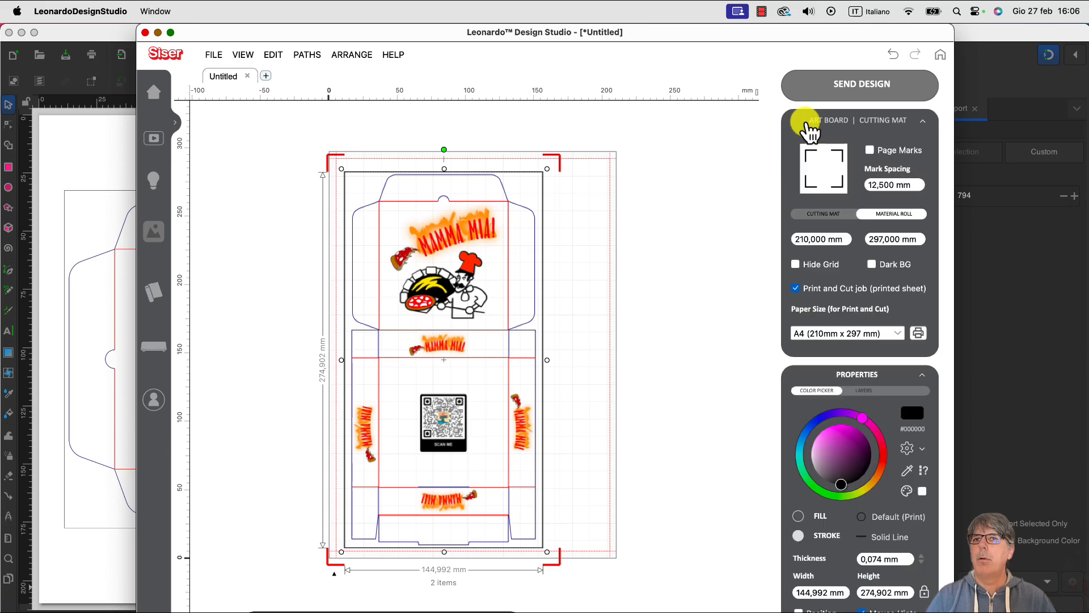
left_click(869, 150)
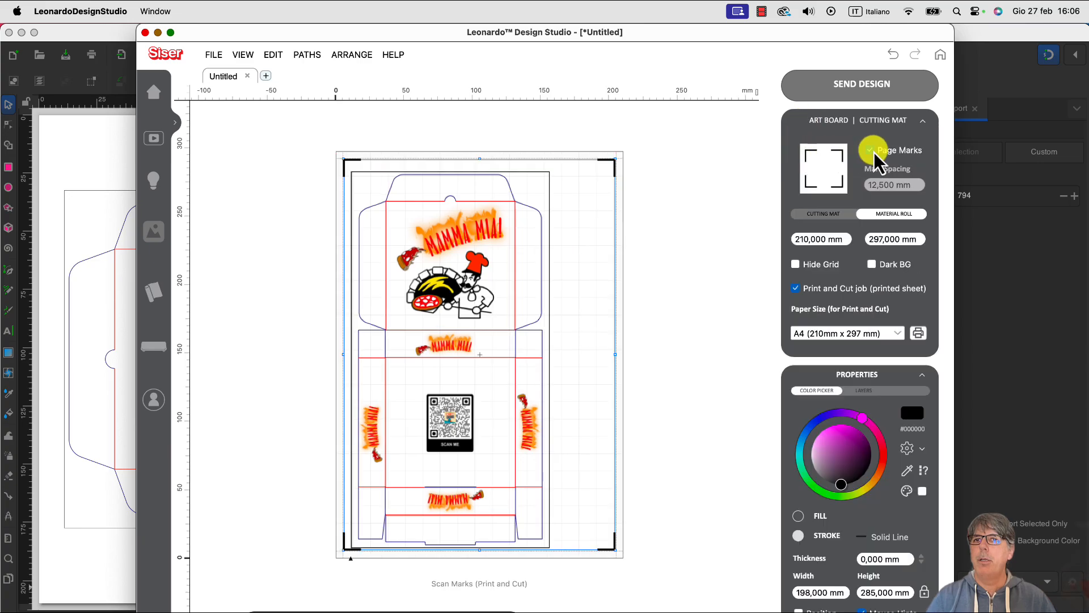
left_click(662, 255)
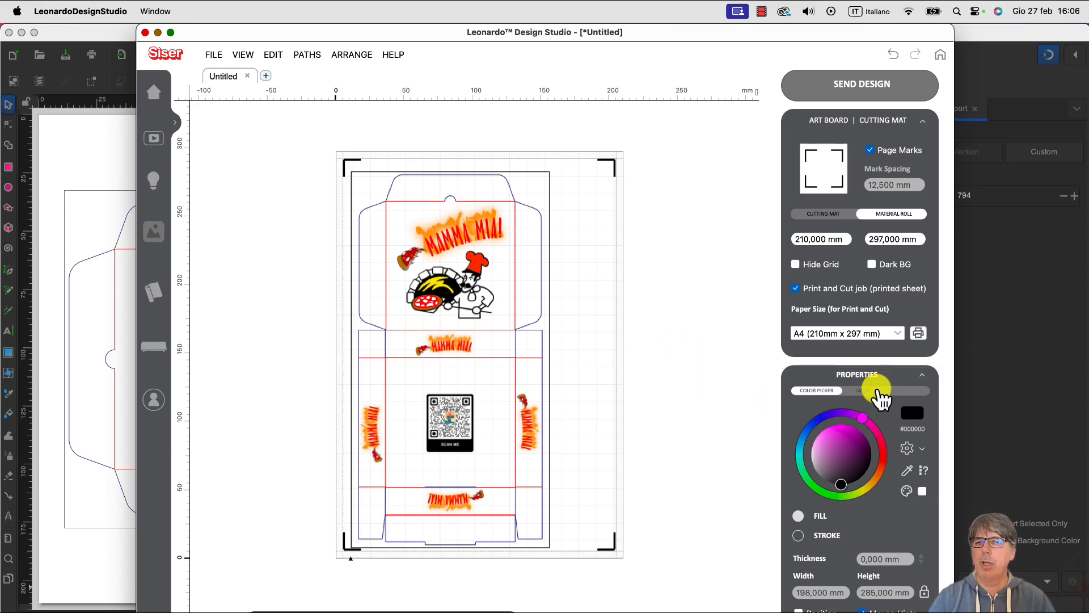
left_click(878, 392)
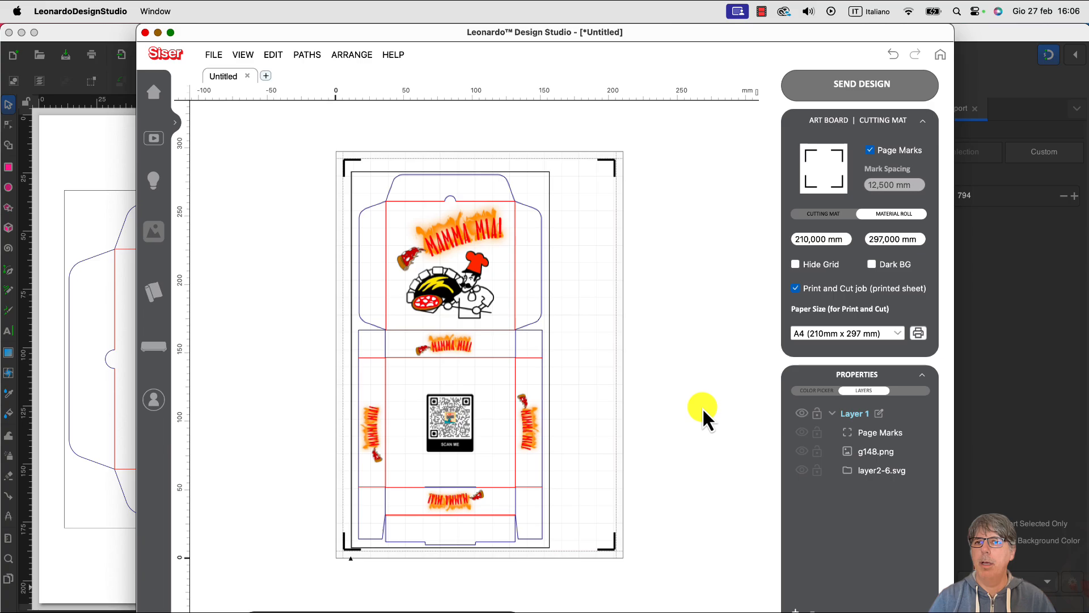
left_click(802, 452)
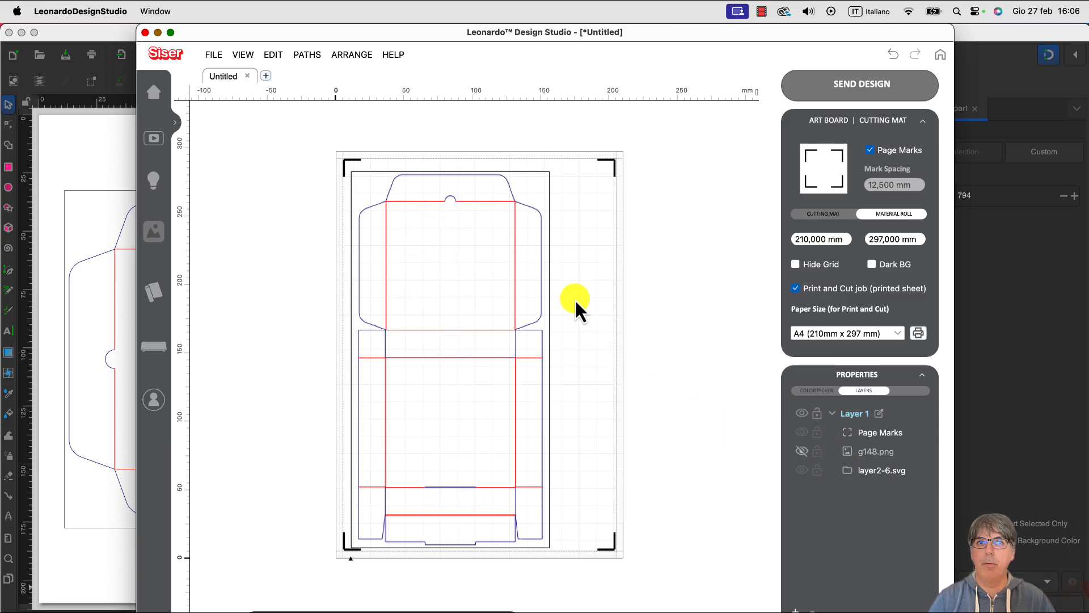
Step: Ungroup layer2-6.svg down to its individual shapes and delete the black rectangle framing the template
left_click(534, 210)
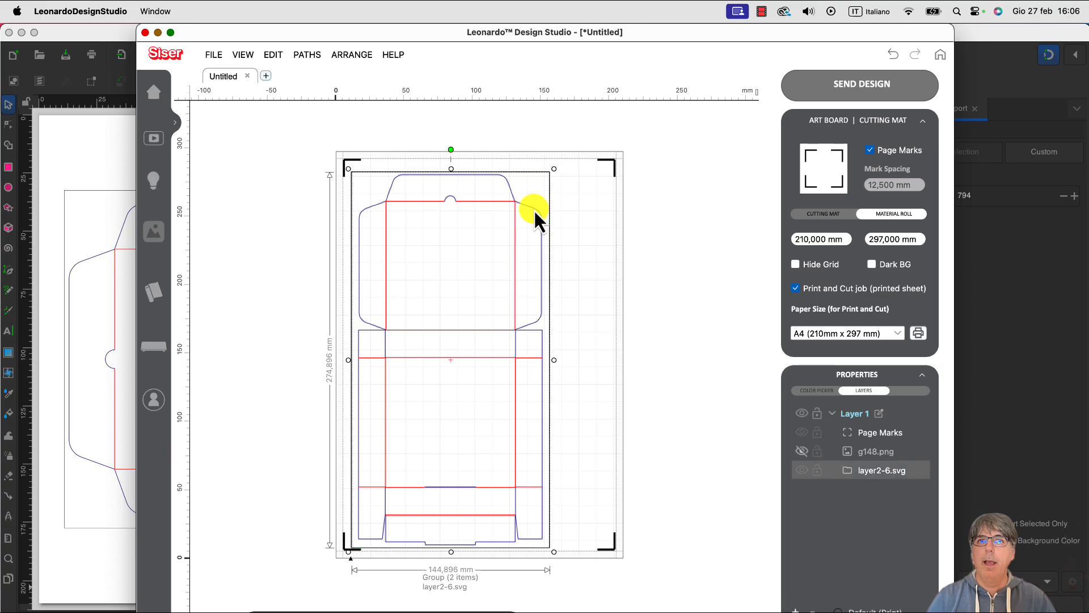
right_click(534, 210)
left_click(551, 248)
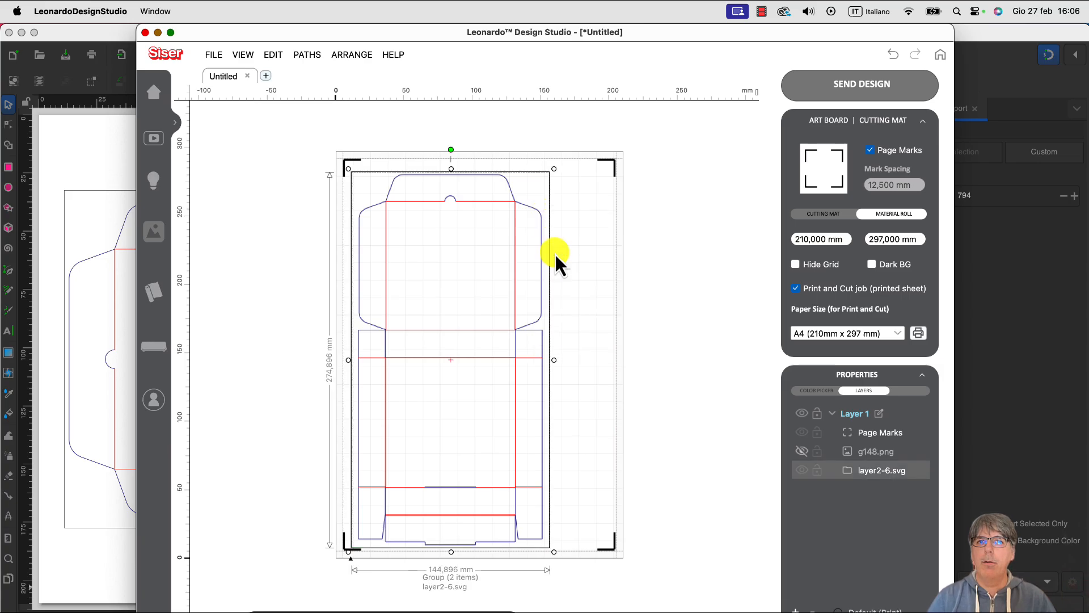
right_click(540, 217)
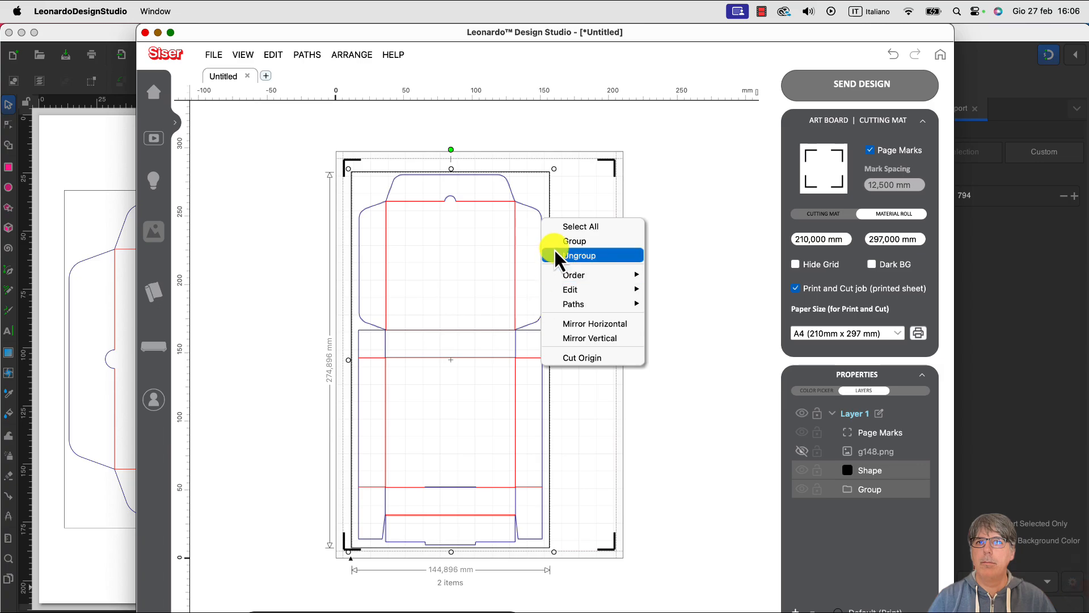
left_click(556, 253)
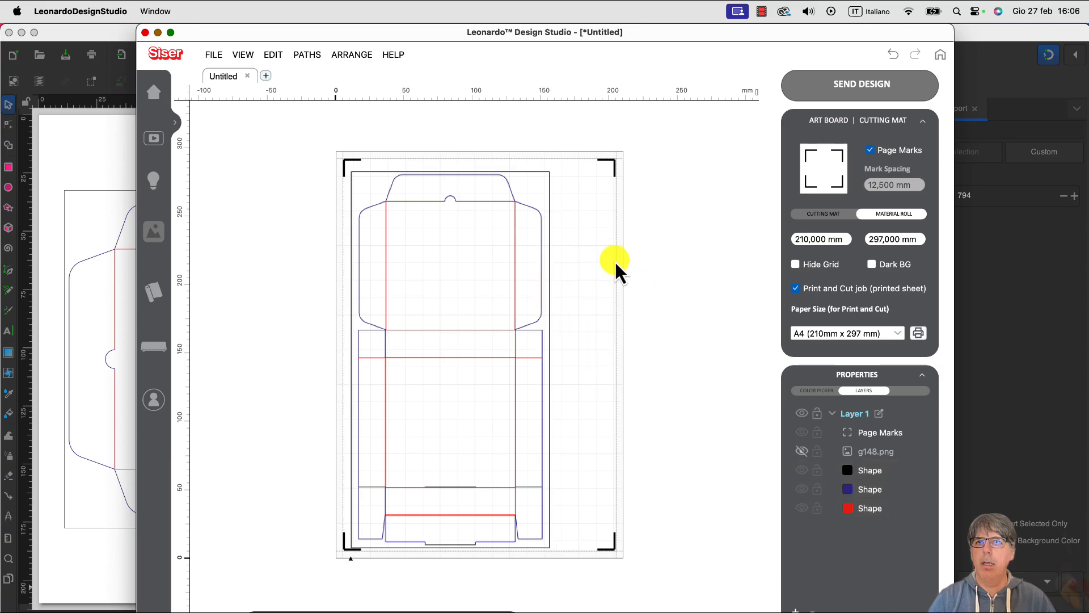
left_click(547, 199)
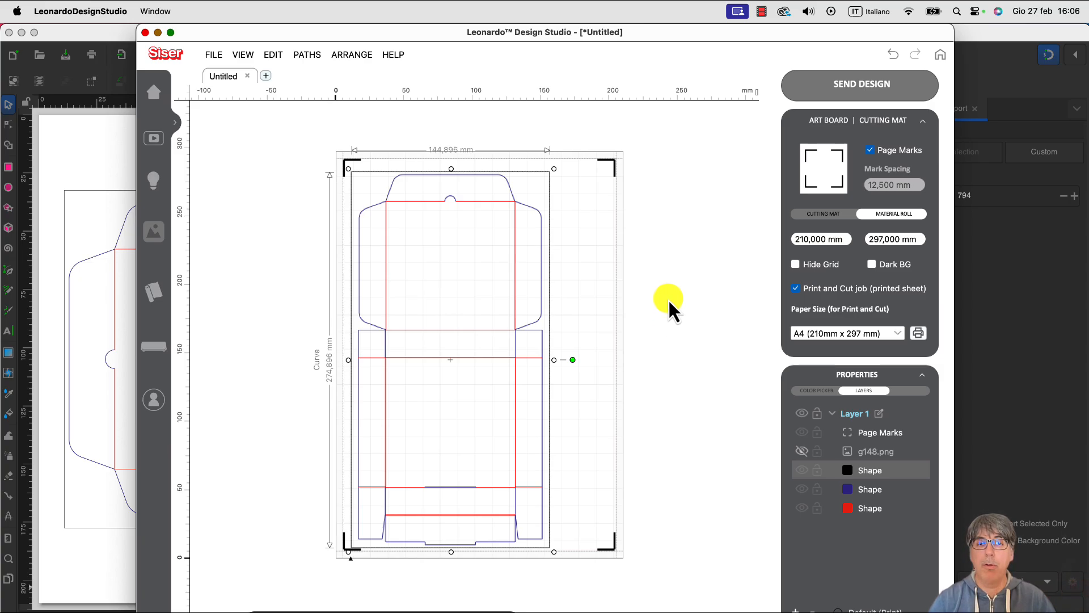
key("Delete")
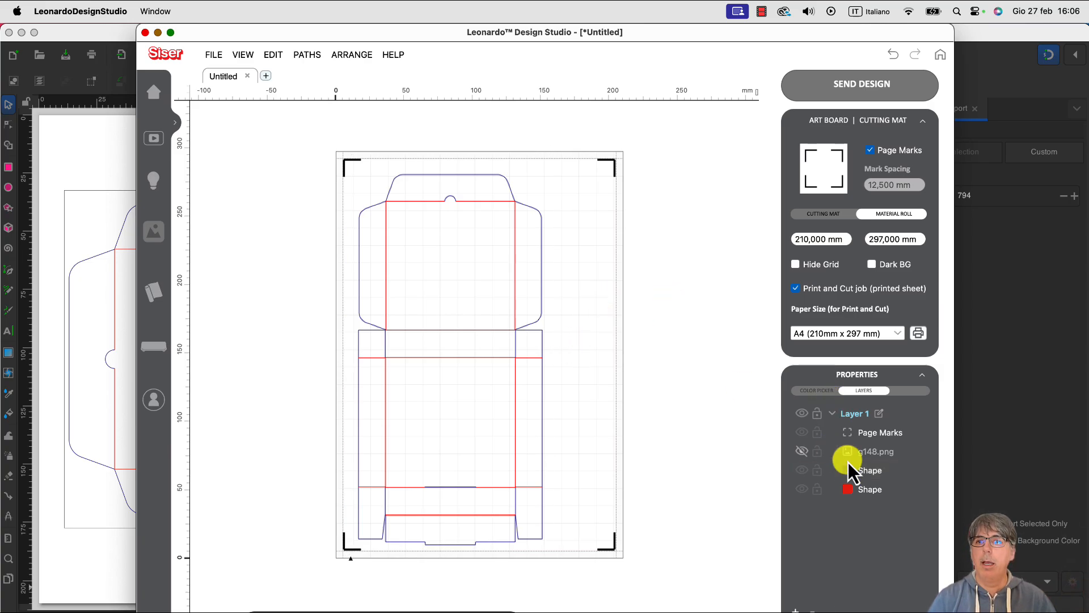
Step: Assign the Cut tool to the blue outline shape and Fold / Score to the red crease-line shape
left_click(876, 471)
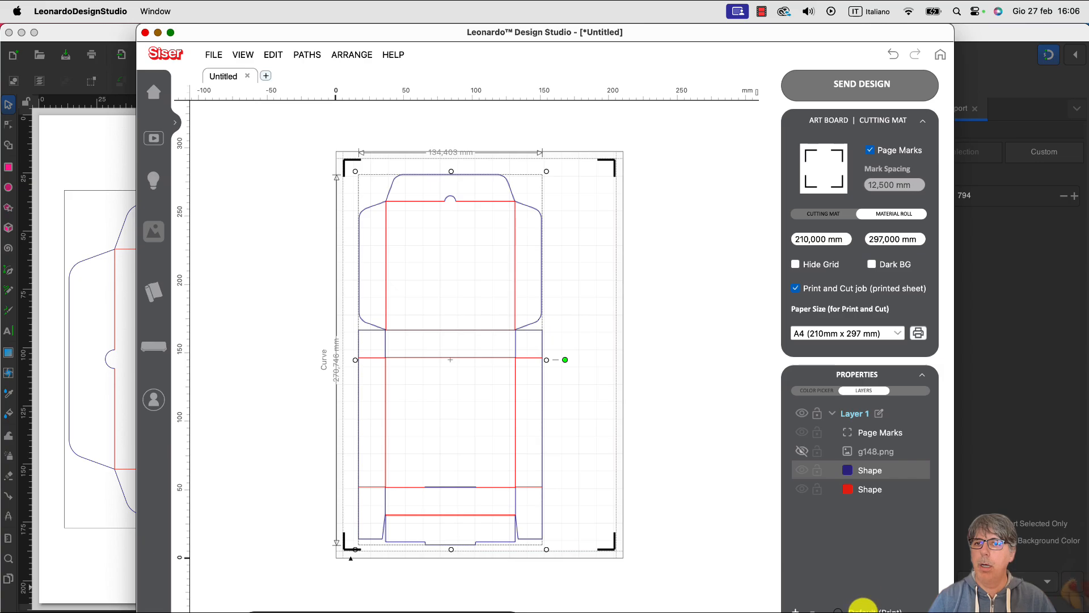
left_click(862, 608)
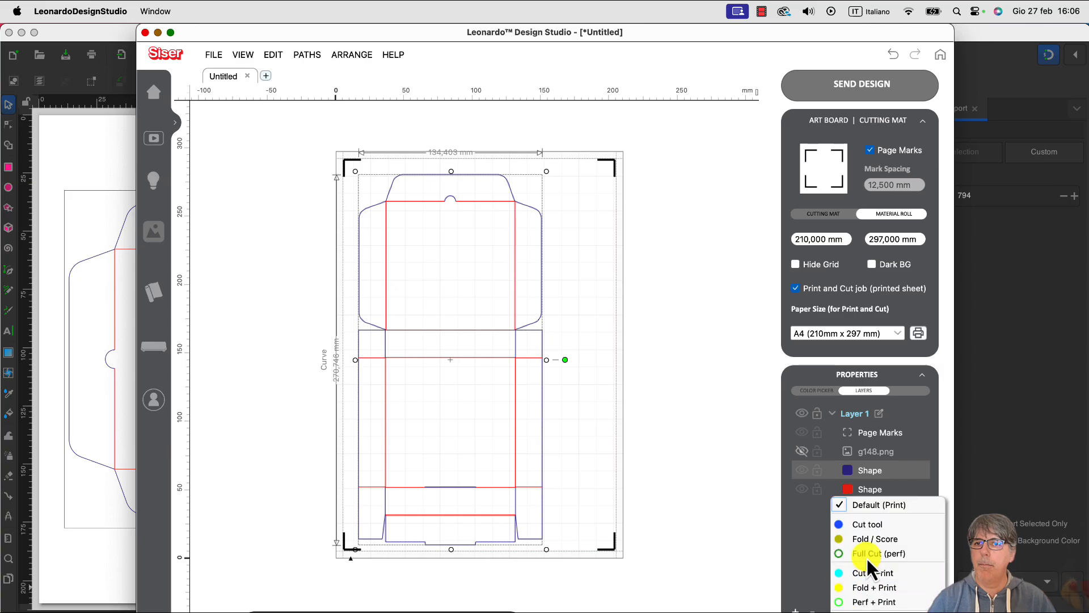
left_click(869, 524)
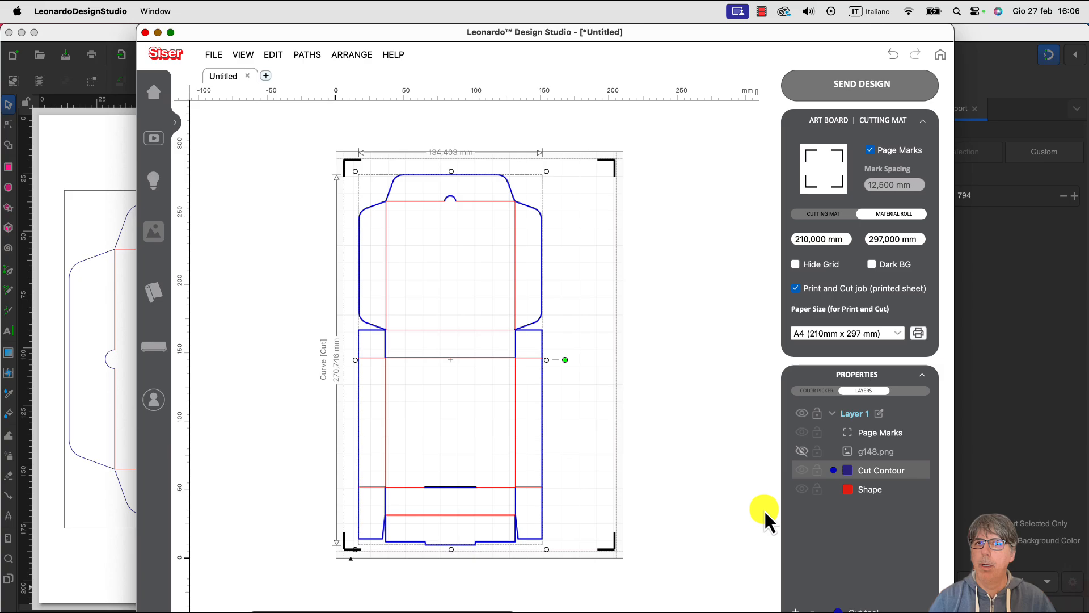
left_click(515, 294)
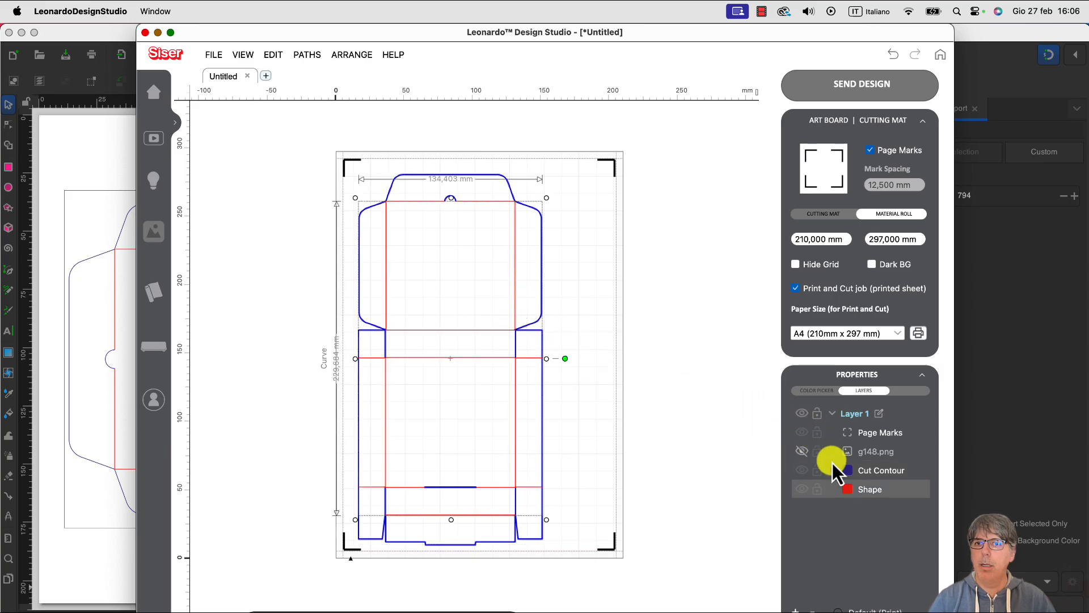
left_click(863, 607)
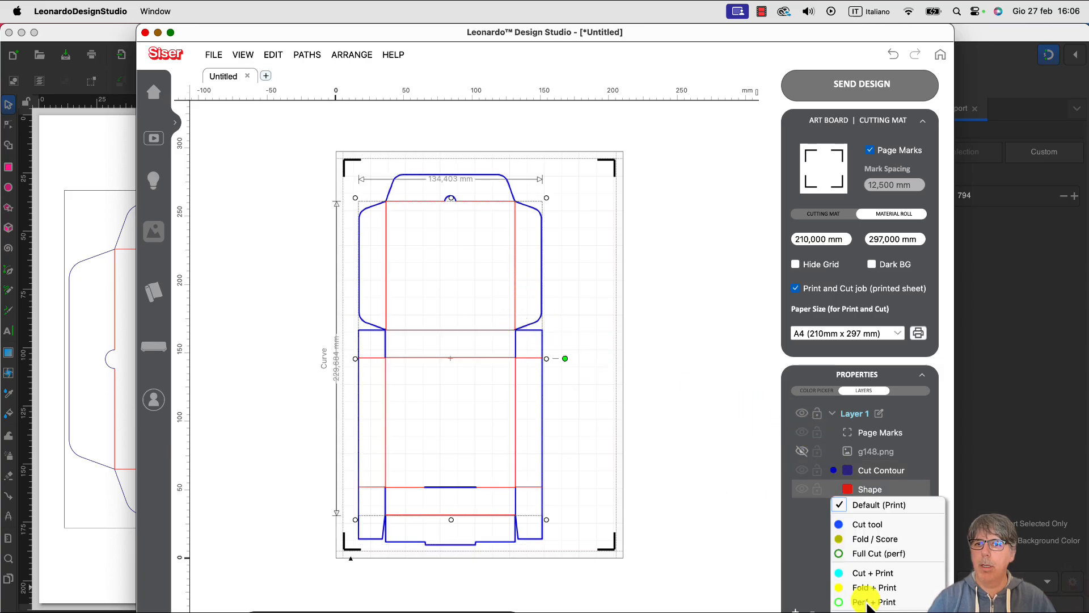
left_click(695, 281)
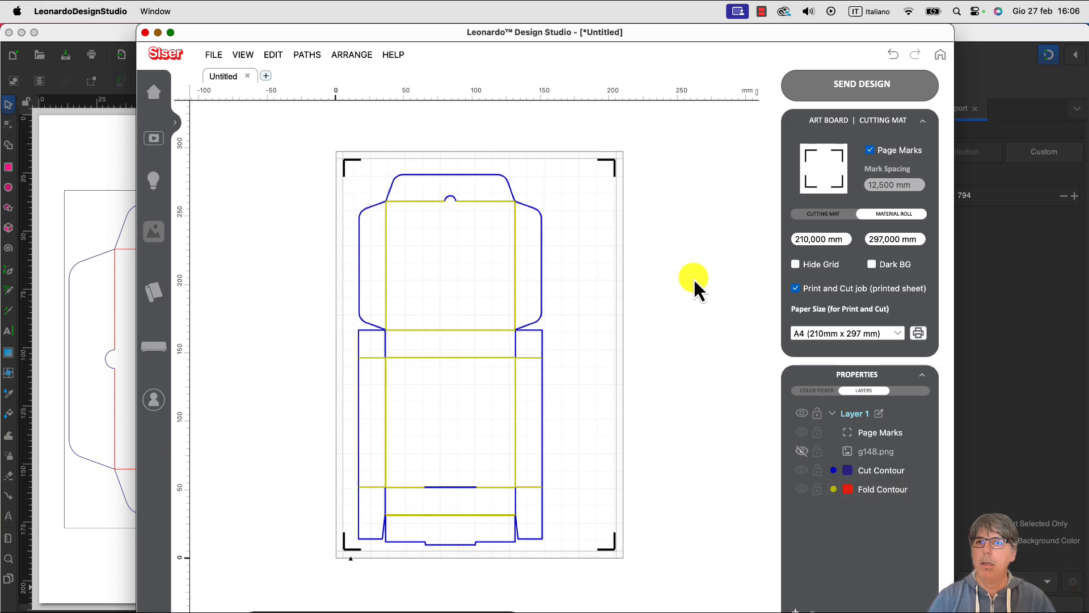
Step: Make the g148.png artwork visible again and set the print format's printer to Canon GX3000 series
left_click(801, 452)
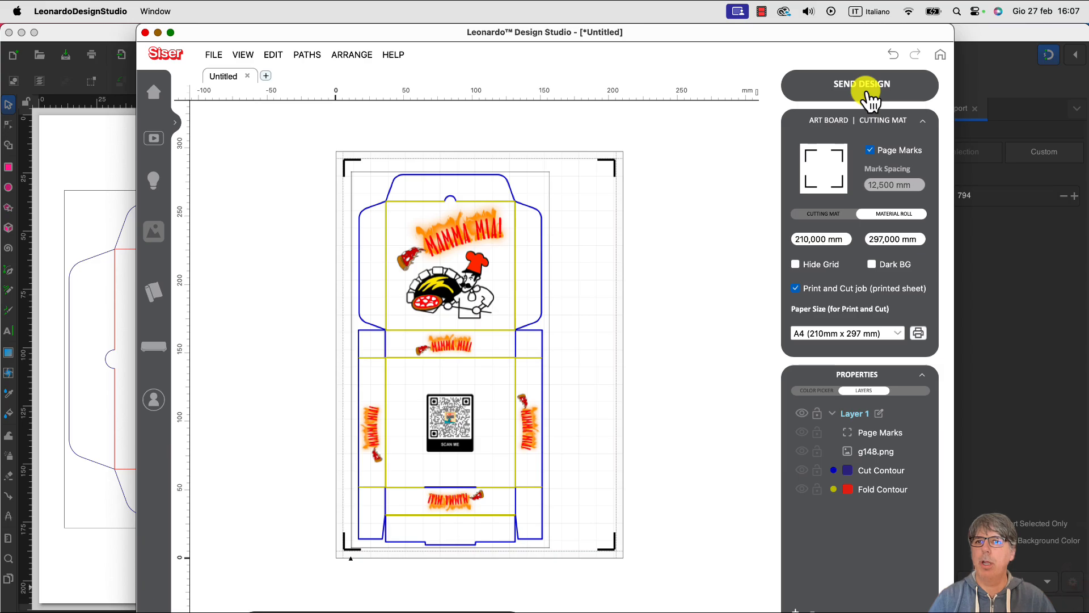
left_click(918, 334)
left_click(697, 190)
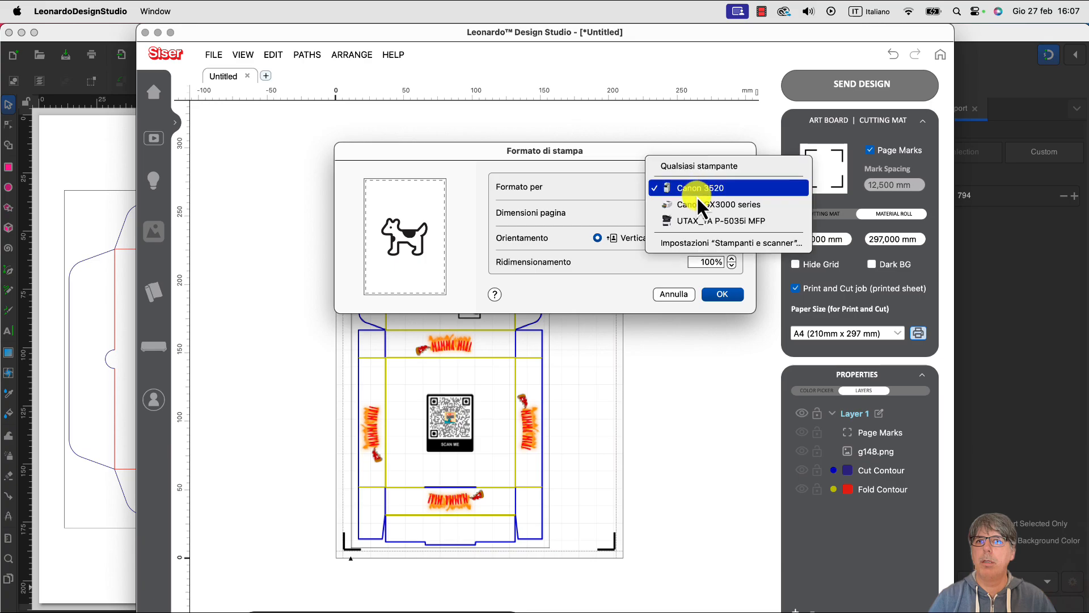
left_click(726, 204)
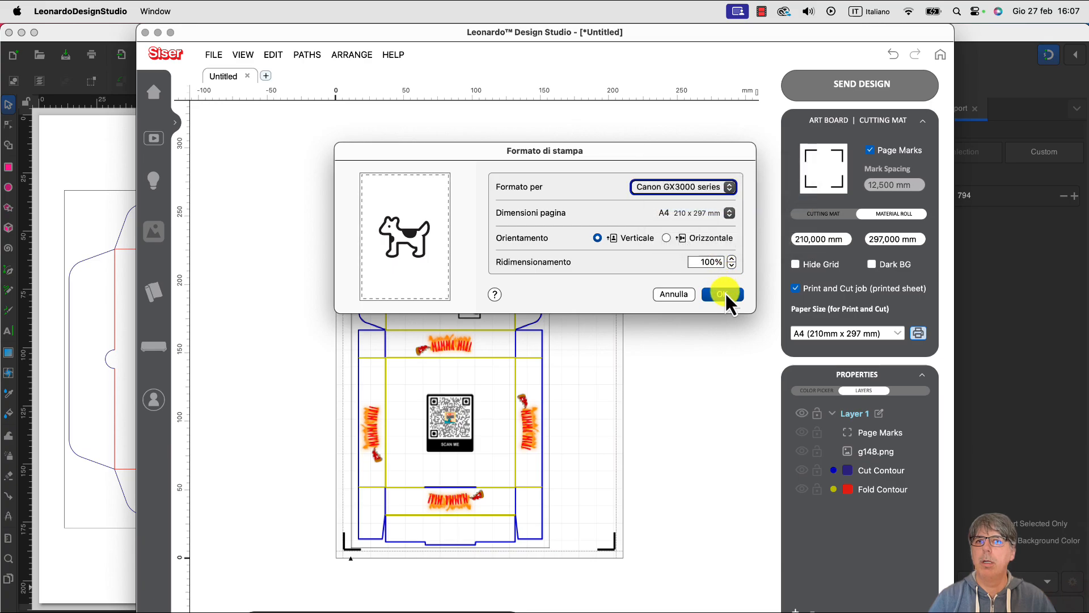
left_click(722, 293)
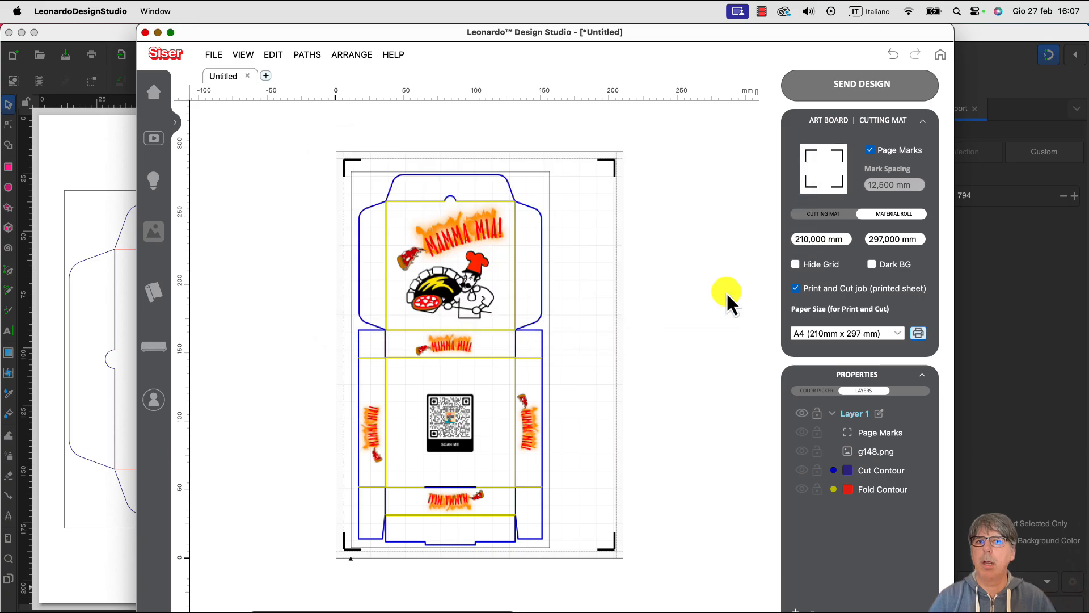
Step: Send all artwork that fits on the page as a print-and-cut job and review its cutting contours and print artwork
left_click(853, 95)
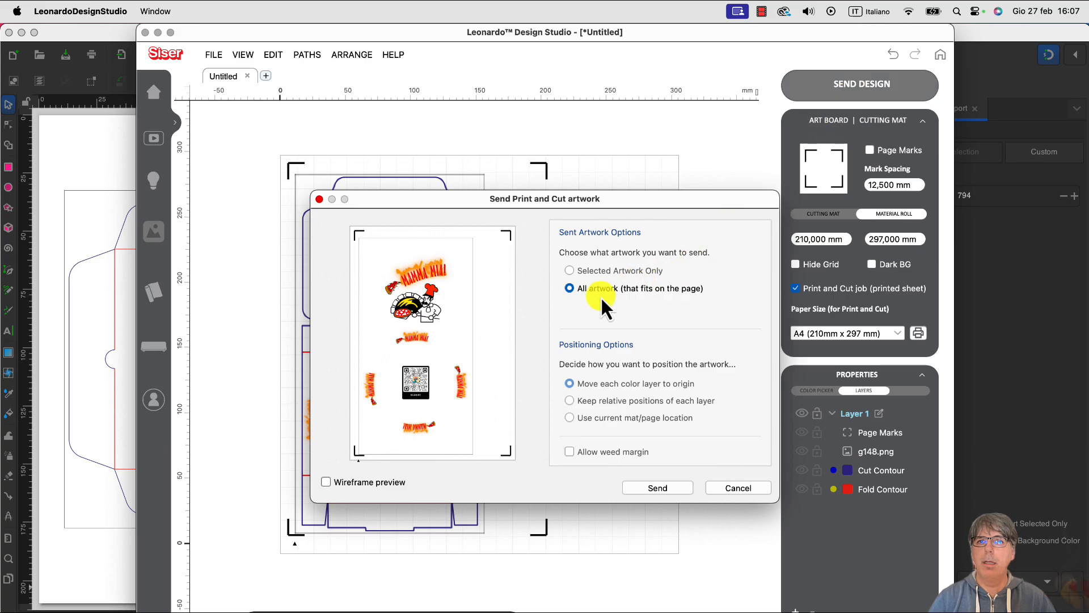
left_click(661, 488)
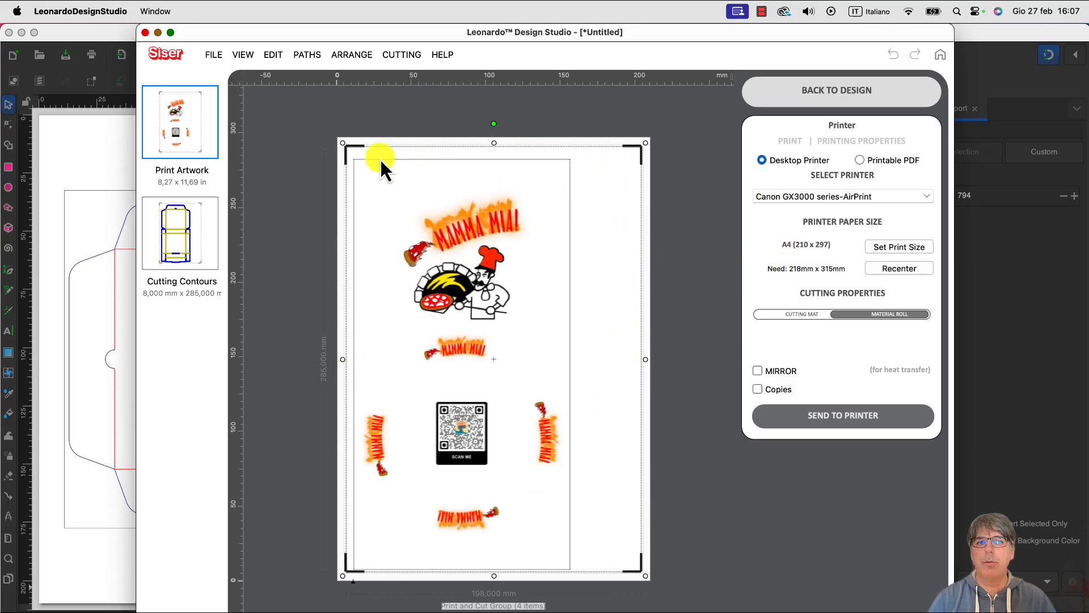
left_click(173, 216)
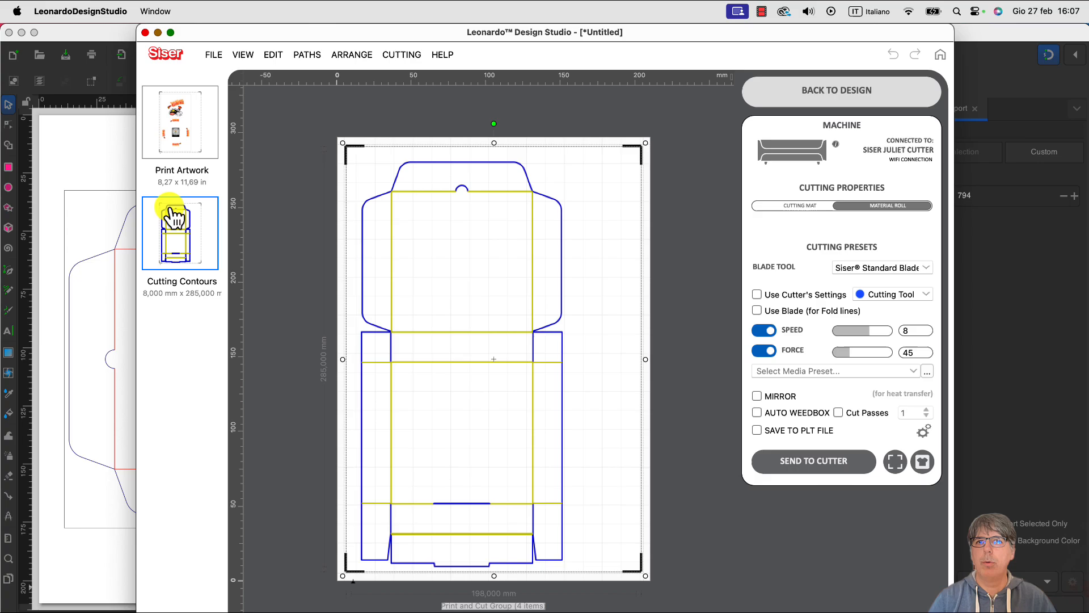
left_click(181, 139)
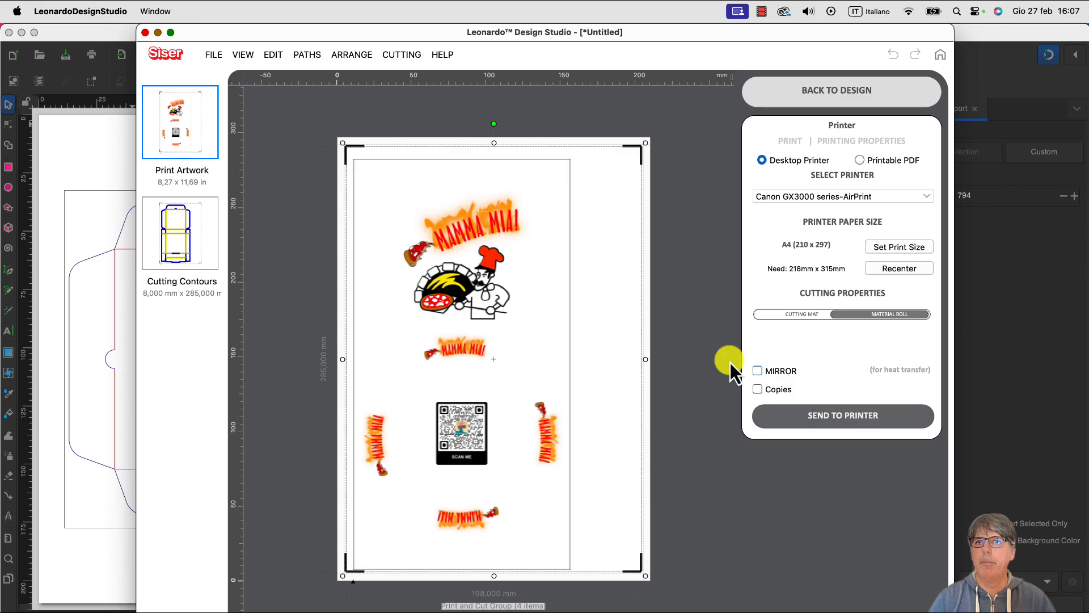
Step: Enable Use Blade for fold lines on the cutting contours and start sending the job to the cutter
left_click(213, 244)
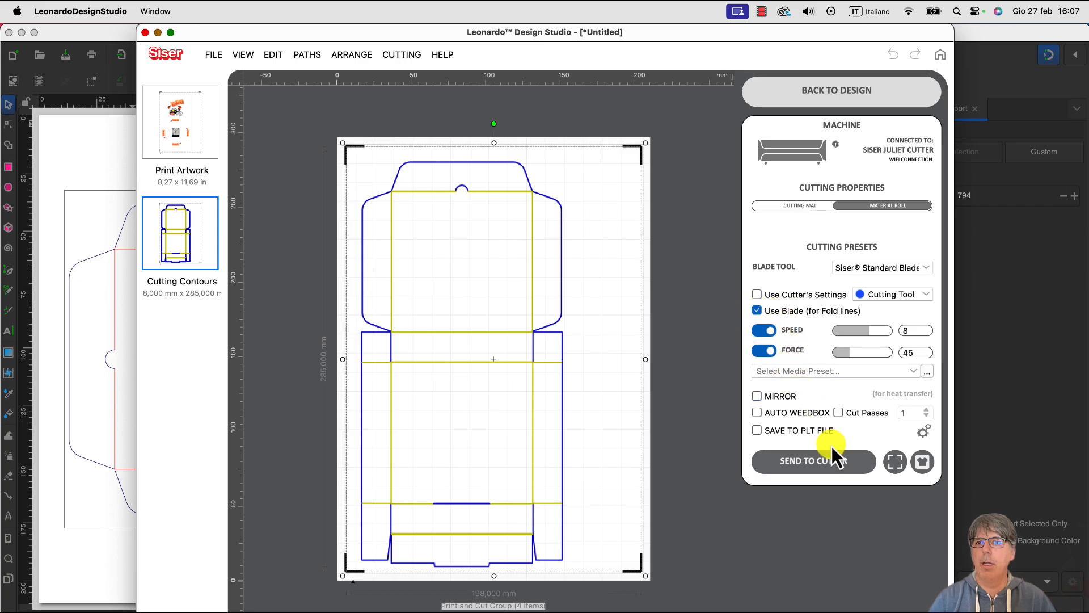
left_click(824, 464)
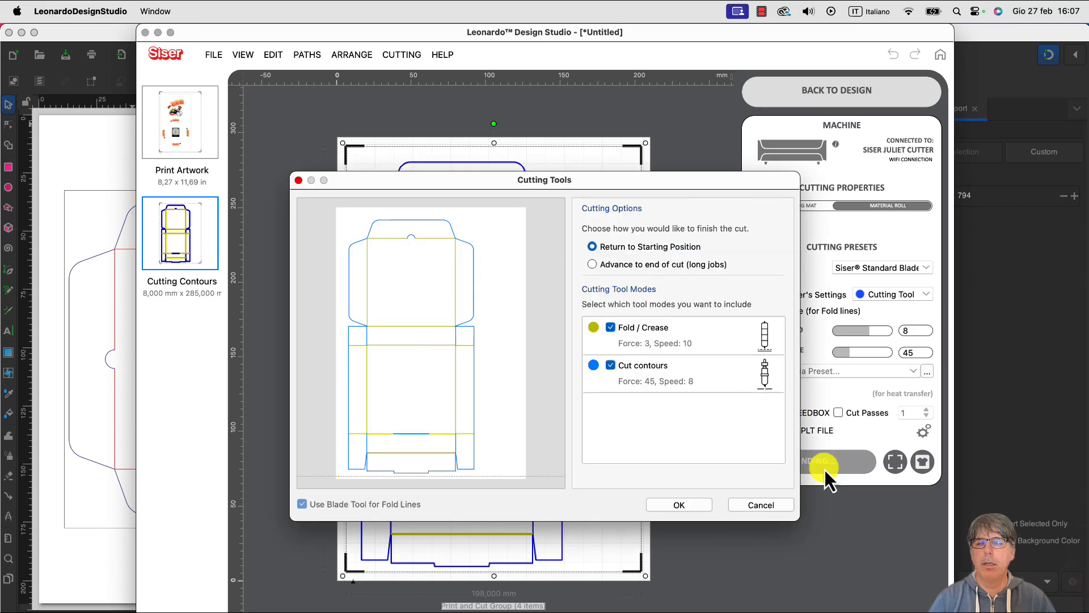